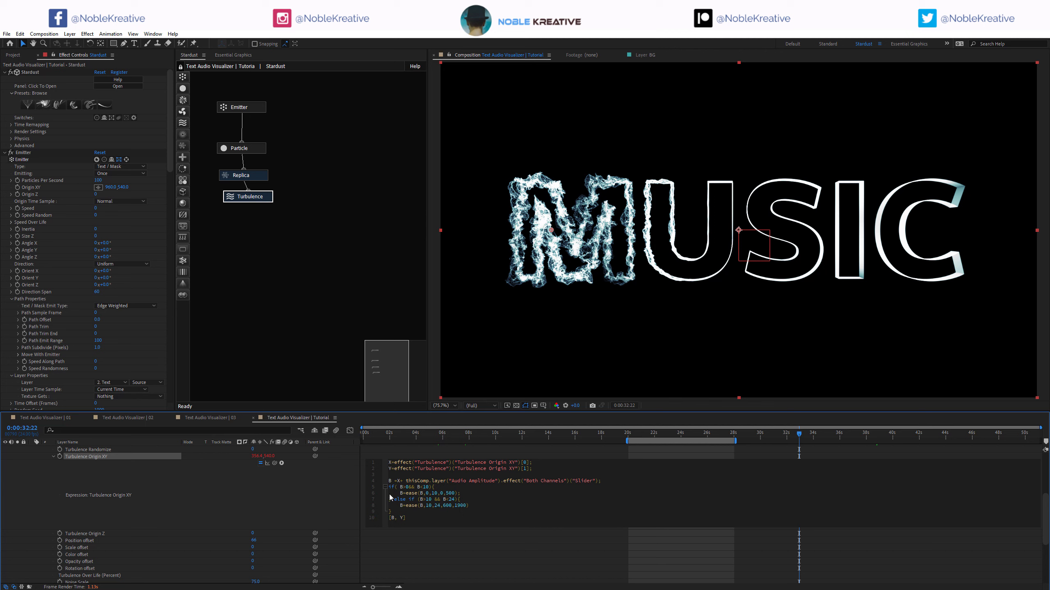
# Scrub the timeline to 0:00:23:09, try a lower Turbulence Origin X value, and undo that change.
pyautogui.click(796, 453)
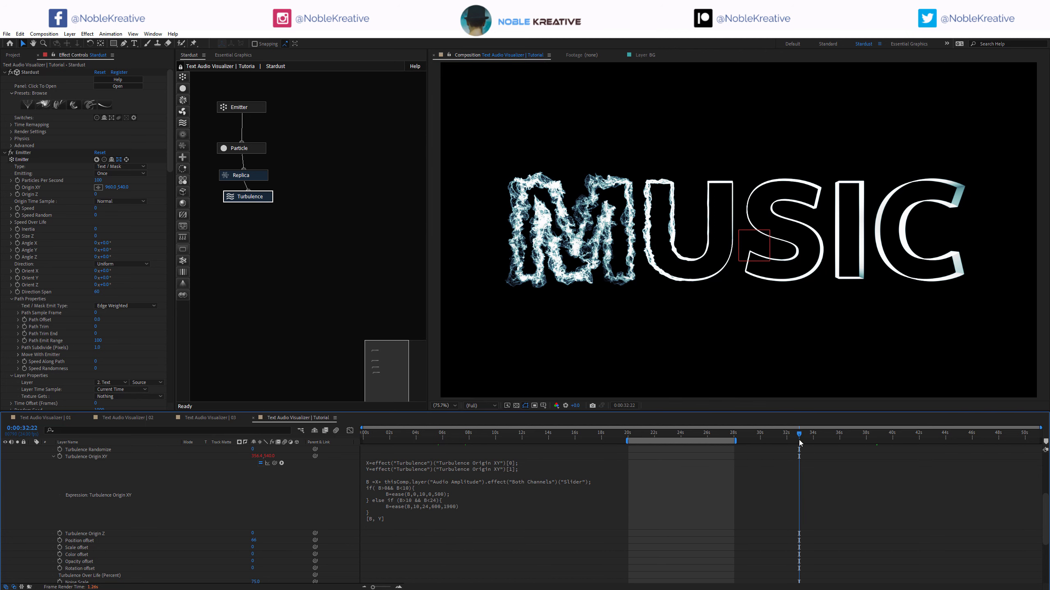
pyautogui.moveTo(799, 441); pyautogui.dragTo(959, 435)
pyautogui.click(112, 457)
pyautogui.moveTo(659, 435); pyautogui.dragTo(673, 435)
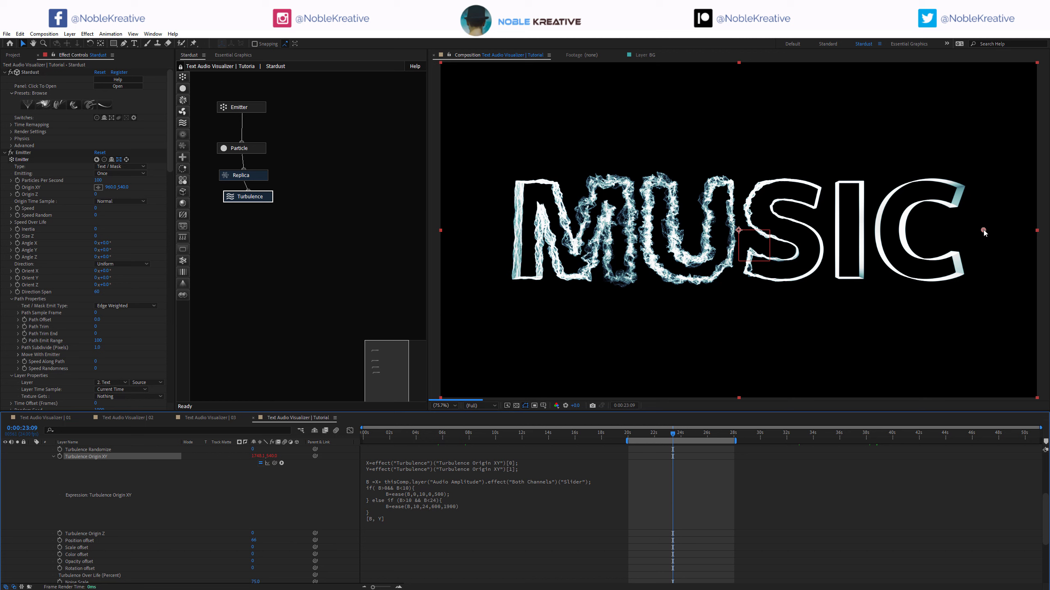
pyautogui.moveTo(279, 456); pyautogui.dragTo(247, 454)
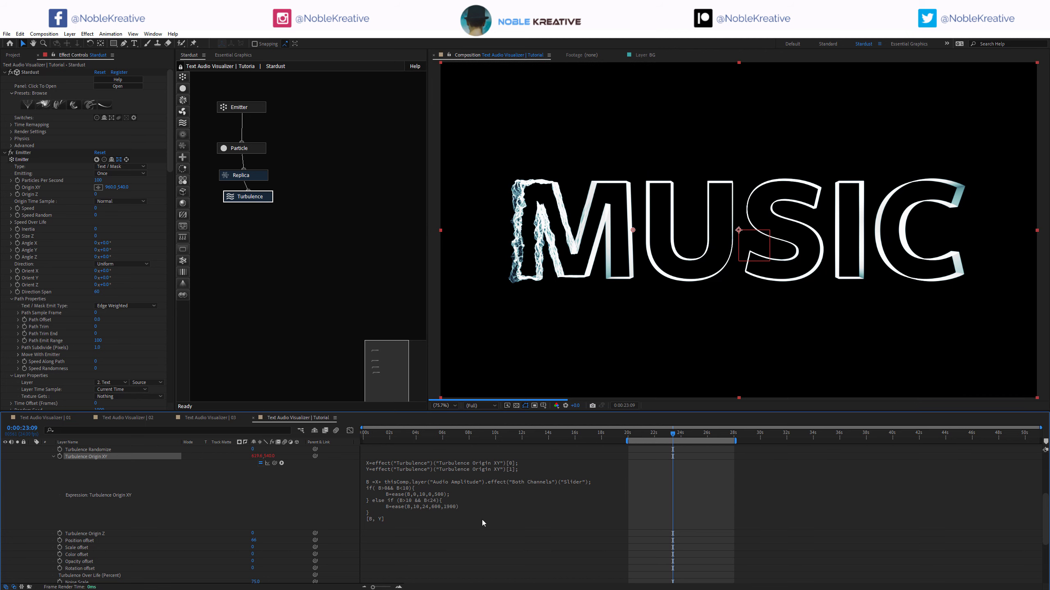
pyautogui.hotkey('ctrl', 'z')
# Edit the Turbulence Origin XY expression so the first condition reads B=ease(B,0,10,-100,500).
pyautogui.click(444, 498)
pyautogui.doubleClick(443, 494)
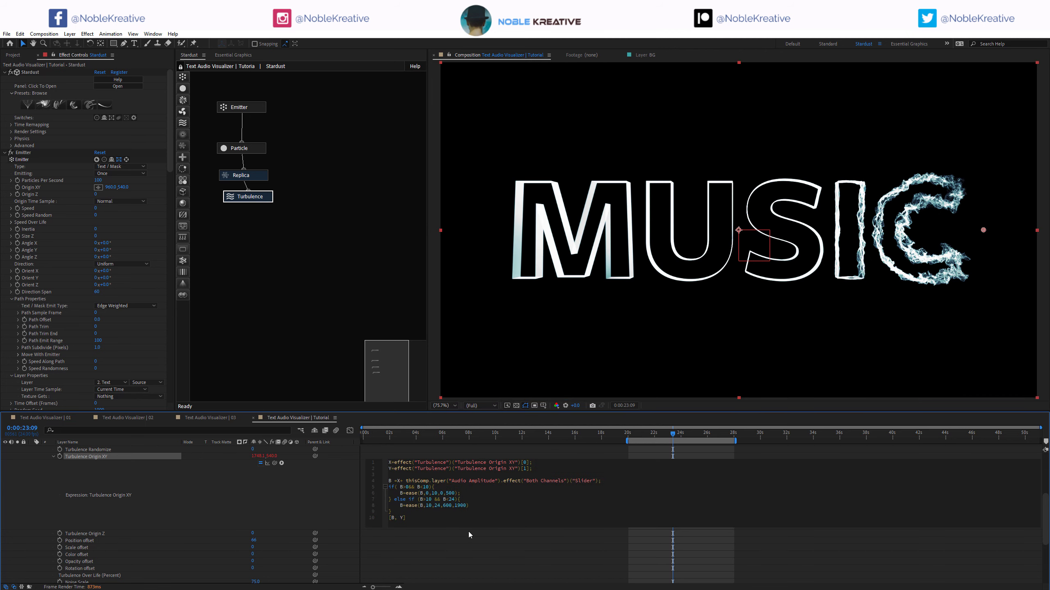
pyautogui.write('-100')
pyautogui.click(298, 498)
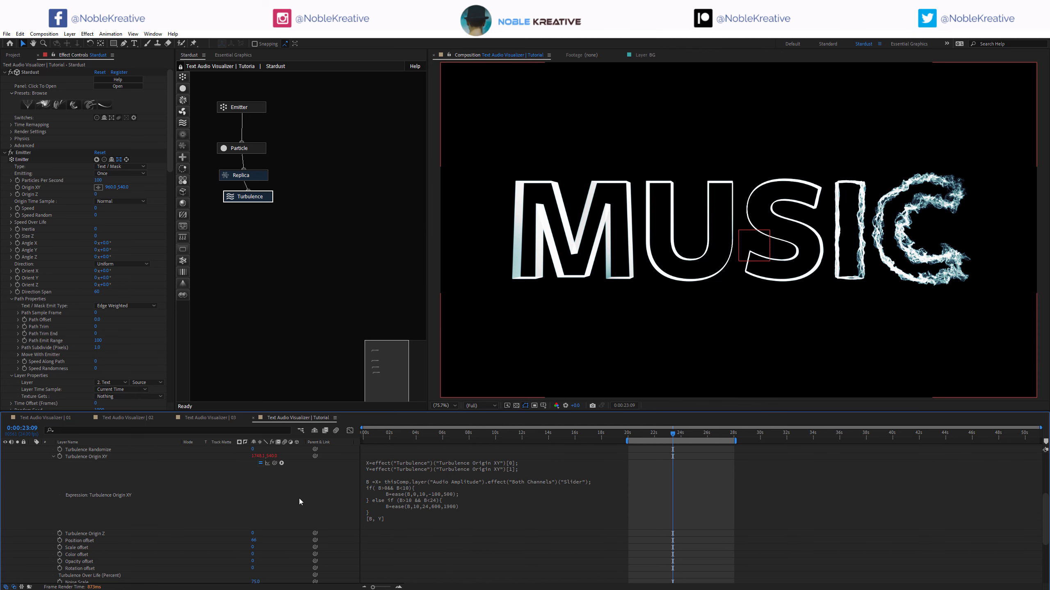
# Preview the audio-driven turbulence from the start of the work area, at about 0:00:20:03.
pyautogui.click(629, 434)
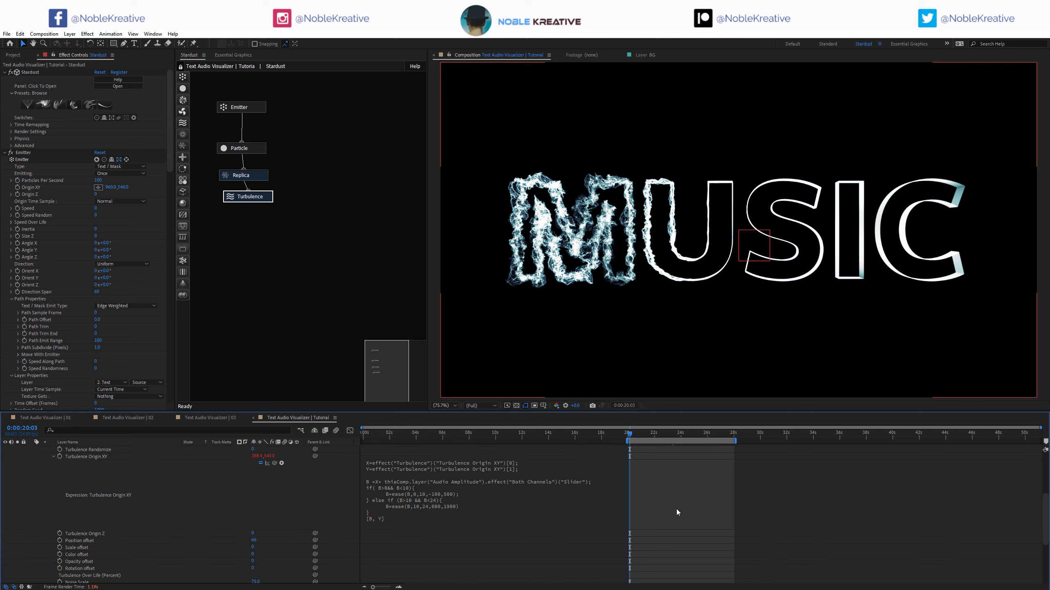
pyautogui.scroll(1, 677, 512)
pyautogui.press('space')
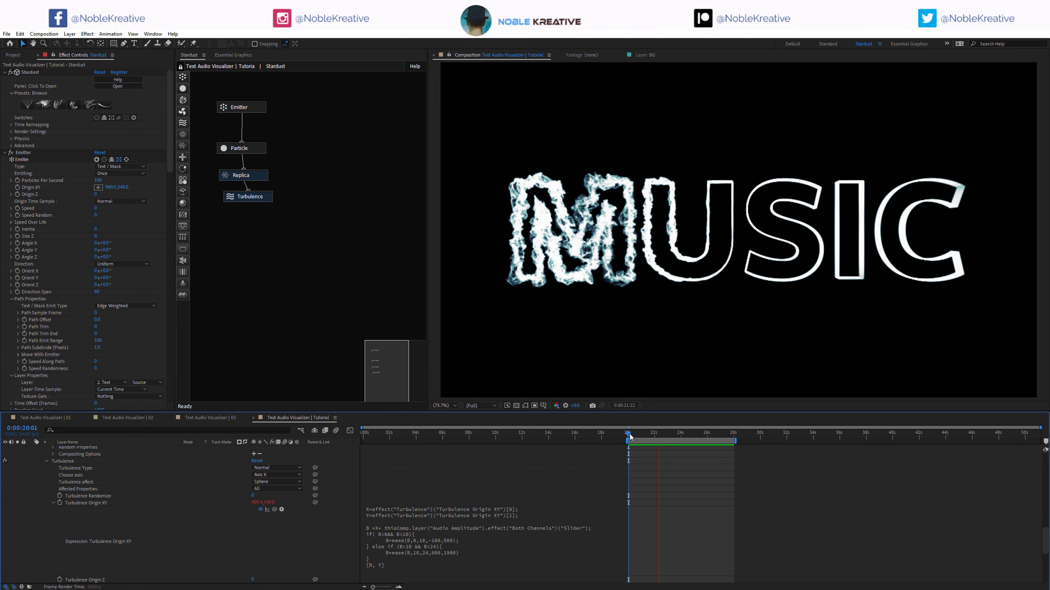
pyautogui.press('space')
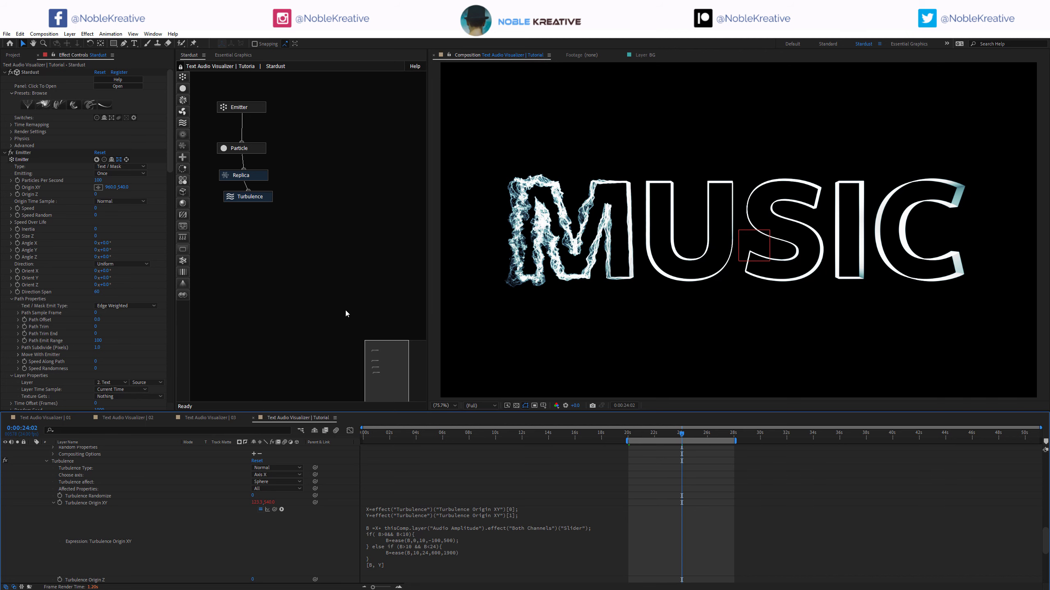
# Add a Field node connected below Turbulence and set its Field Type to Twist.
pyautogui.moveTo(182, 135); pyautogui.dragTo(260, 219)
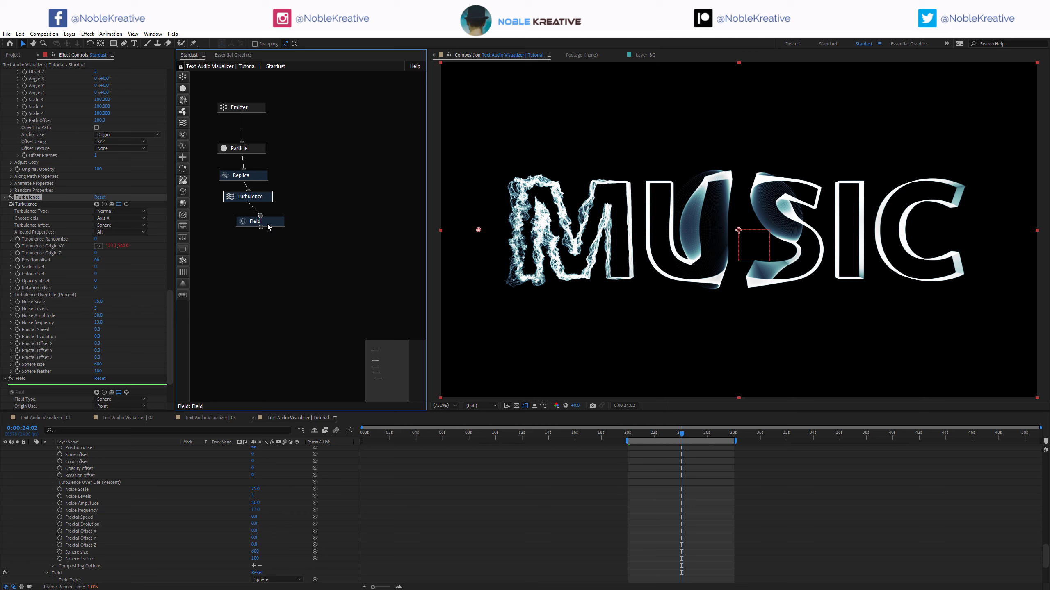
pyautogui.scroll(-3, 37, 289)
pyautogui.click(115, 343)
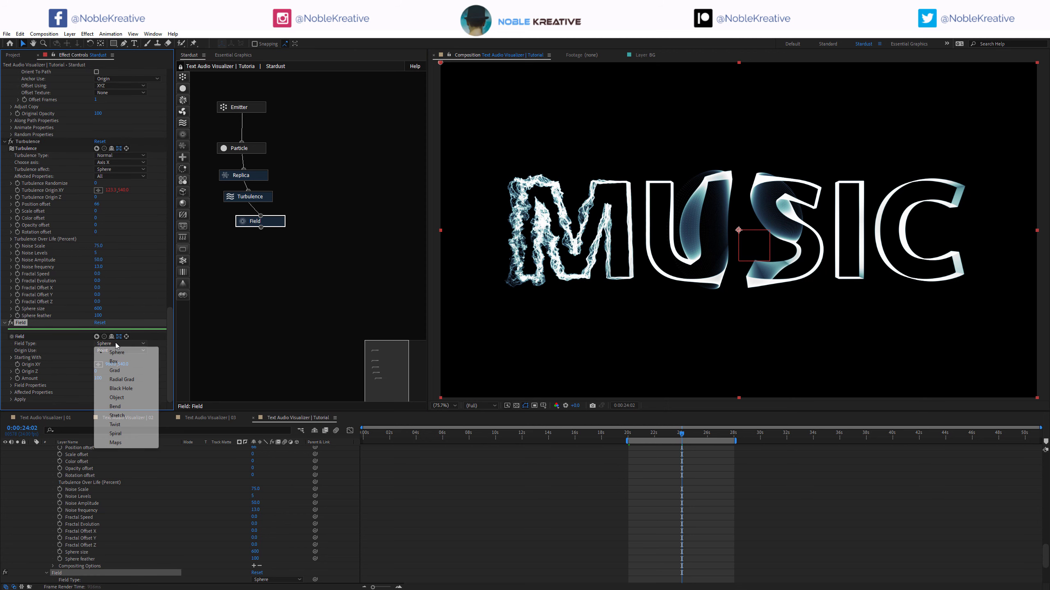
pyautogui.click(115, 425)
pyautogui.scroll(-4, 75, 358)
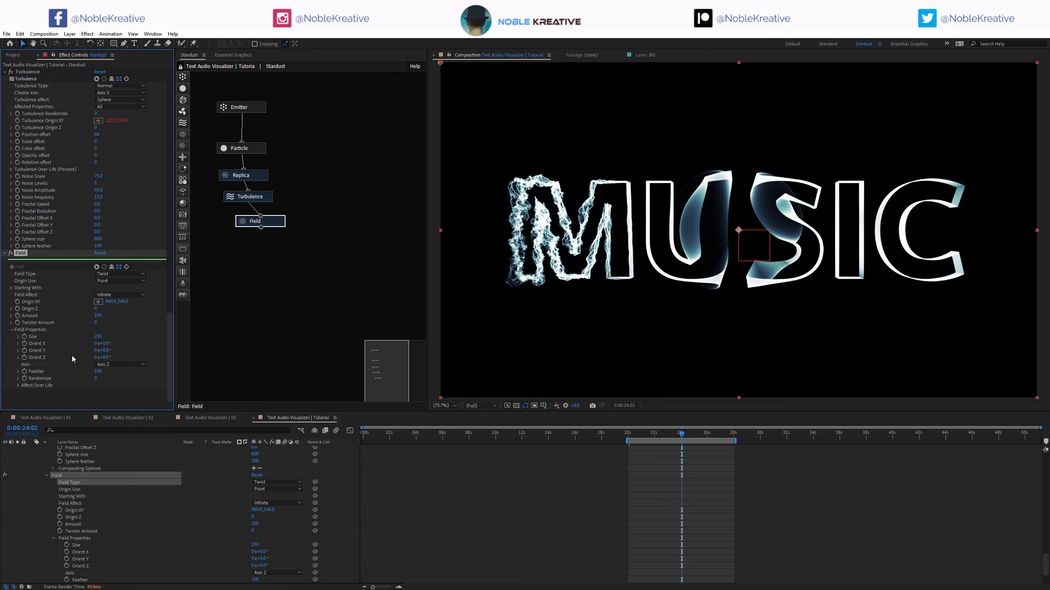
# Set the Field's Twister Amount to 100 and its Field Affect to Sphere.
pyautogui.click(96, 323)
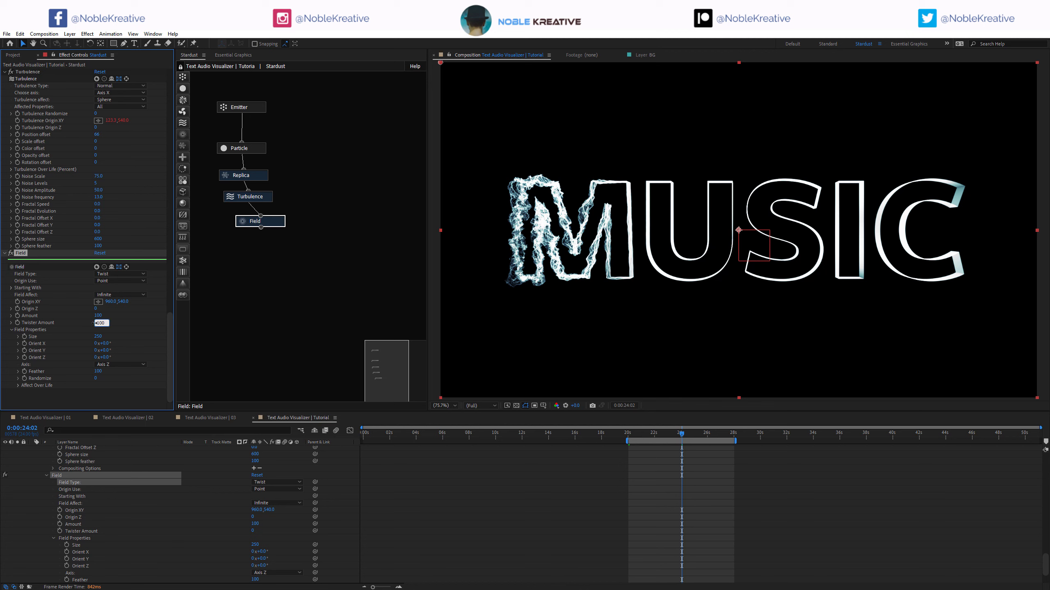
pyautogui.write('100')
pyautogui.press('Return')
pyautogui.click(110, 296)
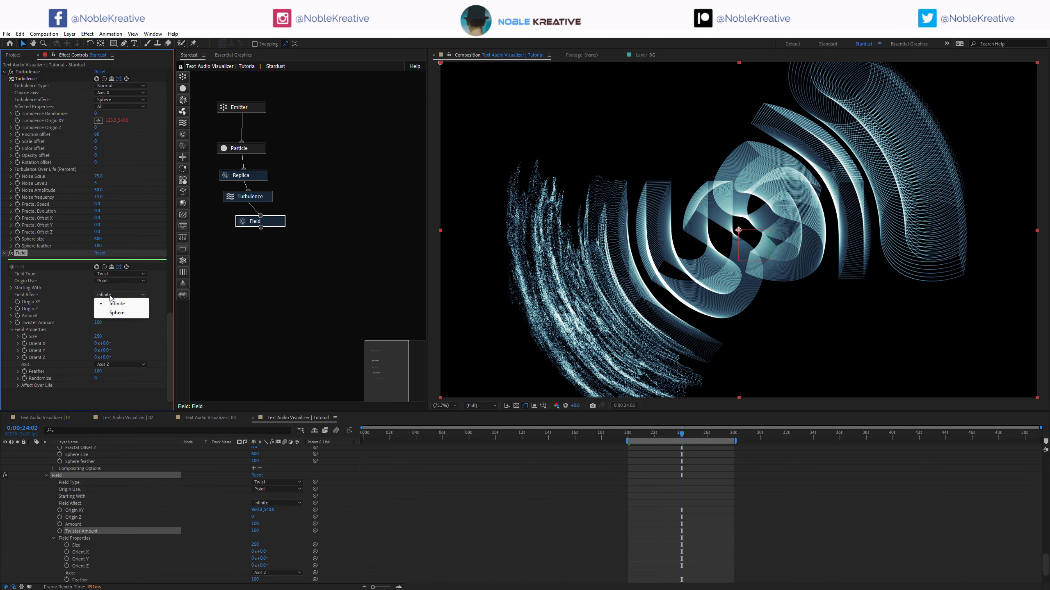
pyautogui.click(117, 313)
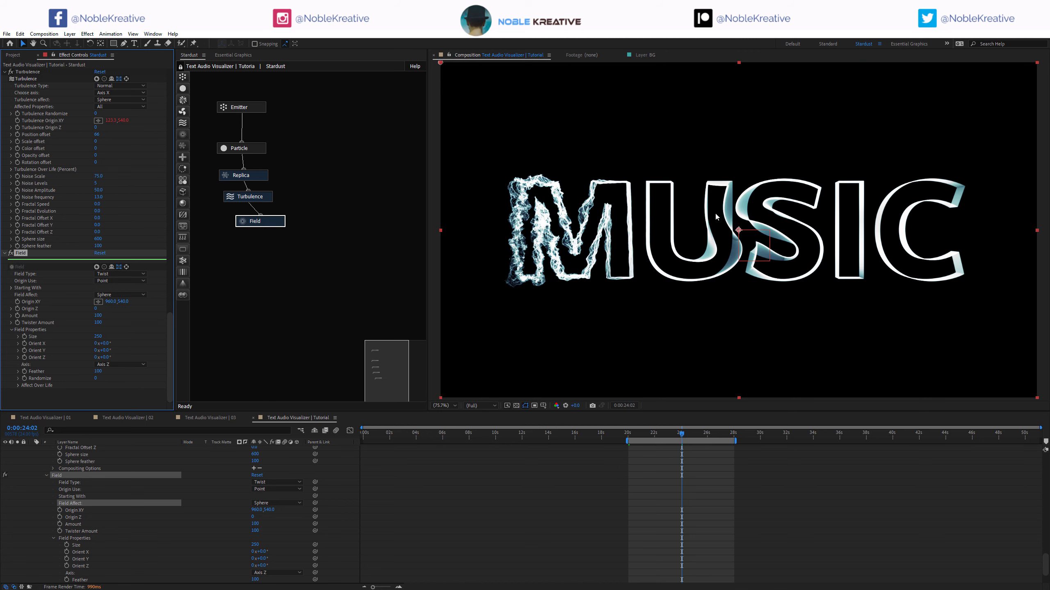
# Try Axis Y and Axis X for the Twist field, and set the axis back to Axis Z.
pyautogui.click(125, 366)
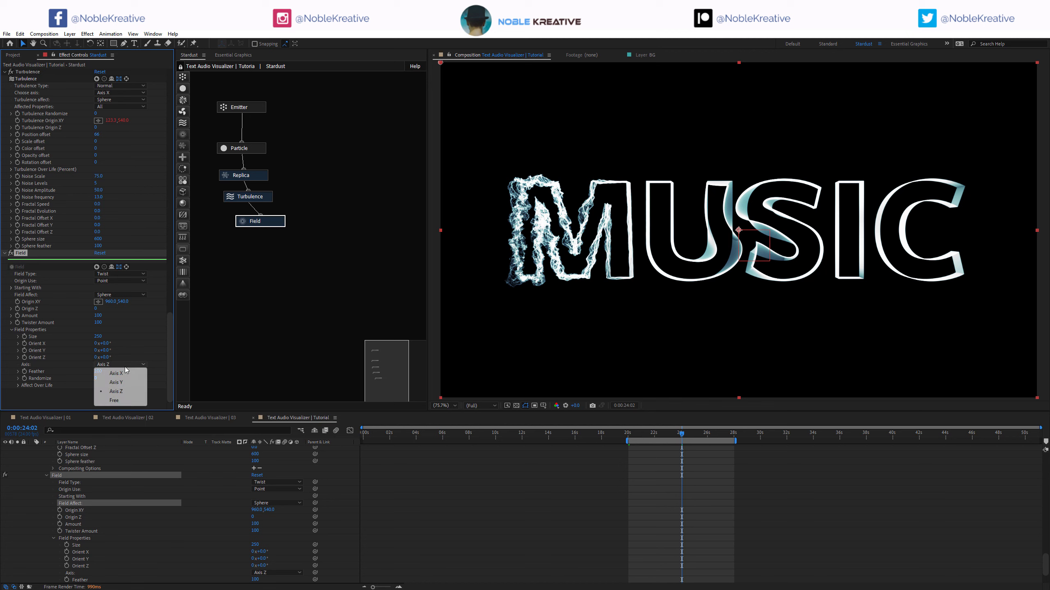
pyautogui.click(118, 377)
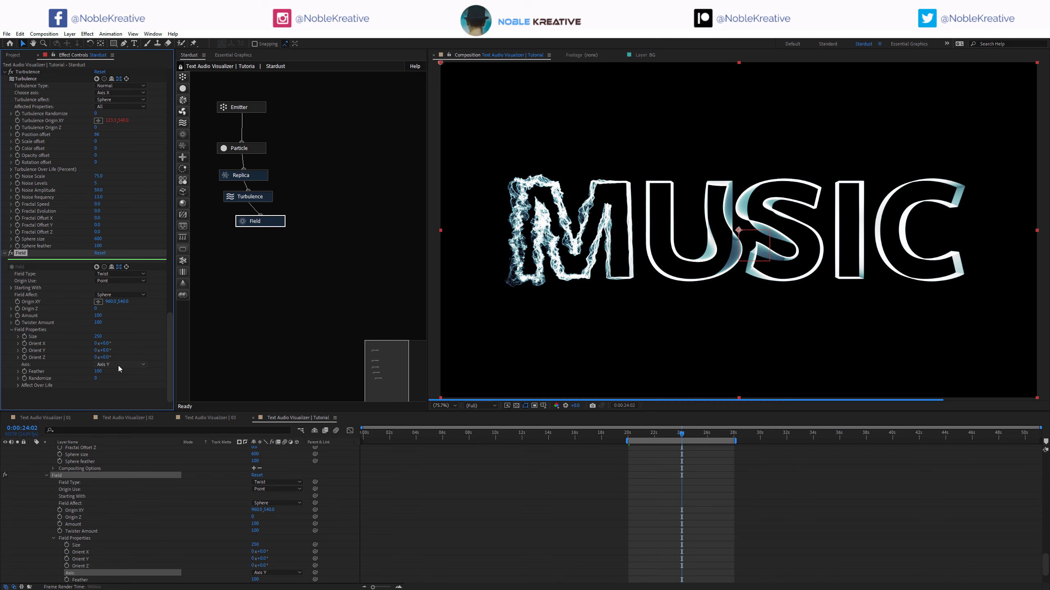
pyautogui.click(118, 365)
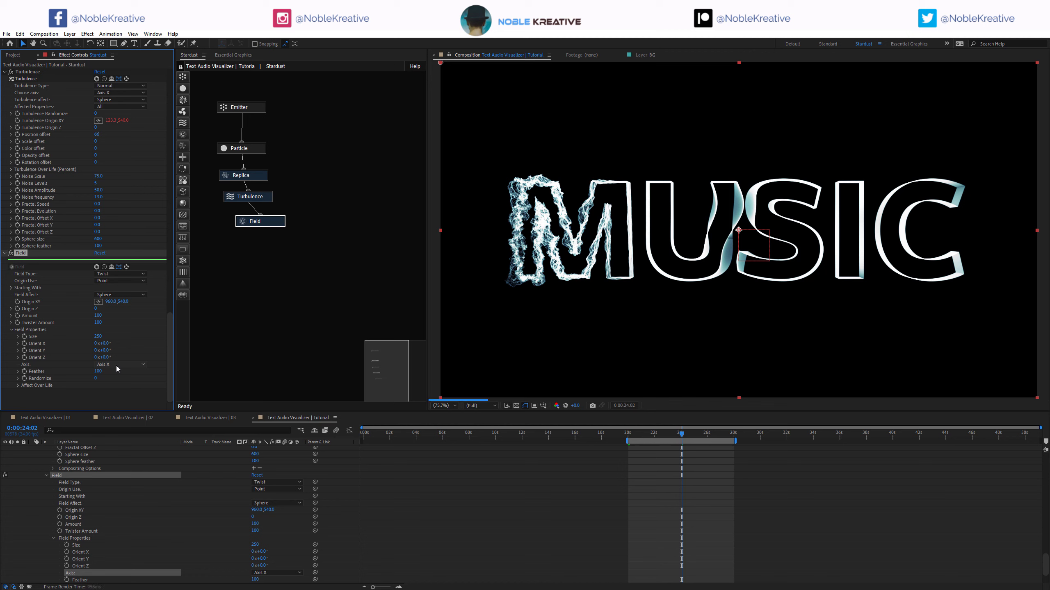
pyautogui.click(116, 365)
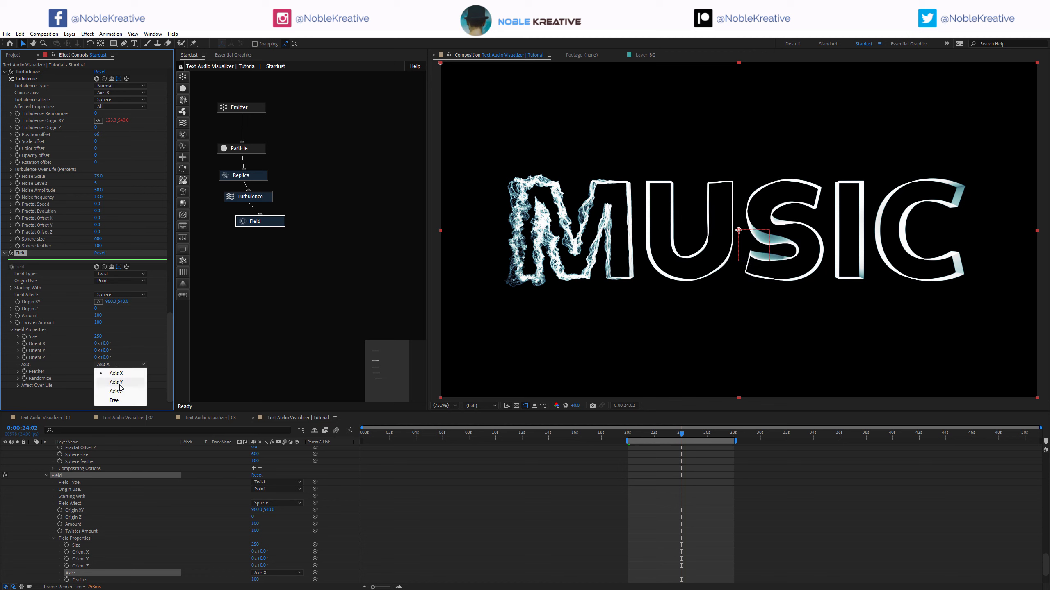
pyautogui.click(104, 381)
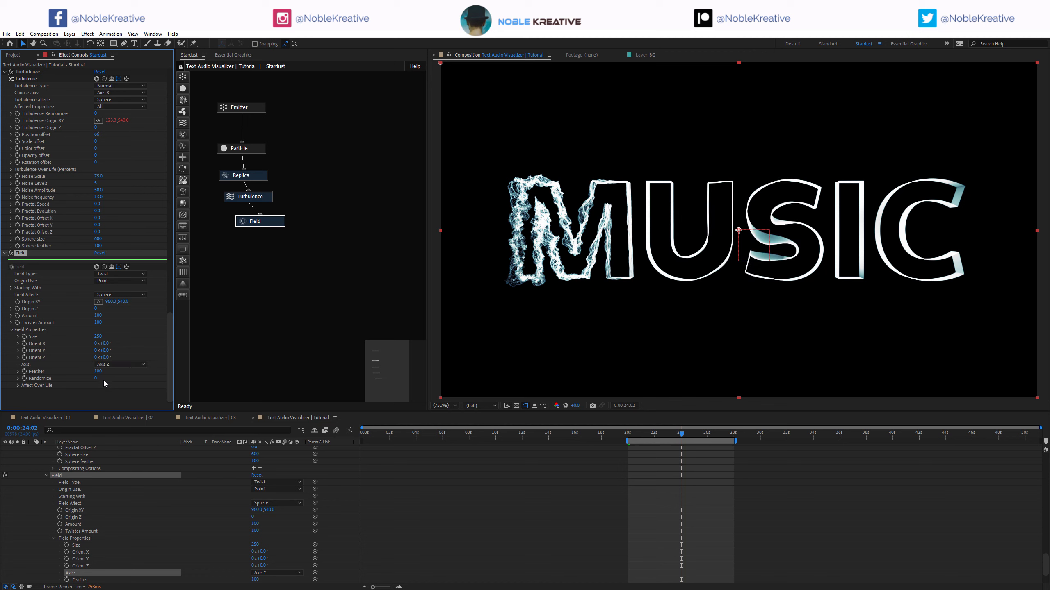
# Increase the Twist field's Size to about 263.
pyautogui.moveTo(98, 336); pyautogui.dragTo(108, 336)
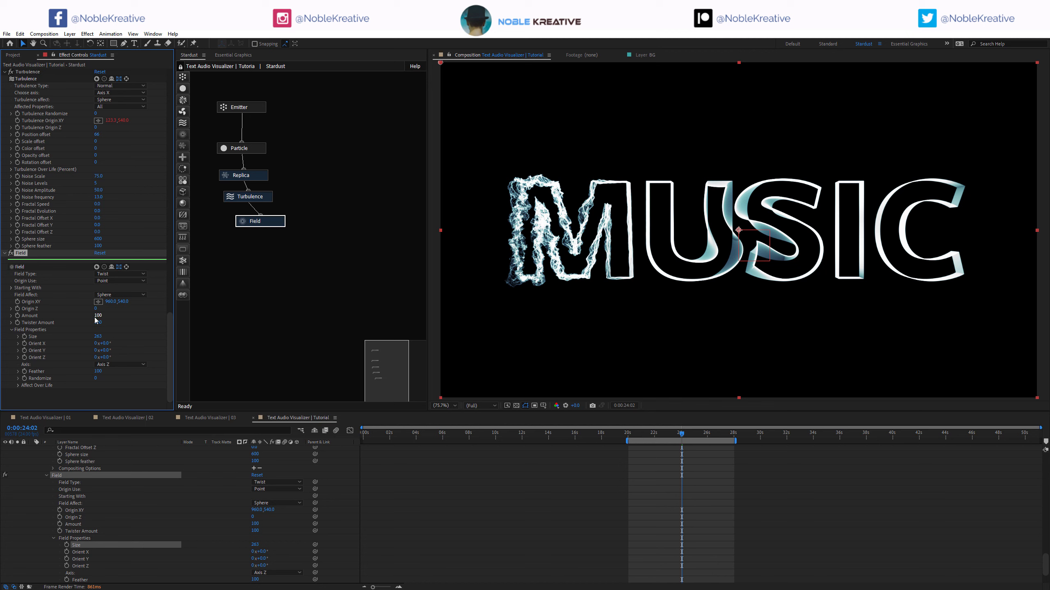
# Add an expression to the Field's Origin XY that links it to the Turbulence Origin XY property.
pyautogui.keyDown('alt'); pyautogui.click(16, 302); pyautogui.keyUp('alt')
pyautogui.click(30, 311)
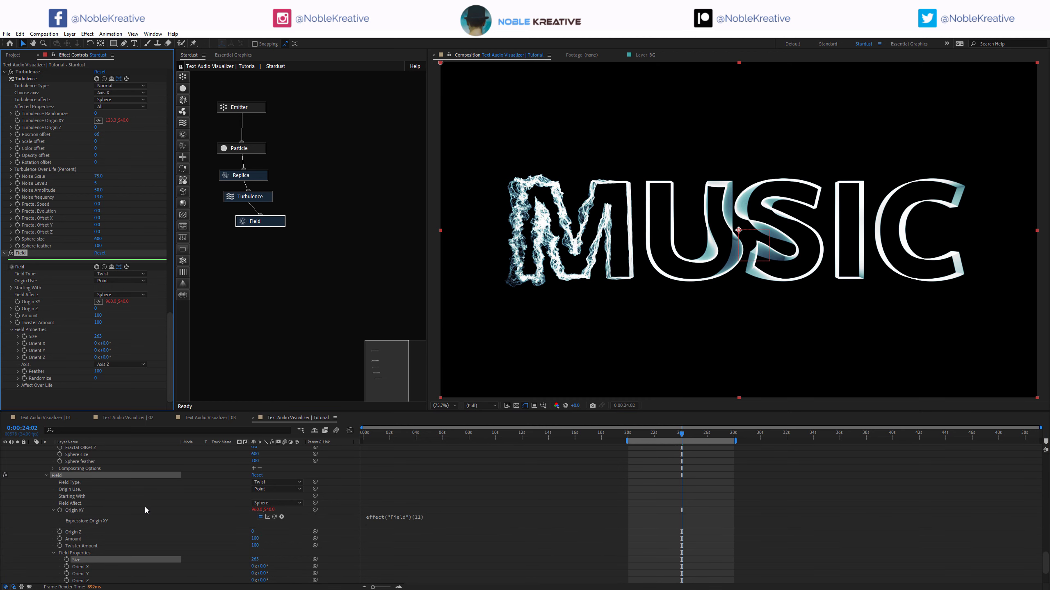
pyautogui.press('e')
pyautogui.press('e')
pyautogui.click(47, 484)
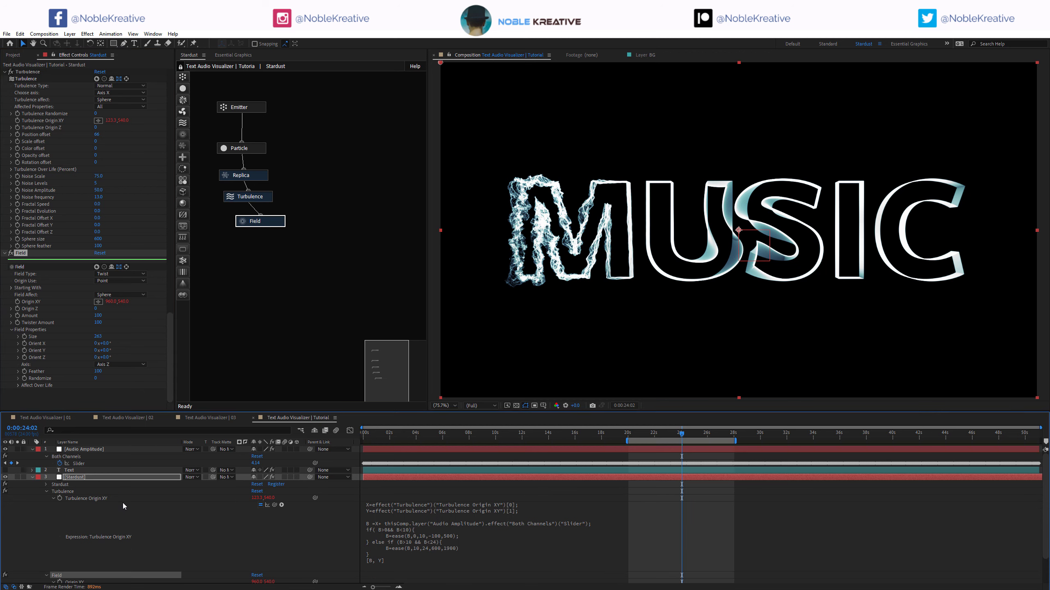
pyautogui.scroll(-2, 275, 549)
pyautogui.moveTo(275, 558); pyautogui.dragTo(87, 466)
pyautogui.click(344, 552)
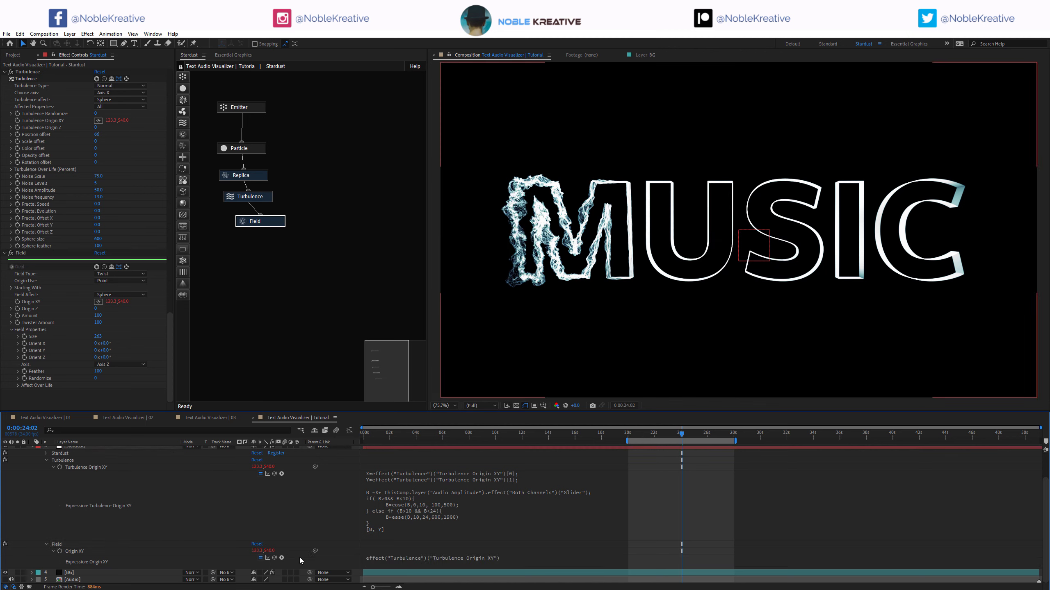
# Append +value to the Field's Origin XY expression so the origin can be offset manually.
pyautogui.moveTo(257, 553); pyautogui.dragTo(299, 550)
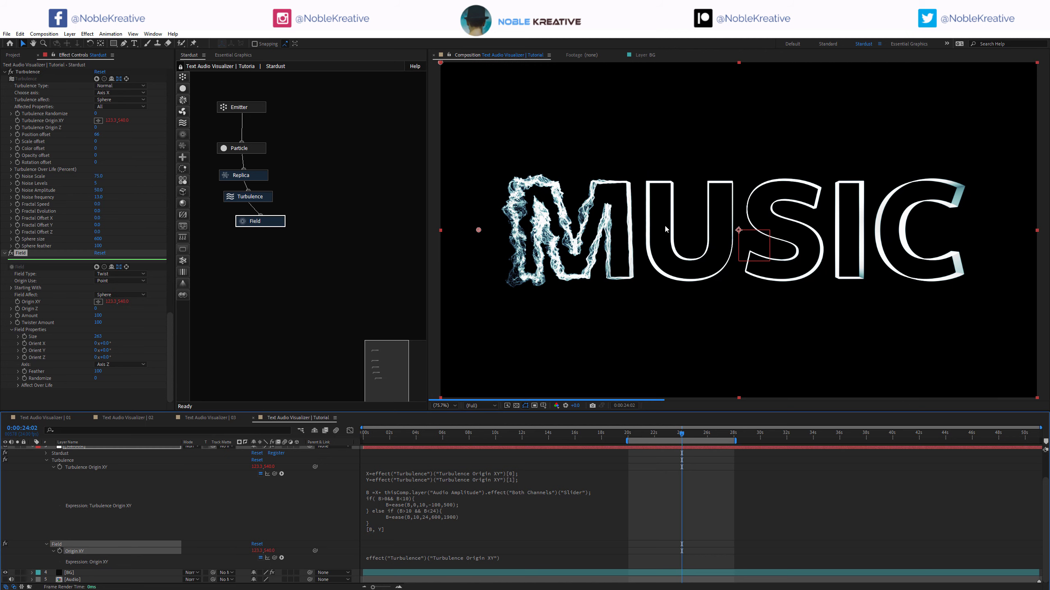
pyautogui.click(559, 557)
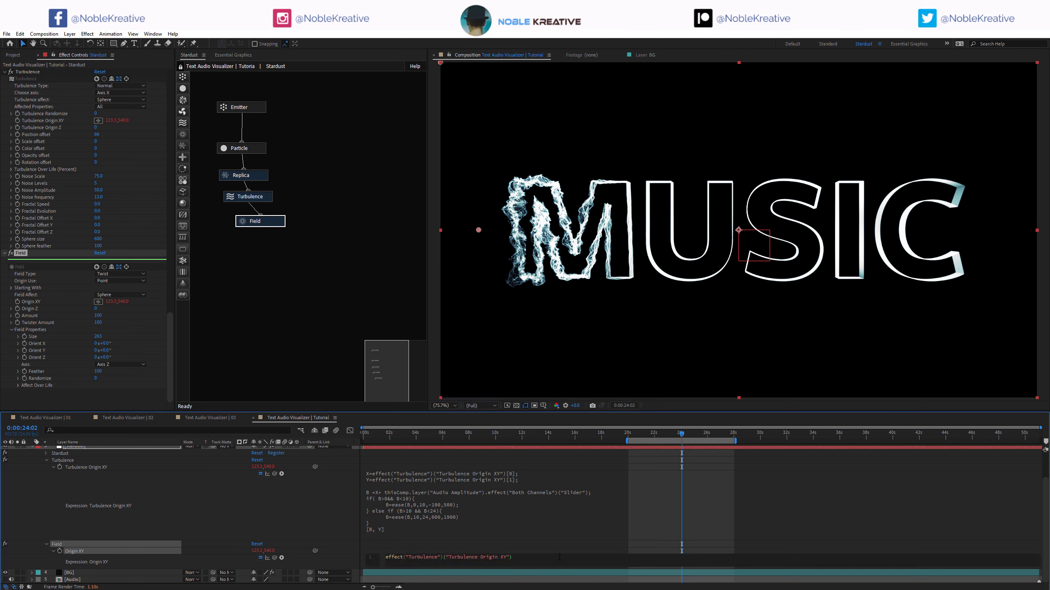
pyautogui.write('+value')
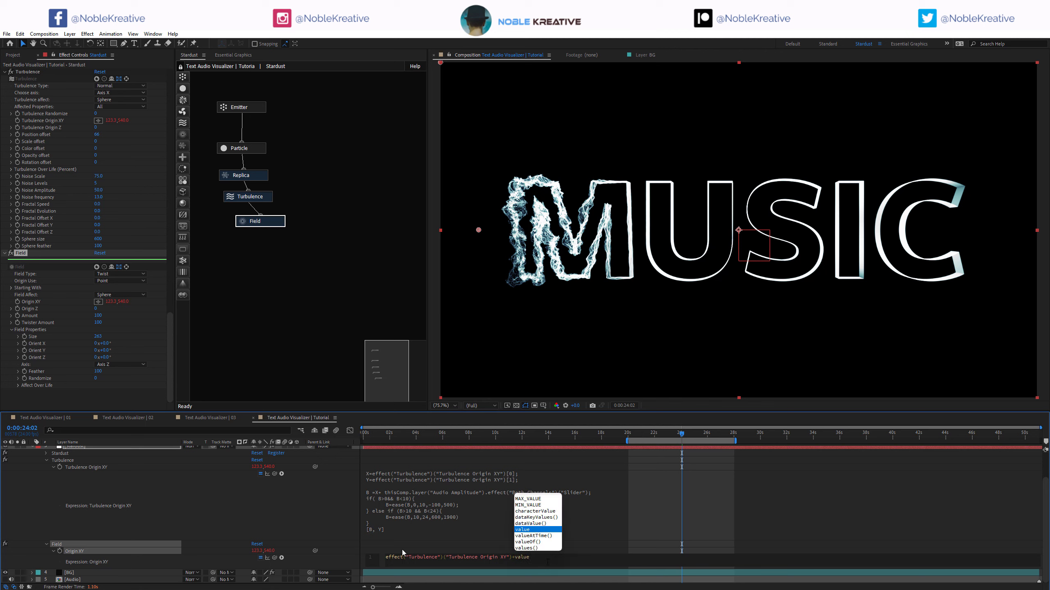
pyautogui.click(342, 560)
# Set the Field's base Origin XY values to 0, 0.
pyautogui.click(269, 551)
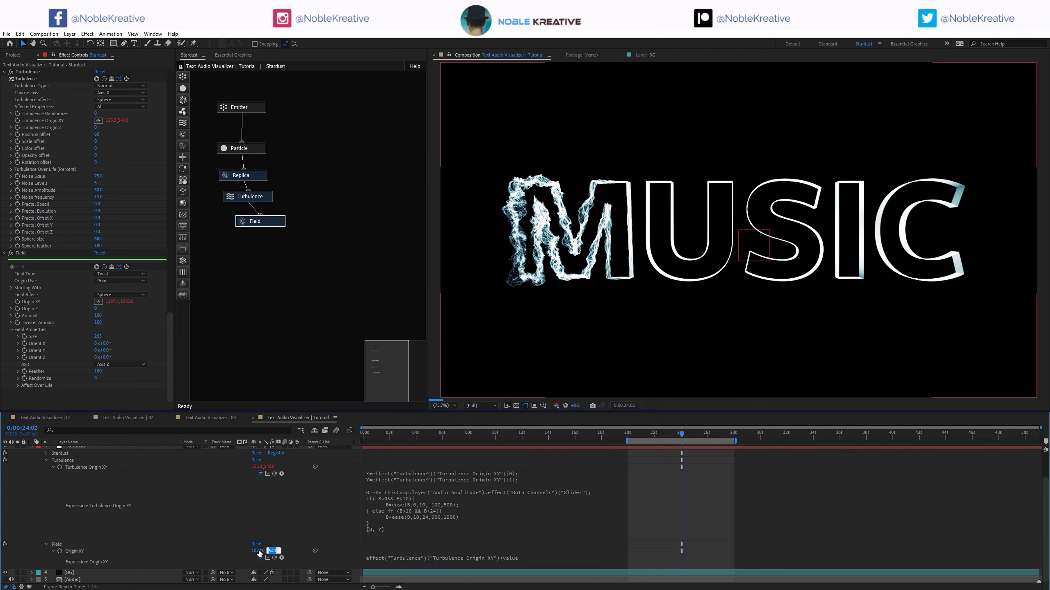
pyautogui.click(257, 551)
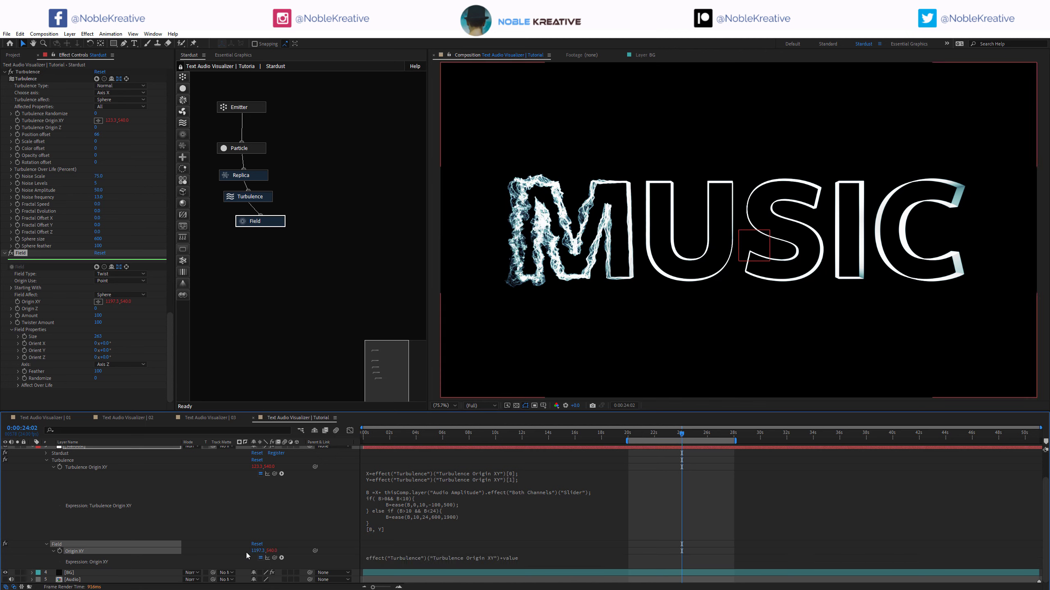
pyautogui.write('0')
pyautogui.click(291, 555)
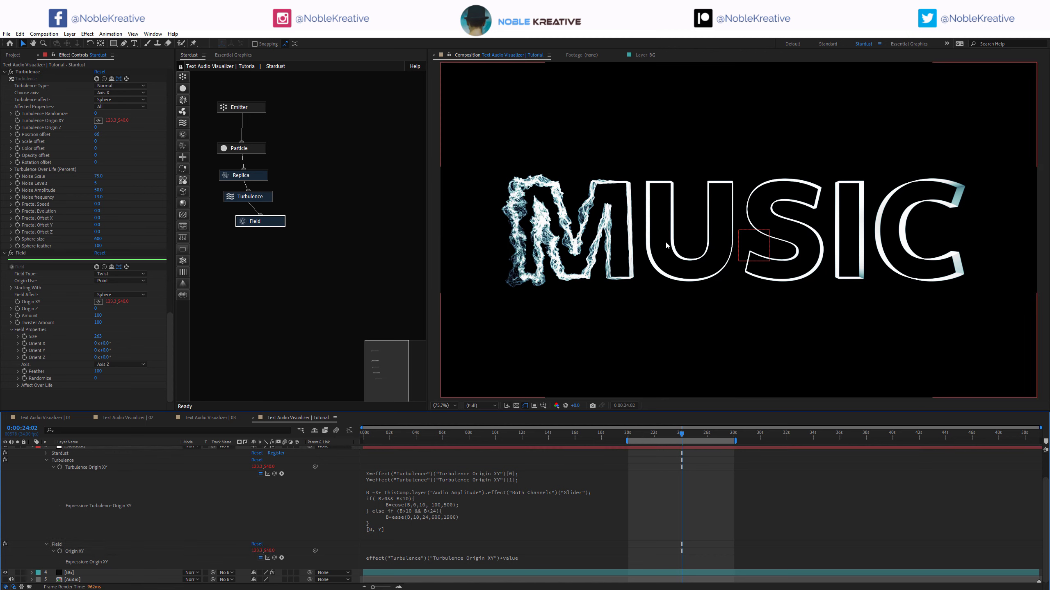
# Offset the Field's Origin X until the twist centre sits between the M and U, and check it at 0:00:21:14.
pyautogui.click(90, 543)
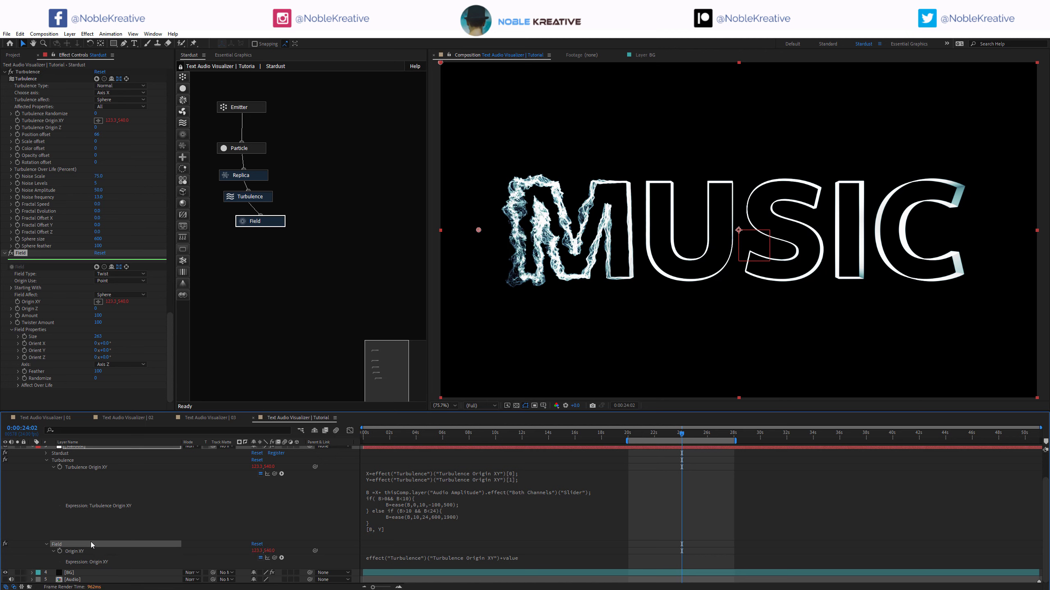
pyautogui.moveTo(256, 552); pyautogui.dragTo(438, 543)
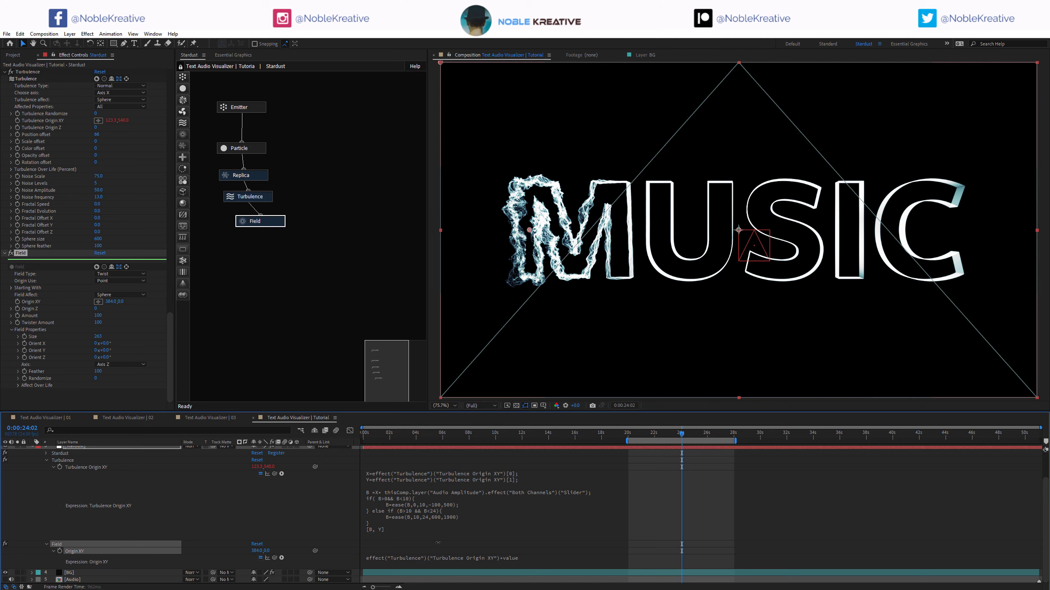
pyautogui.moveTo(567, 545)
pyautogui.mouseDown()
pyautogui.moveTo(588, 545)
pyautogui.moveTo(568, 545)
pyautogui.mouseUp()
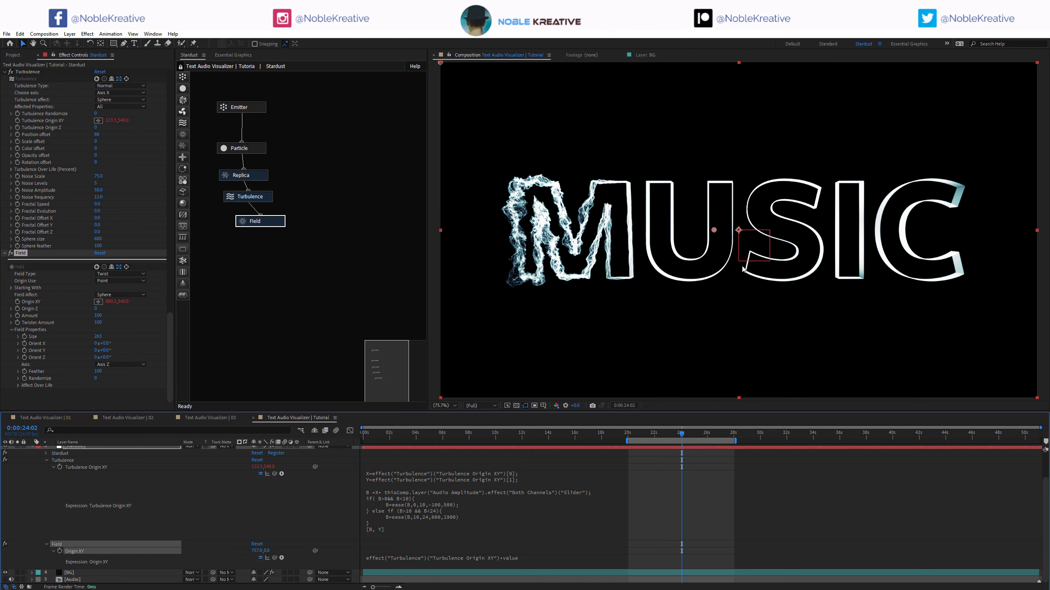
pyautogui.moveTo(257, 550); pyautogui.dragTo(613, 282)
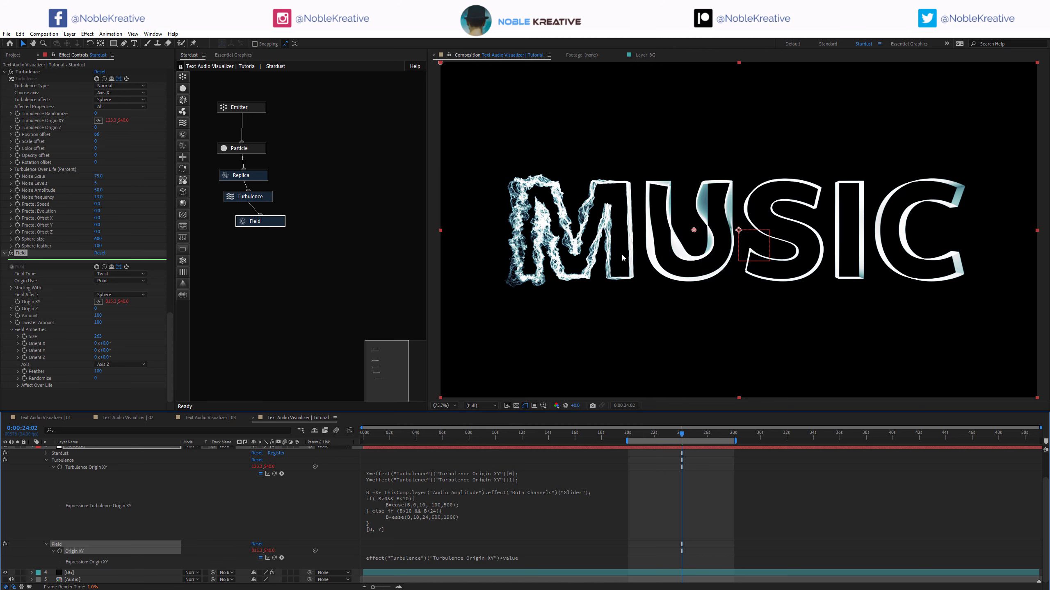
pyautogui.moveTo(256, 551)
pyautogui.mouseDown()
pyautogui.moveTo(214, 551)
pyautogui.moveTo(252, 550)
pyautogui.moveTo(238, 551)
pyautogui.mouseUp()
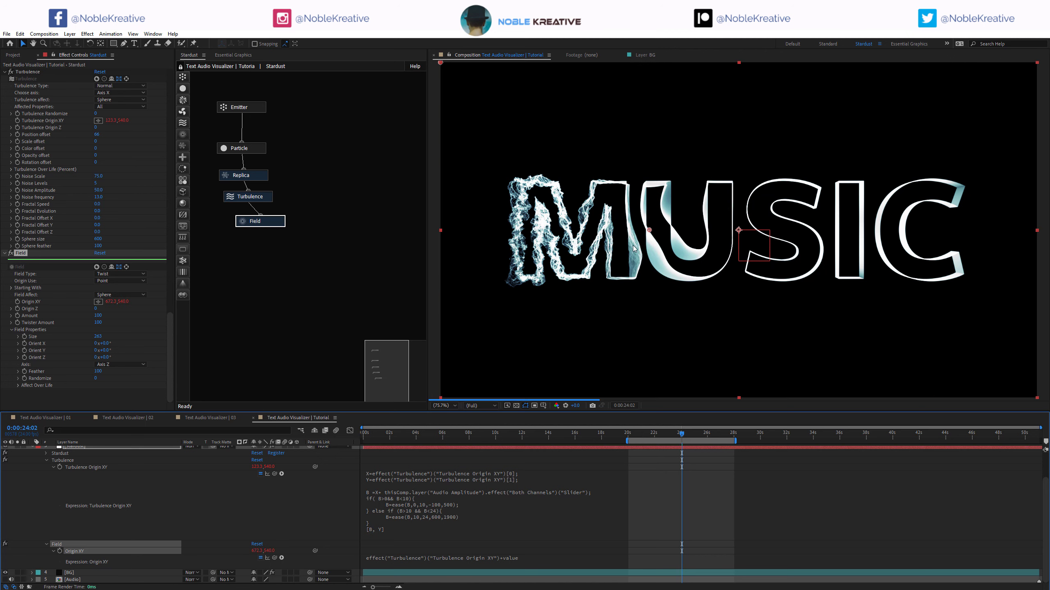
pyautogui.moveTo(672, 437); pyautogui.dragTo(647, 436)
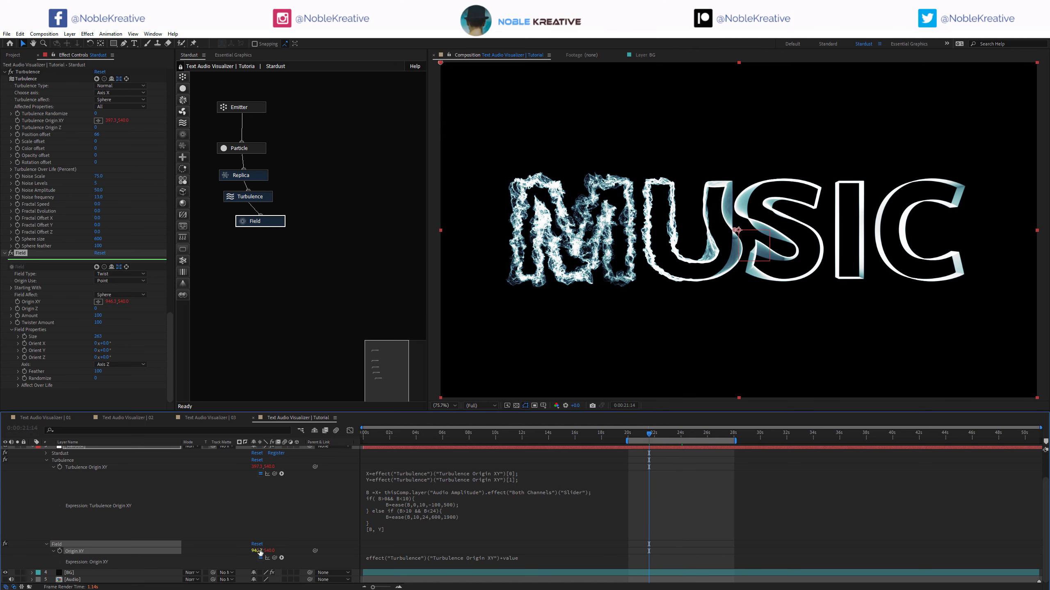
# Shift the Field's Origin X offset slightly toward the M, set its Randomize to 100, and check the animated result.
pyautogui.moveTo(256, 550); pyautogui.dragTo(241, 551)
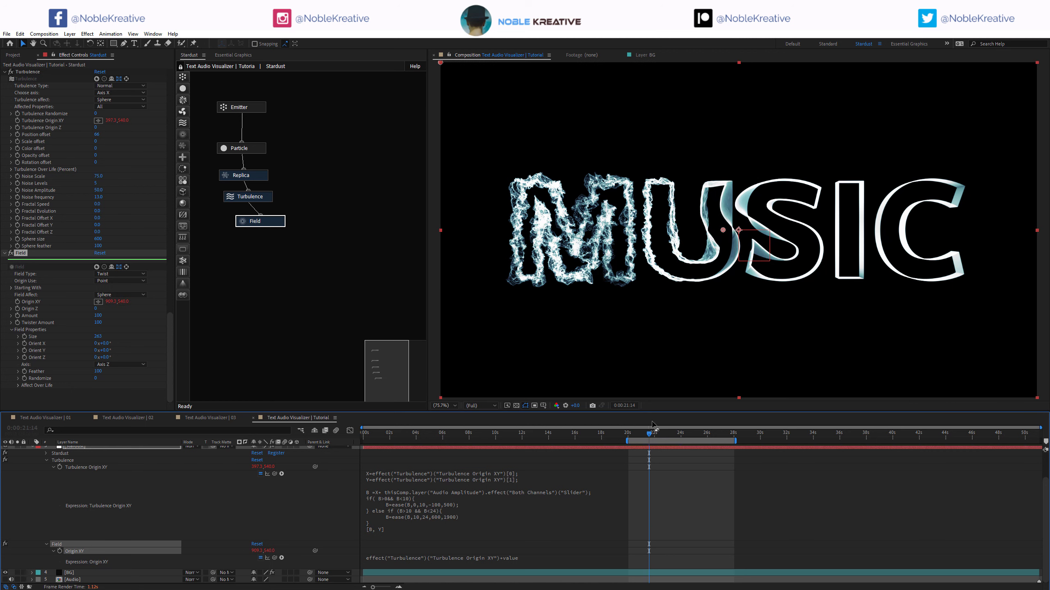
pyautogui.moveTo(96, 382); pyautogui.dragTo(139, 378)
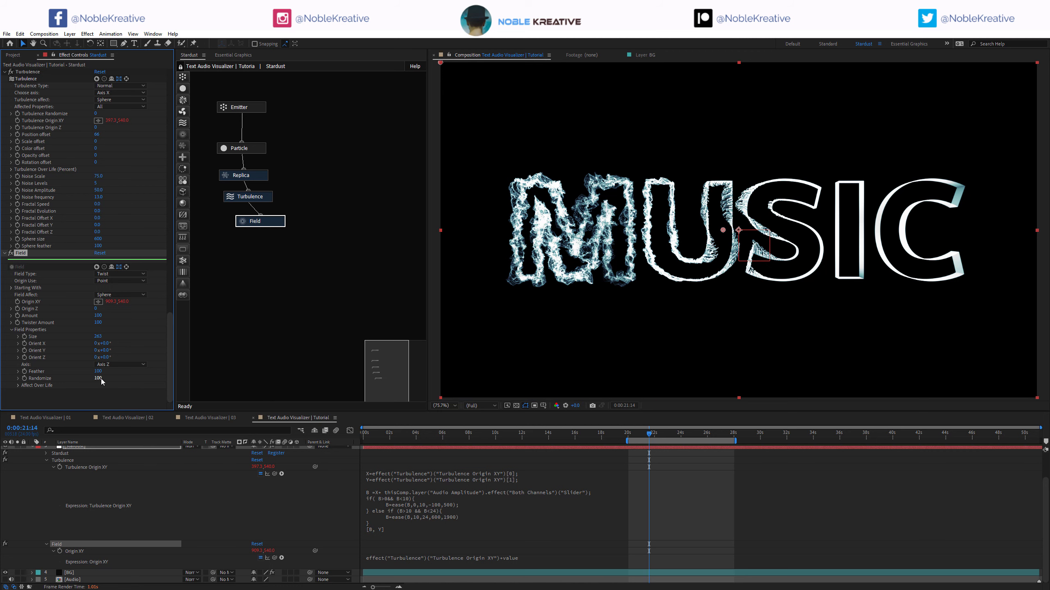
pyautogui.scroll(1, 744, 195)
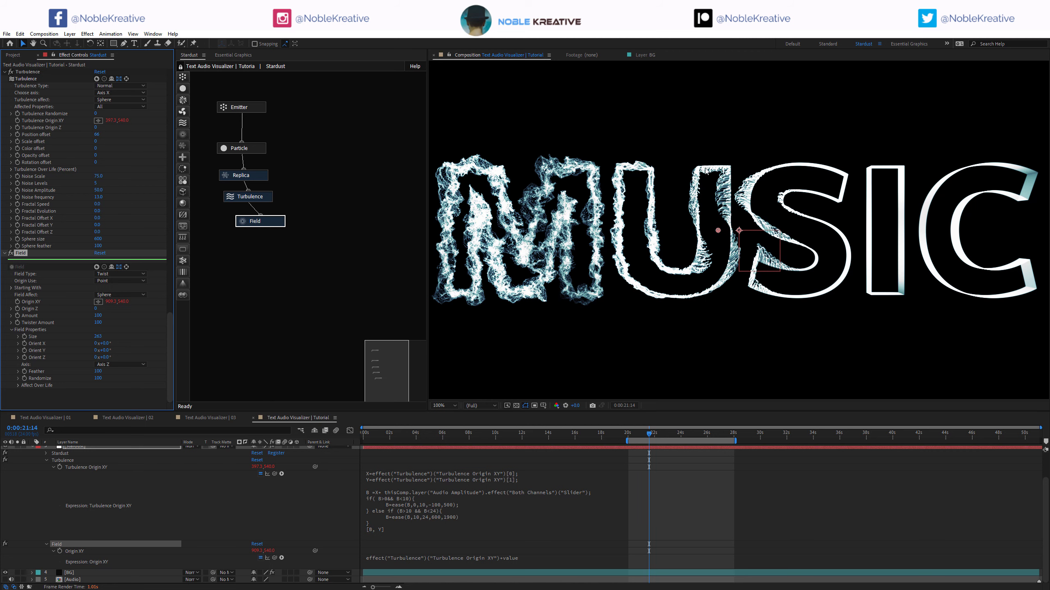
pyautogui.scroll(-1, 723, 236)
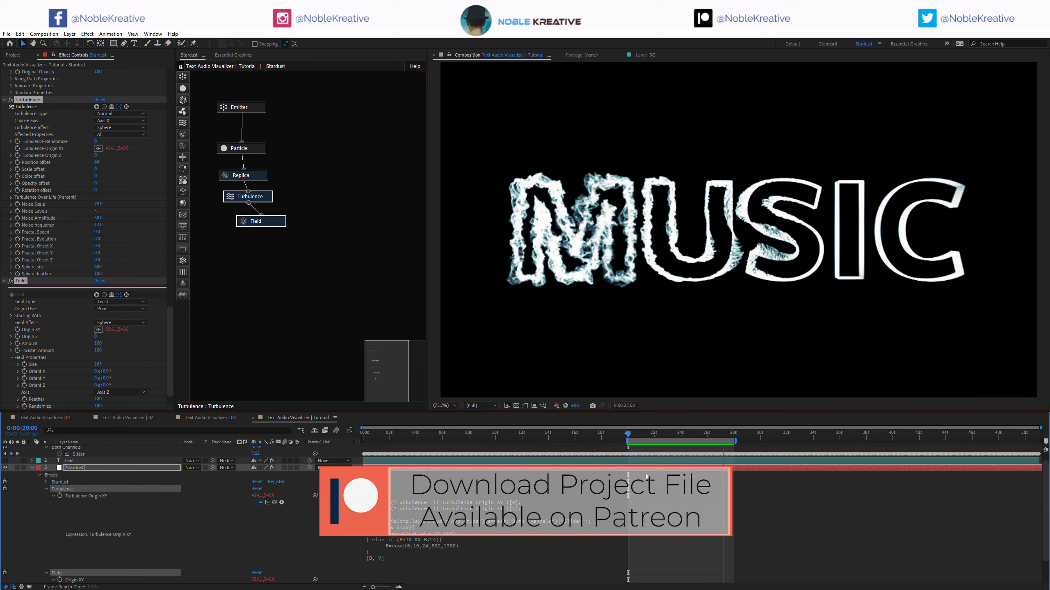
pyautogui.press('space')
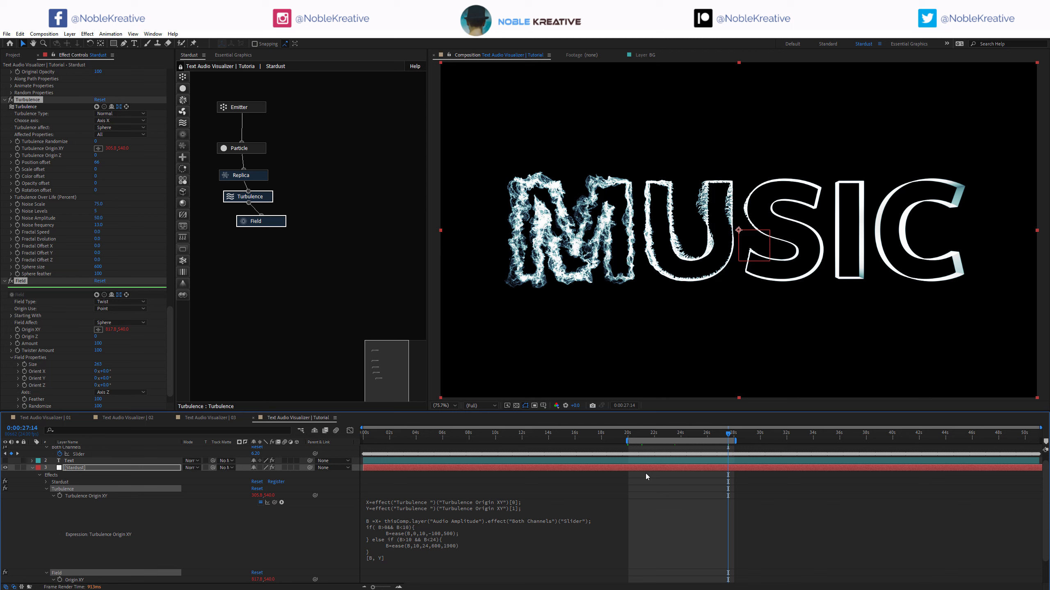
# Rename the Turbulence effect as "Turbulence - Audio Reaction 1".
pyautogui.click(282, 273)
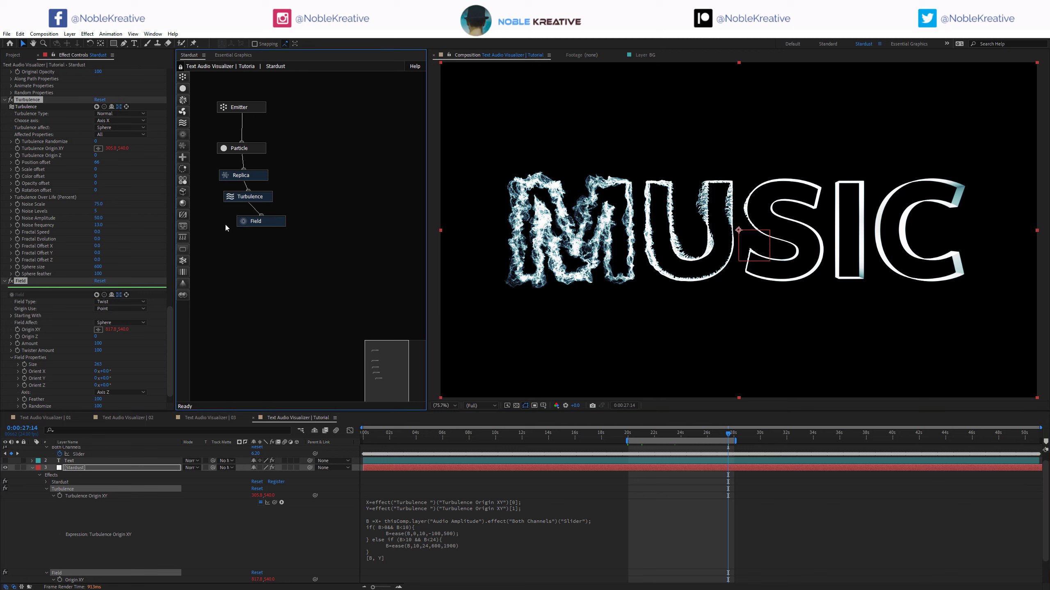
pyautogui.click(267, 199)
pyautogui.click(50, 99)
pyautogui.press('Return')
pyautogui.click(49, 99)
pyautogui.write('-')
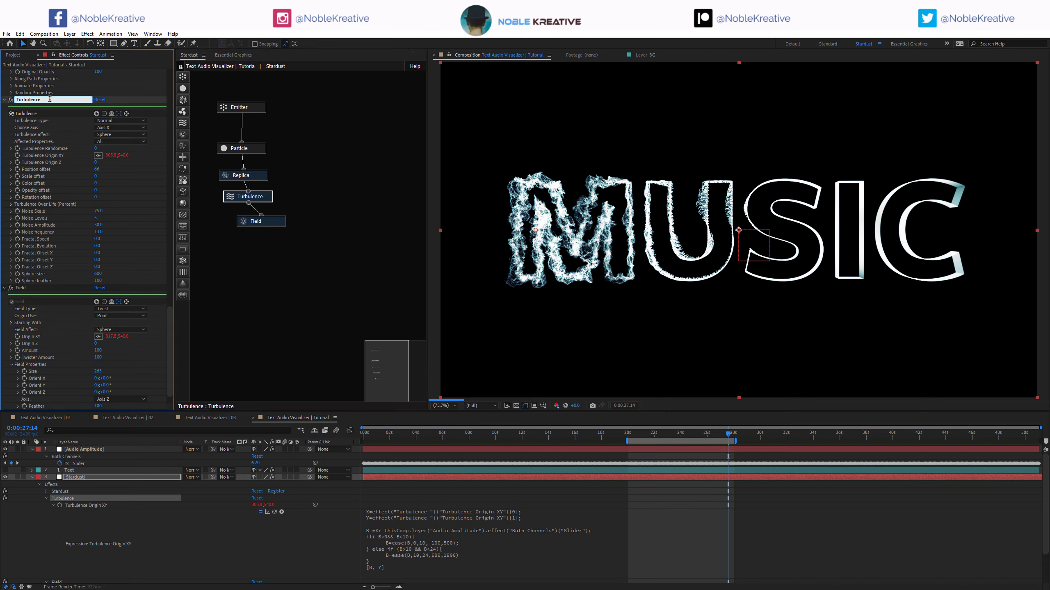
pyautogui.write(' Audio Reaction 1')
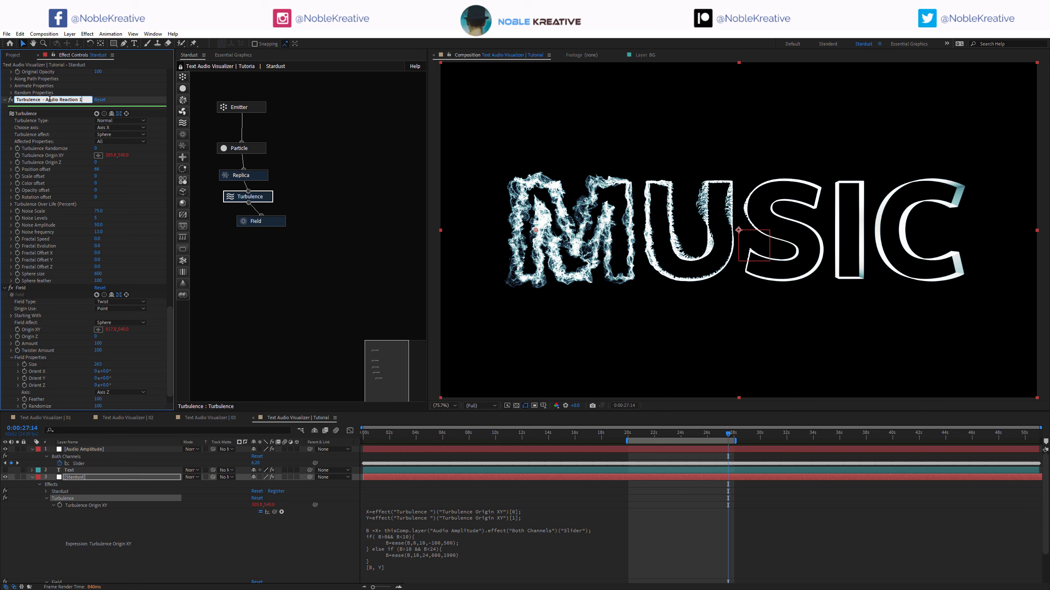
# Add a second Turbulence node after the Field node and name it "Turbulence - Audio Reaction 2", reusing the first one's name.
pyautogui.hotkey('ctrl', 'a')
pyautogui.hotkey('ctrl', 'c')
pyautogui.click(292, 207)
pyautogui.click(182, 126)
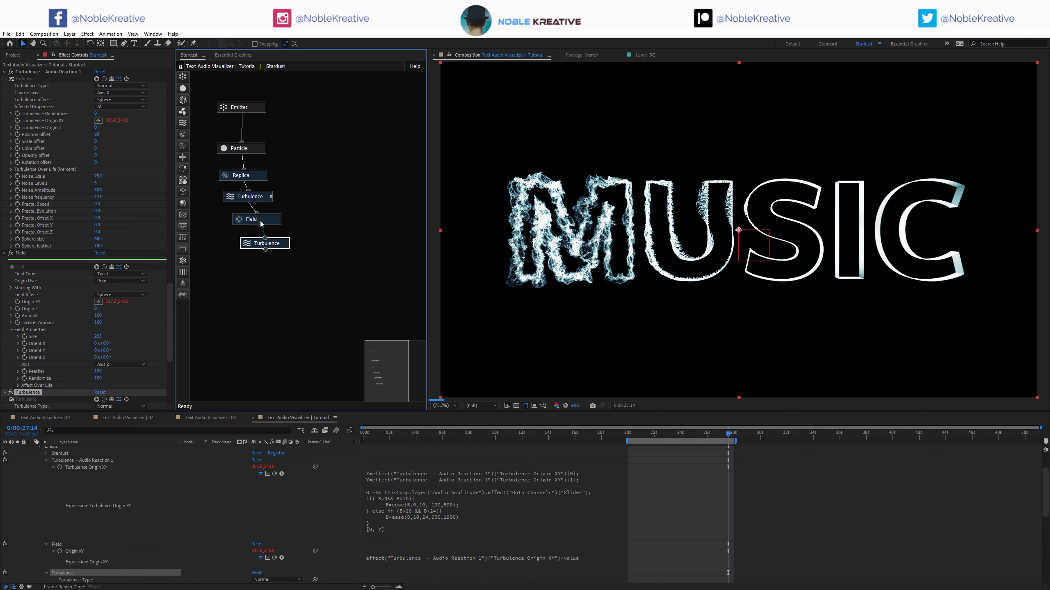
pyautogui.scroll(-3, 56, 376)
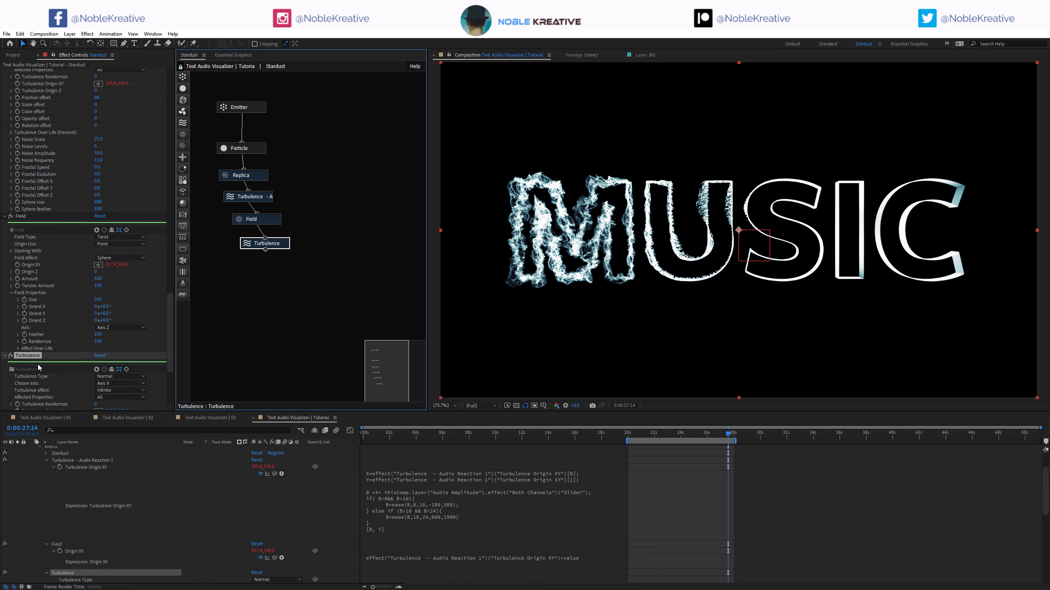
pyautogui.click(34, 353)
pyautogui.press('Return')
pyautogui.hotkey('ctrl', 'v')
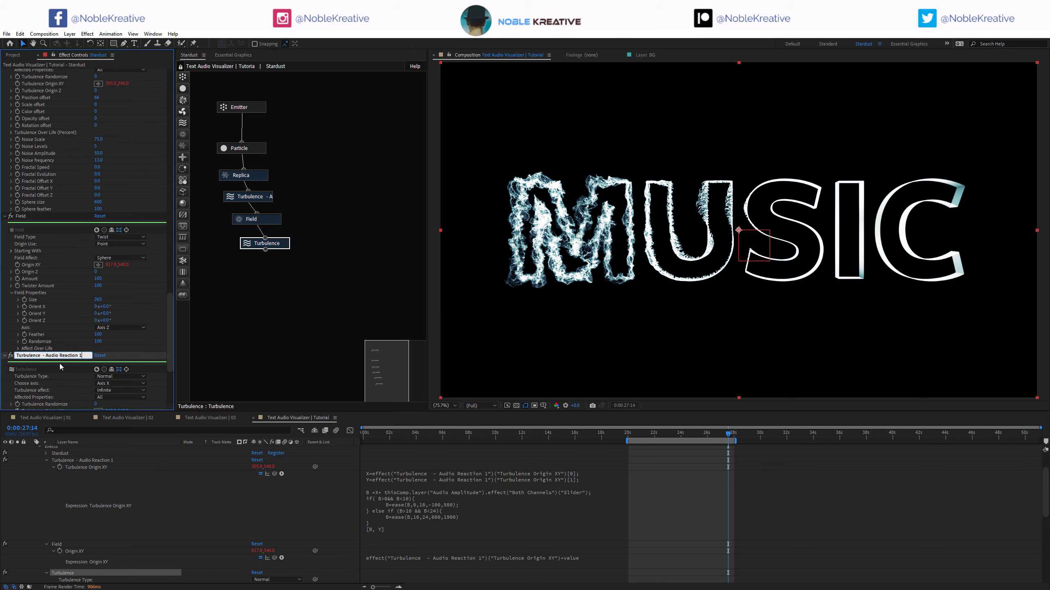
pyautogui.press('BackSpace')
pyautogui.write('2')
pyautogui.press('Return')
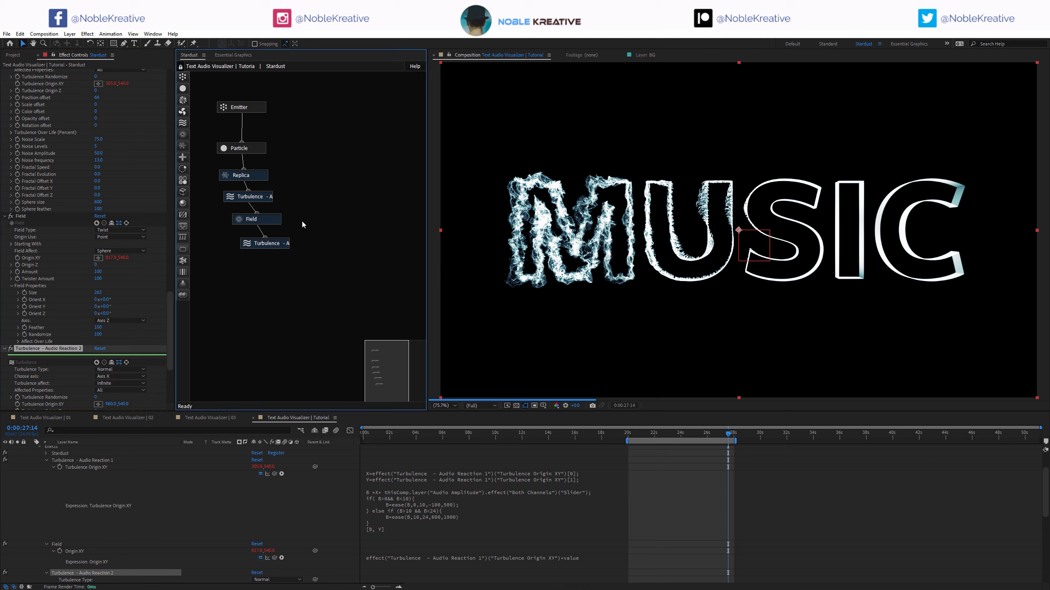
# Disable the Audio Reaction 1 Turbulence node and the Field node together.
pyautogui.moveTo(313, 226); pyautogui.dragTo(265, 197)
pyautogui.rightClick(265, 197)
pyautogui.click(292, 181)
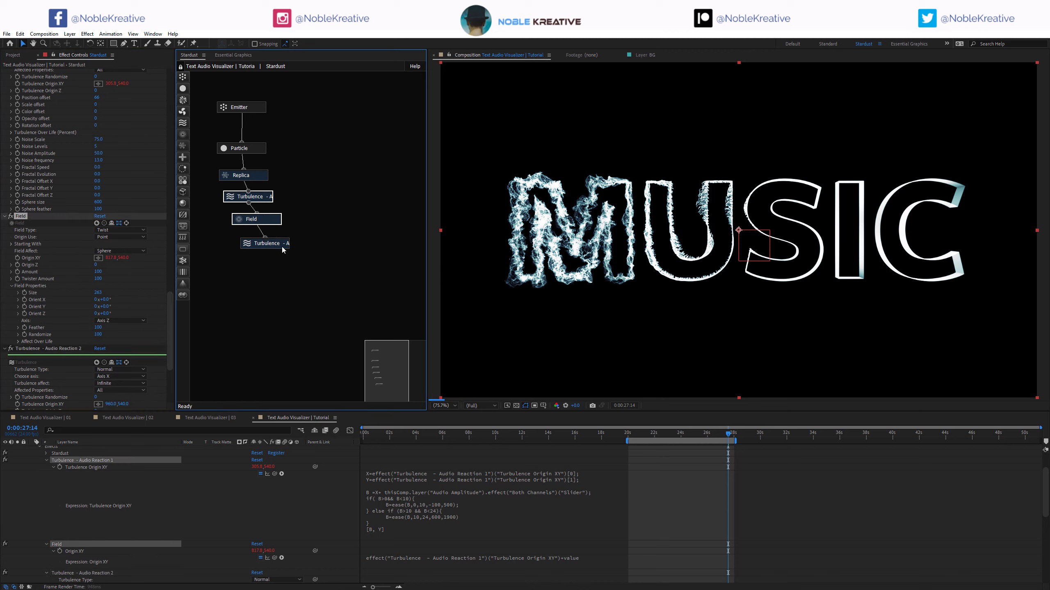
# In Turbulence - Audio Reaction 2, set Position offset to 250 and the Scale, Color and Opacity offsets to 50 each.
pyautogui.click(282, 245)
pyautogui.scroll(-4, 61, 307)
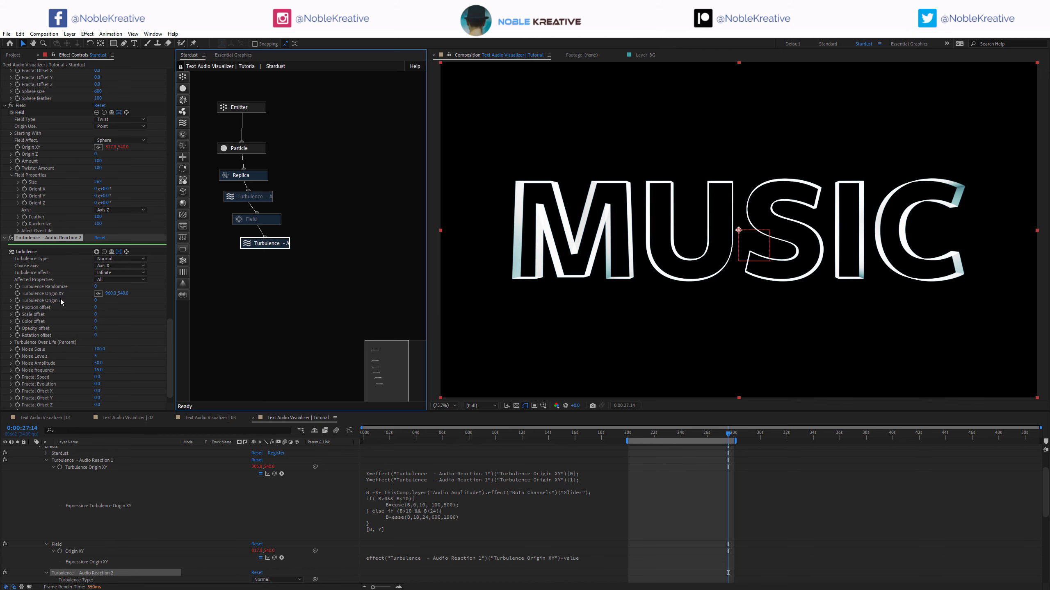
pyautogui.click(96, 307)
pyautogui.write('250')
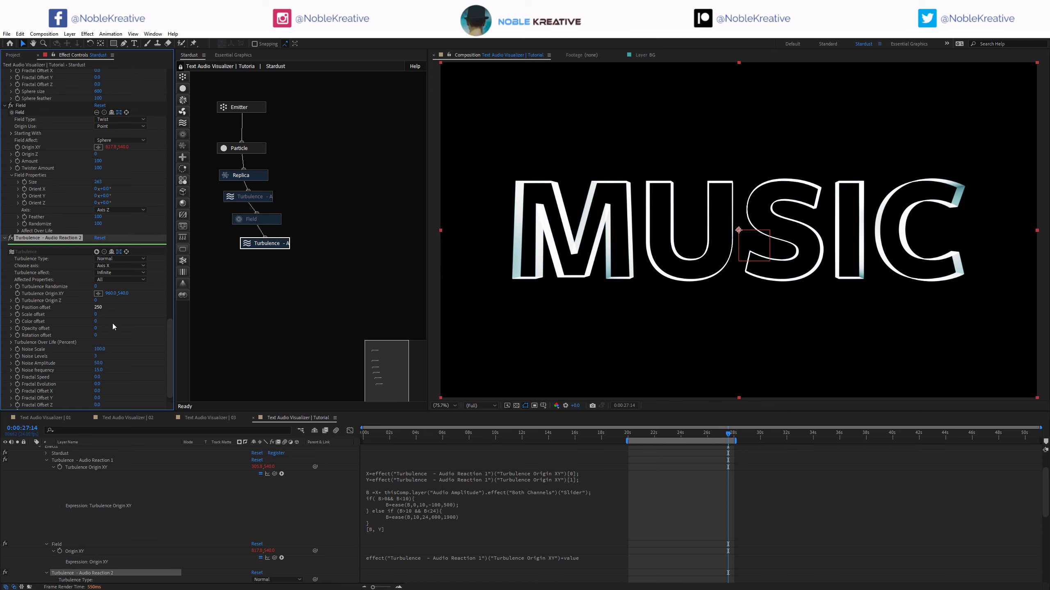
pyautogui.press('Tab')
pyautogui.write('50')
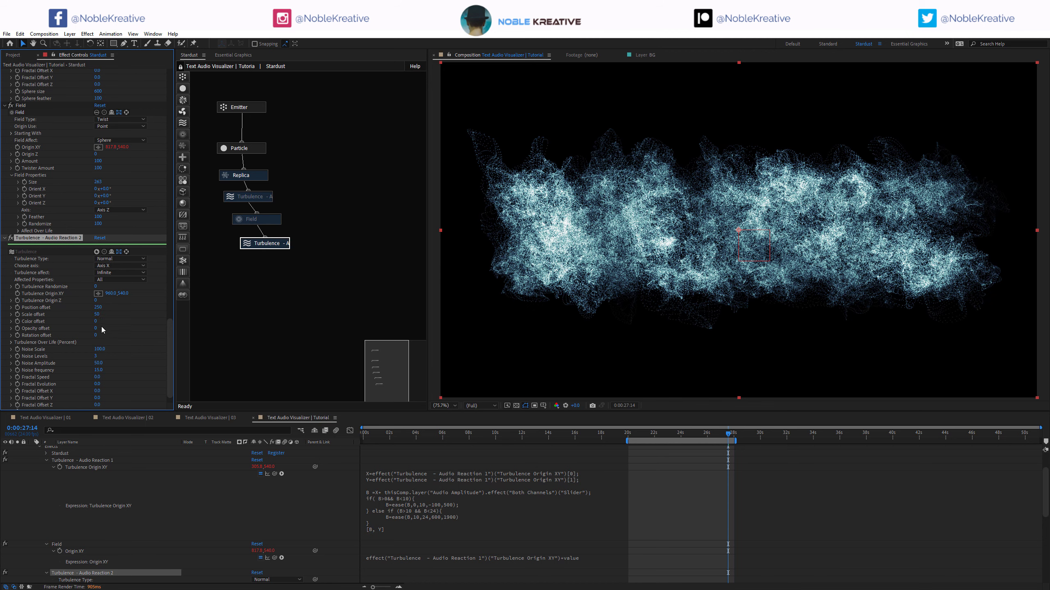
pyautogui.press('Tab')
pyautogui.write('50')
pyautogui.press('Tab')
pyautogui.write('50')
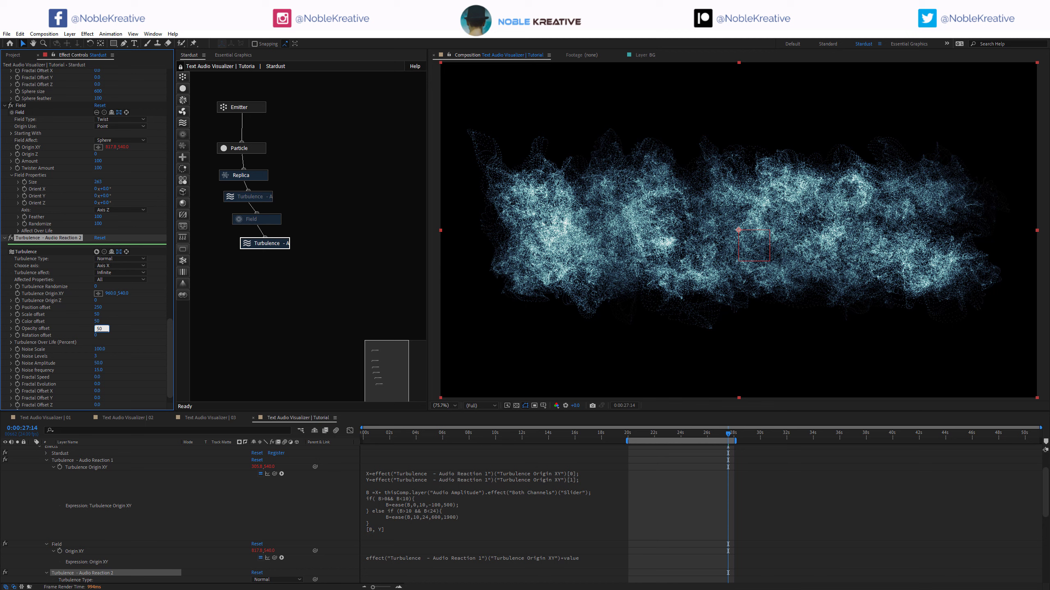
pyautogui.click(122, 318)
# Raise the second Turbulence's Noise Scale to 519 and set its Turbulence Randomize to 10.
pyautogui.moveTo(101, 349); pyautogui.dragTo(119, 346)
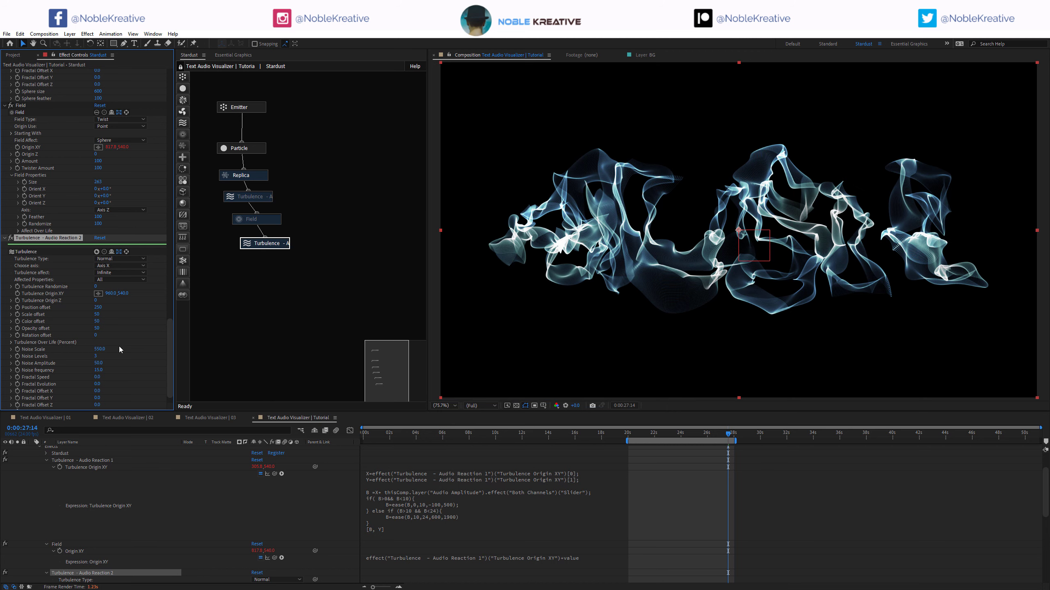
pyautogui.moveTo(99, 350); pyautogui.dragTo(92, 350)
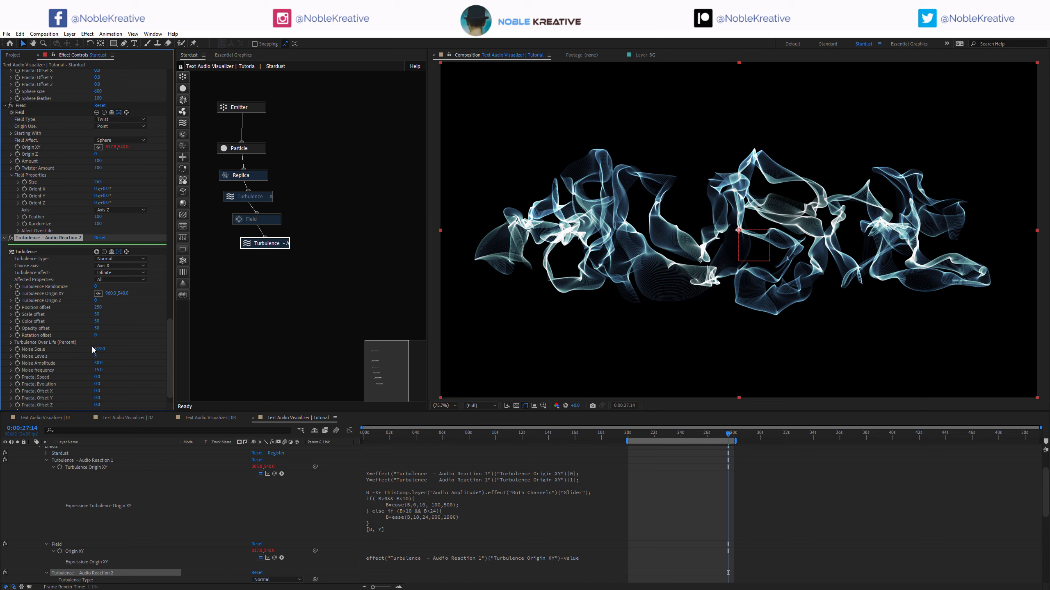
pyautogui.click(97, 286)
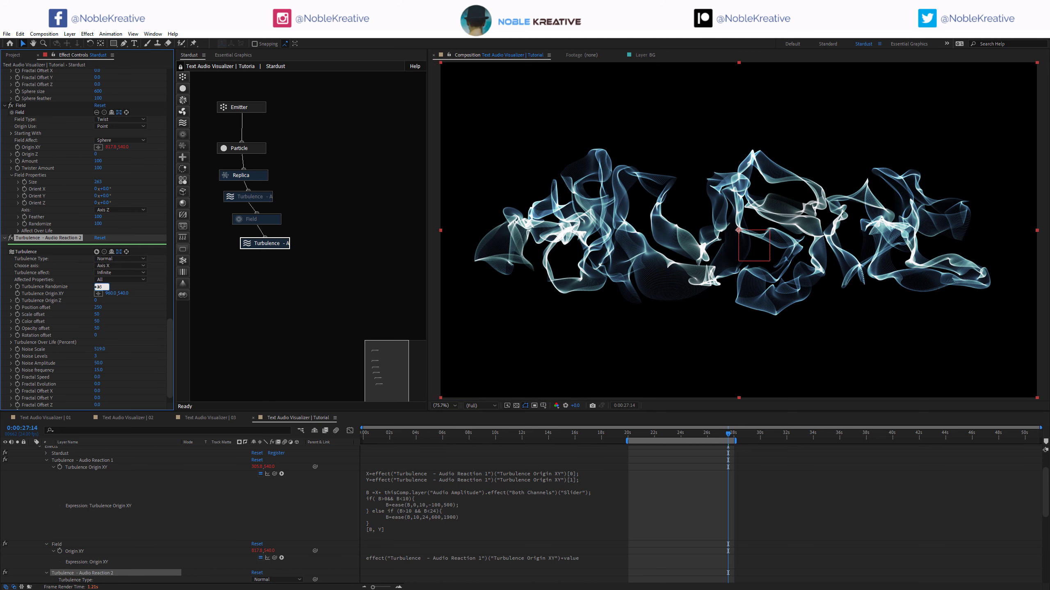
pyautogui.write('33')
pyautogui.press('Return')
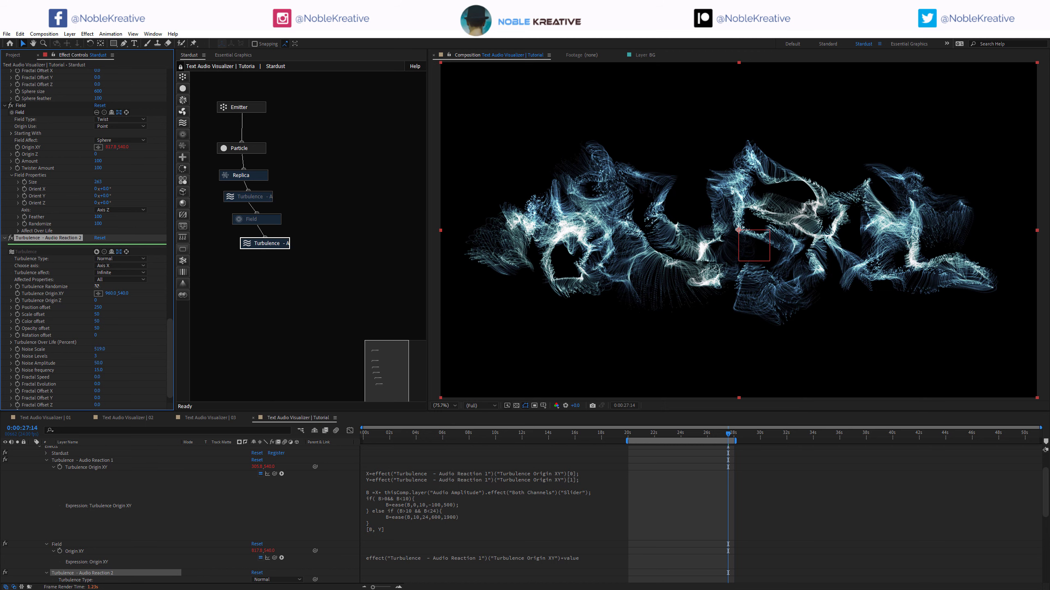
pyautogui.click(97, 287)
pyautogui.press('Return')
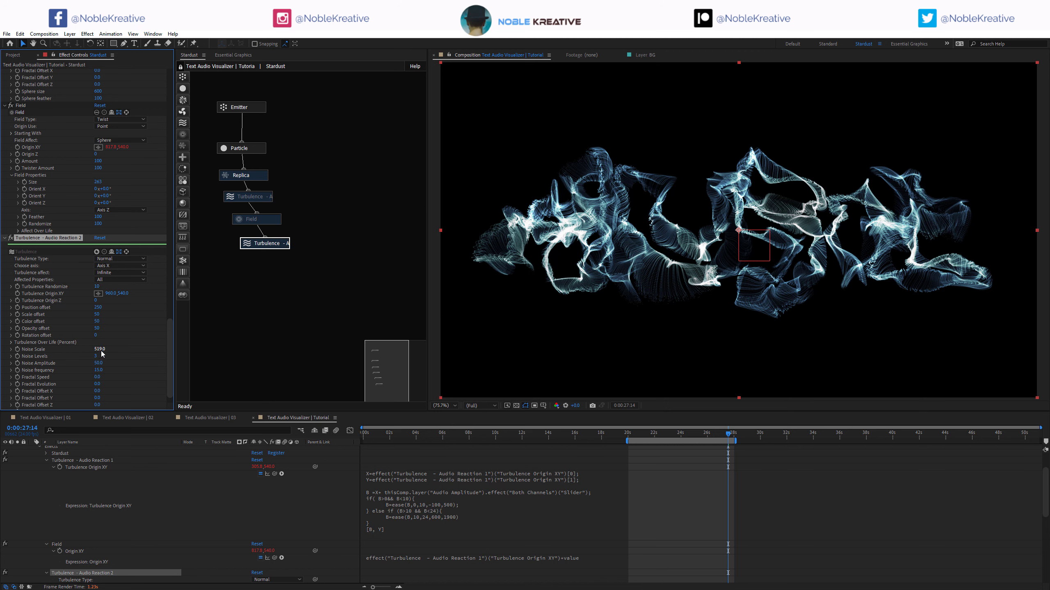
# Set the second Turbulence's Position offset to 300, Noise Scale to 323 and Noise frequency to 9.3, and raise its Noise Amplitude.
pyautogui.click(99, 307)
pyautogui.write('300')
pyautogui.press('Return')
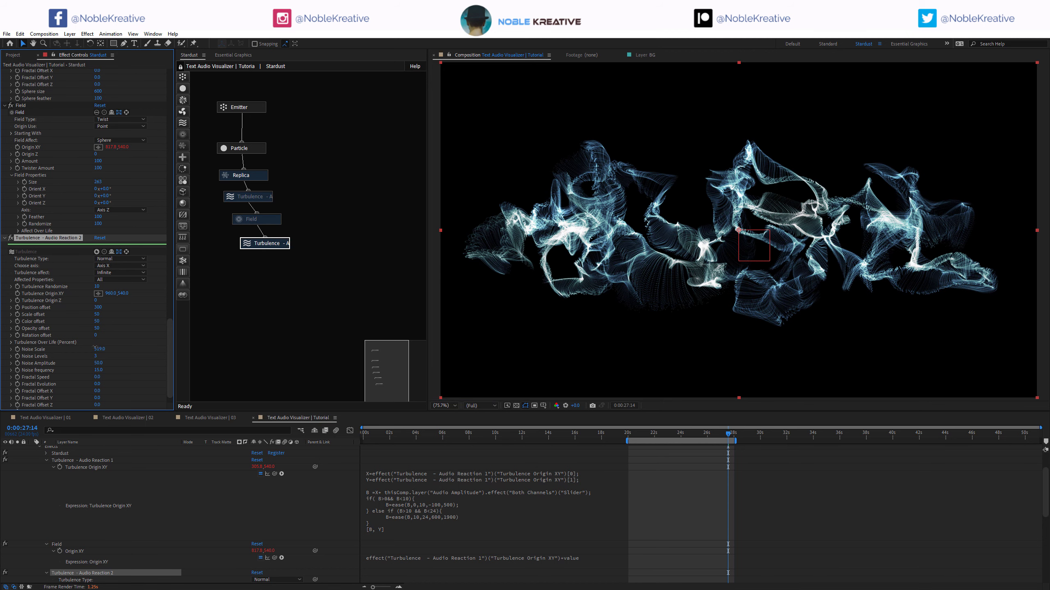
pyautogui.moveTo(100, 349); pyautogui.dragTo(138, 363)
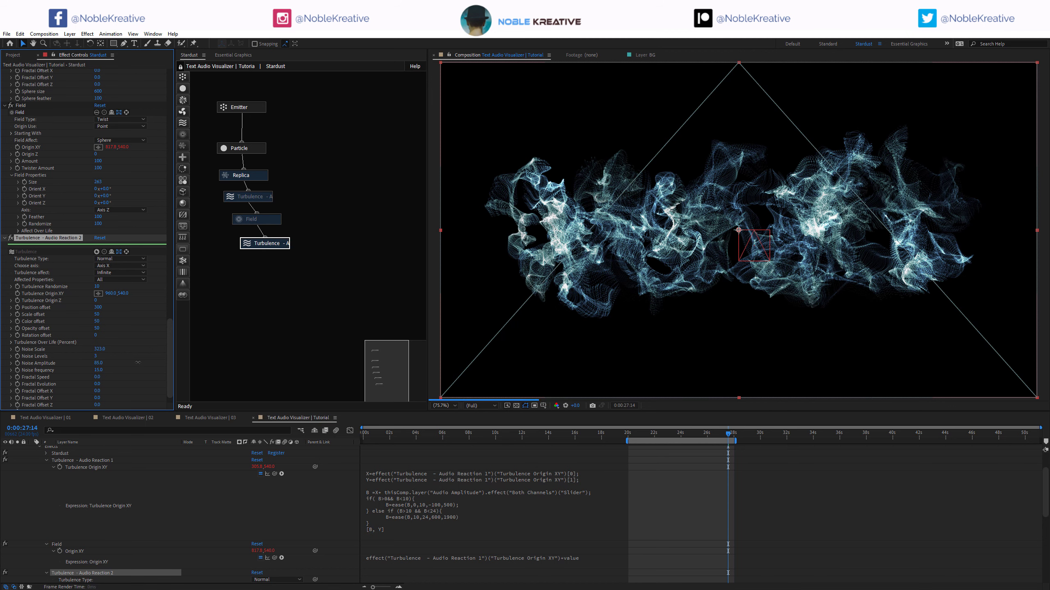
pyautogui.moveTo(99, 374); pyautogui.dragTo(74, 374)
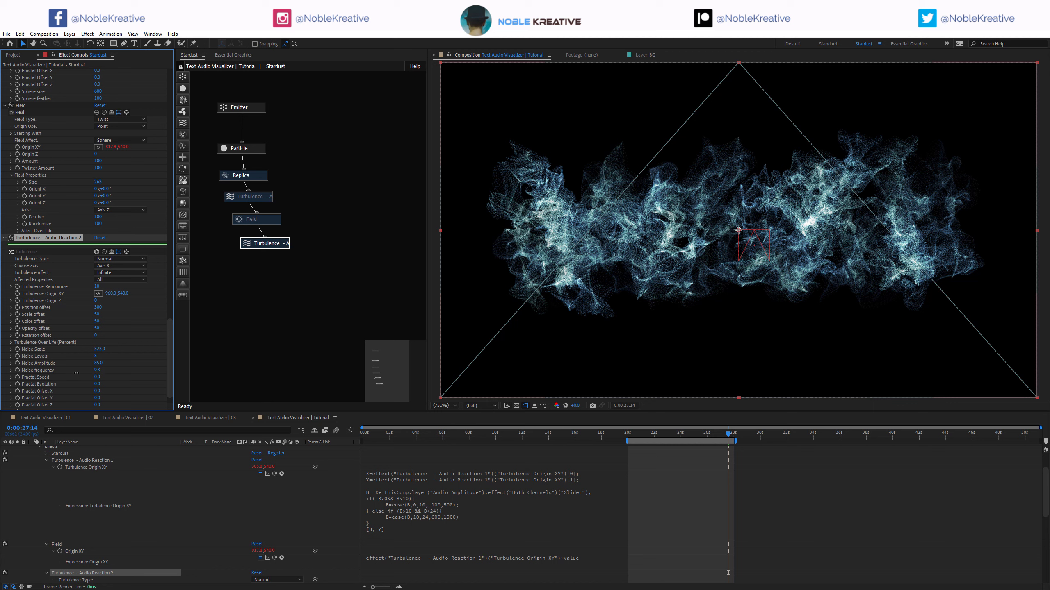
# Shape the second Turbulence's Turbulence Over Life graph as a smooth Bezier curve rising from a low start to full strength.
pyautogui.click(11, 342)
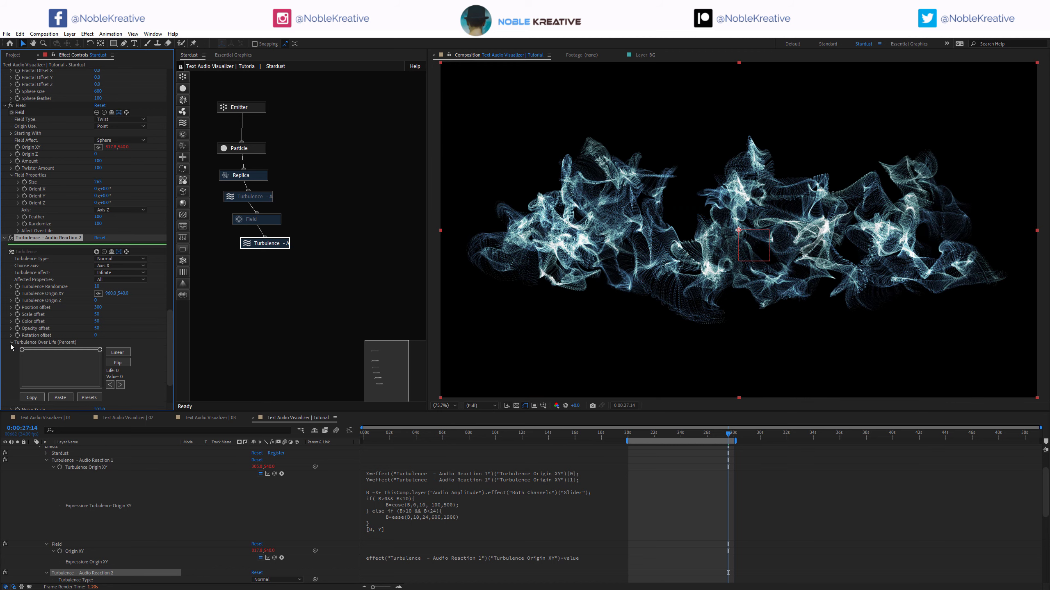
pyautogui.click(20, 386)
pyautogui.click(21, 399)
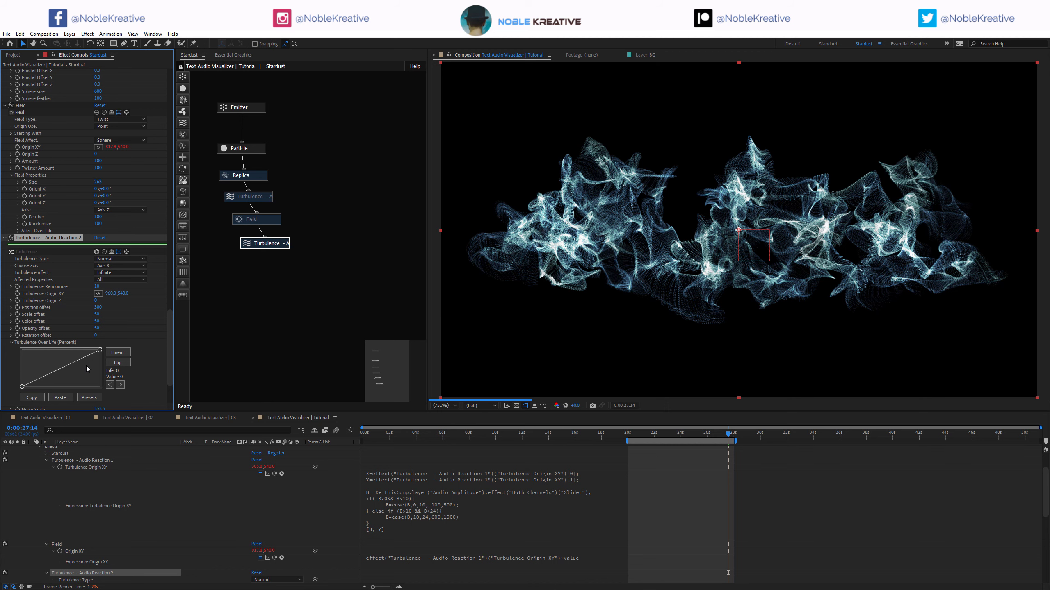
pyautogui.click(86, 365)
pyautogui.click(57, 376)
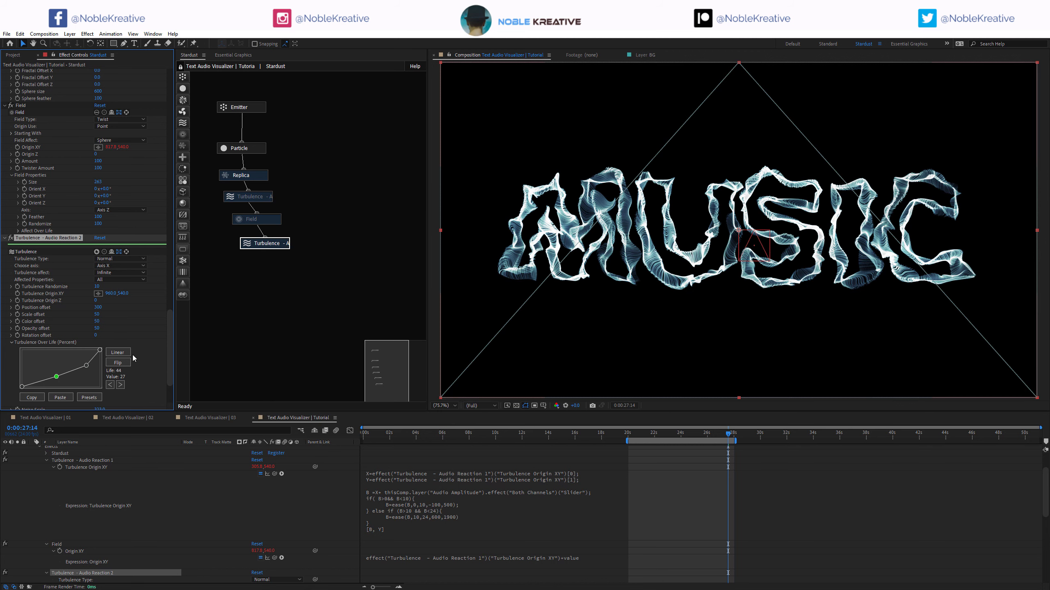
pyautogui.click(130, 353)
pyautogui.moveTo(85, 366); pyautogui.dragTo(84, 350)
pyautogui.moveTo(22, 386); pyautogui.dragTo(22, 379)
pyautogui.moveTo(56, 376); pyautogui.dragTo(57, 378)
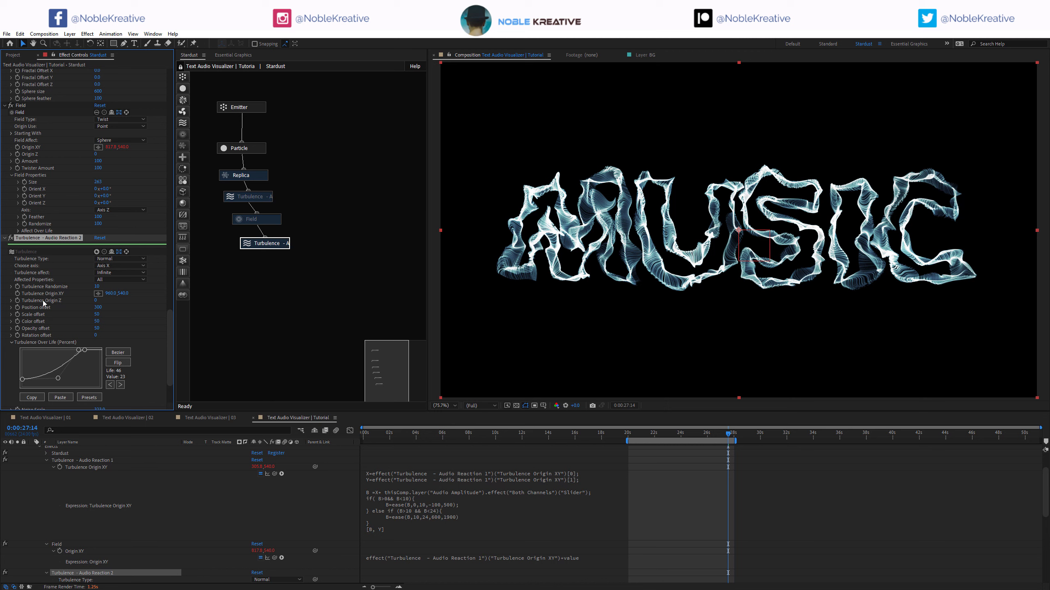
# Add an expression to Audio Reaction 2's Position offset using the audio amplitude if/else code copied from Audio Reaction 1's Turbulence Origin XY.
pyautogui.keyDown('alt'); pyautogui.click(17, 307); pyautogui.keyUp('alt')
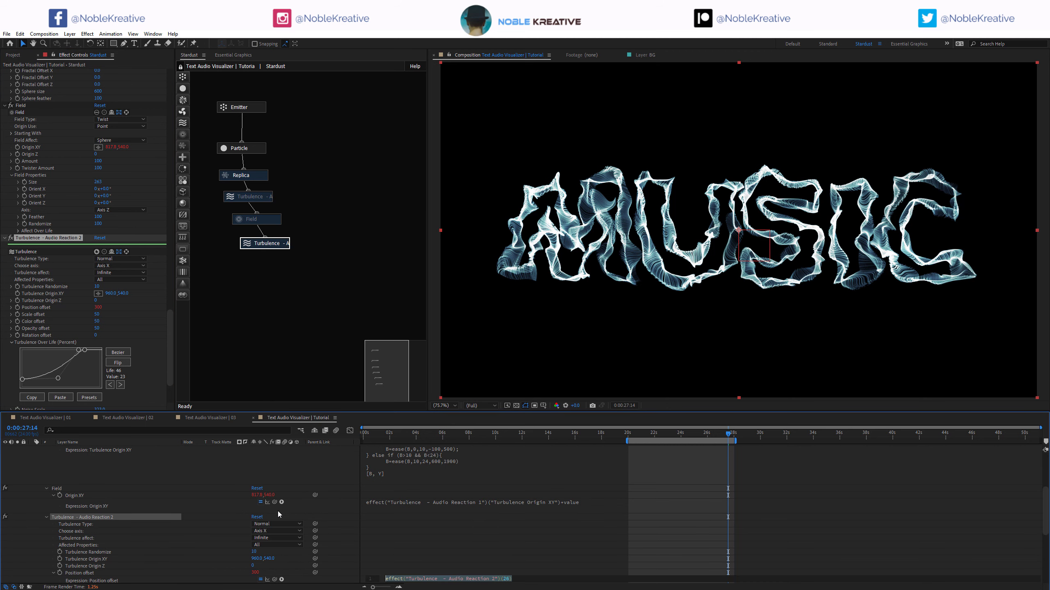
pyautogui.scroll(2, 458, 471)
pyautogui.click(461, 474)
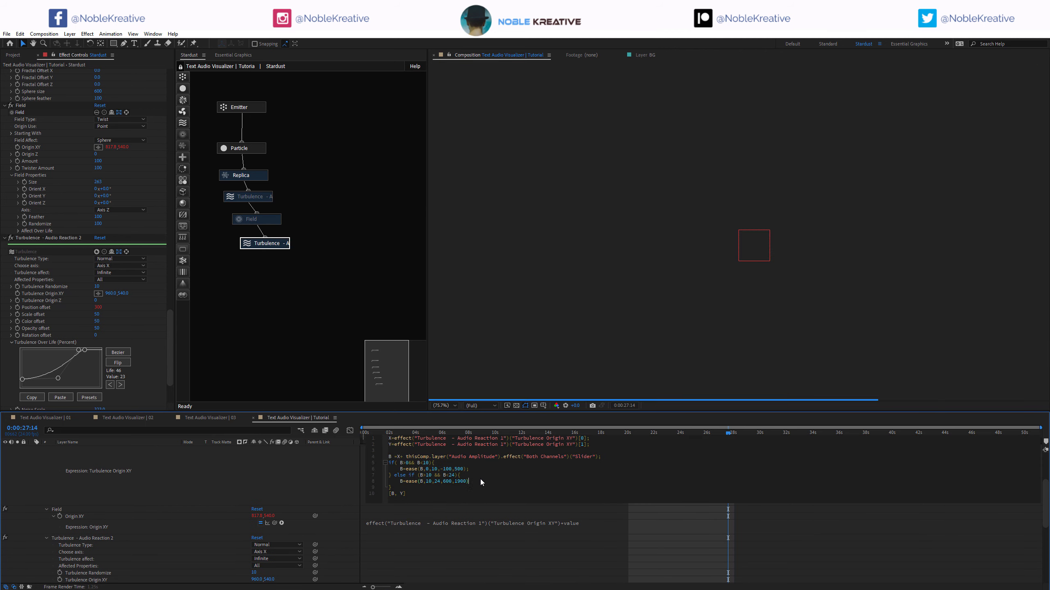
pyautogui.click(394, 486)
pyautogui.moveTo(395, 488); pyautogui.dragTo(375, 455)
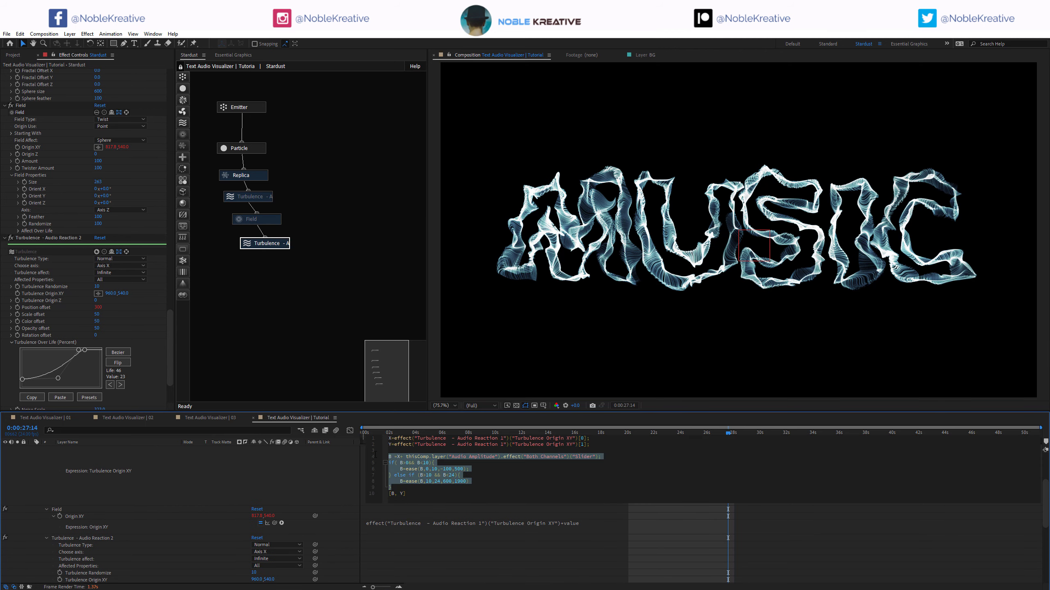
pyautogui.click(341, 484)
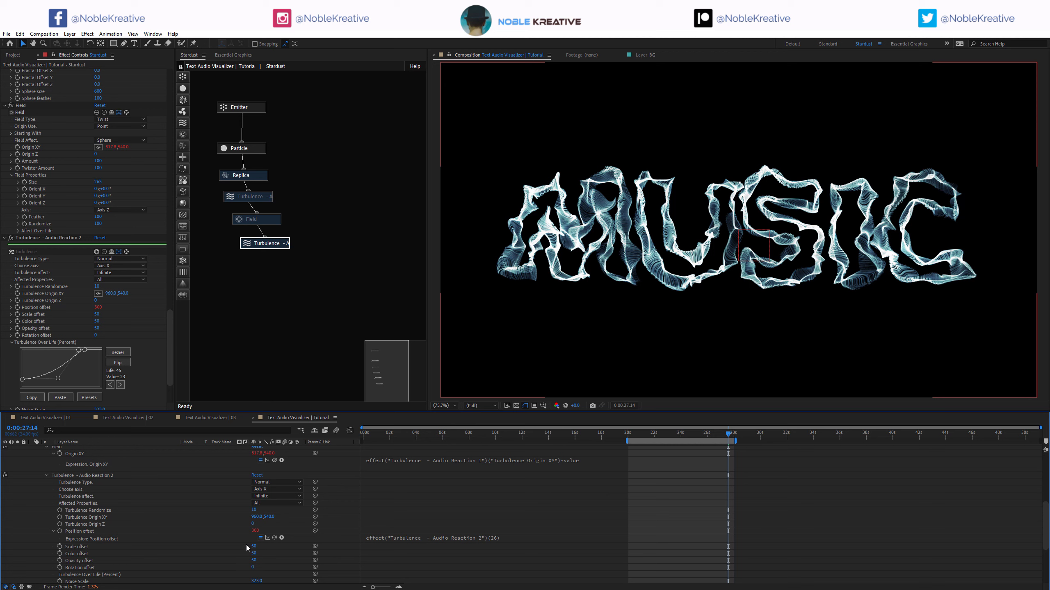
pyautogui.click(375, 541)
pyautogui.hotkey('ctrl', 'v')
pyautogui.click(351, 499)
pyautogui.scroll(-2, 447, 492)
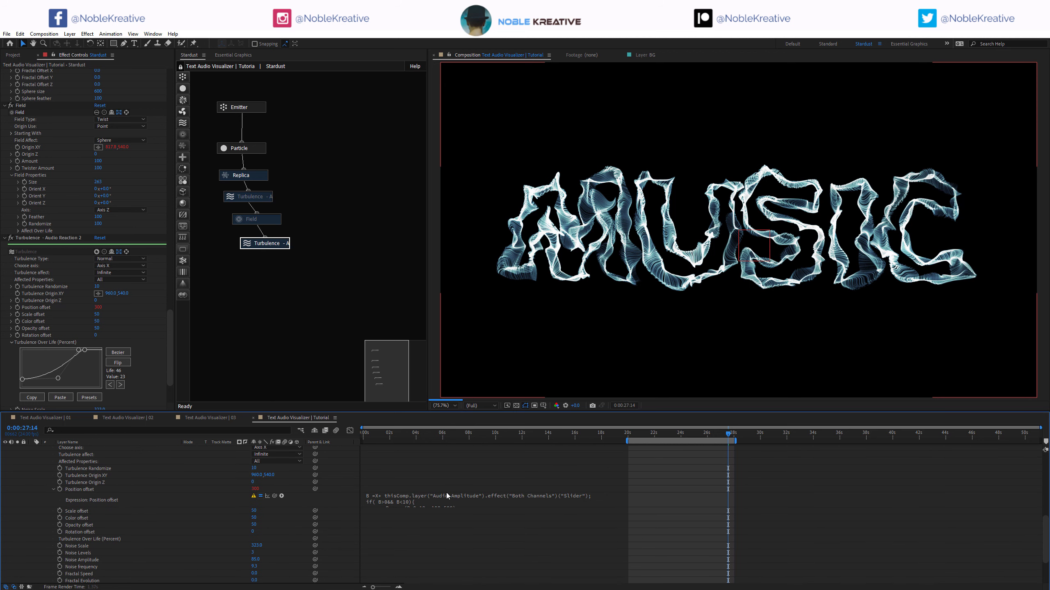
# In Audio Reaction 2's Position offset expression, remove the X+ term from the B definition and set the first condition to B>10 && B<12.
pyautogui.click(384, 496)
pyautogui.press('BackSpace')
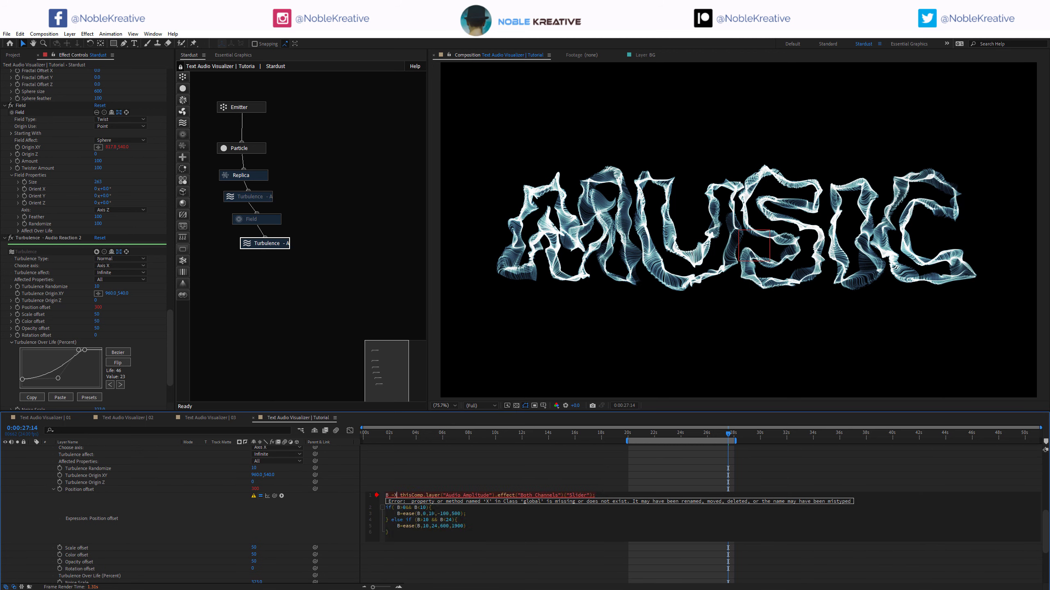
pyautogui.press('BackSpace')
pyautogui.click(402, 508)
pyautogui.press('BackSpace')
pyautogui.write('10')
pyautogui.press('BackSpace')
pyautogui.write('2')
pyautogui.press('Left')
pyautogui.press('BackSpace')
pyautogui.write('>')
# Change the first branch of the Position offset expression to B=ease(B,10,12,150,200).
pyautogui.click(425, 514)
pyautogui.press('BackSpace')
pyautogui.write('19')
pyautogui.moveTo(451, 513); pyautogui.dragTo(440, 514)
pyautogui.press('BackSpace')
pyautogui.write('150')
pyautogui.press('BackSpace')
pyautogui.press('BackSpace')
pyautogui.press('BackSpace')
pyautogui.press('BackSpace')
pyautogui.write(',200')
pyautogui.press('BackSpace')
pyautogui.press('BackSpace')
pyautogui.write('20')
# Make the expression's second branch use B>20 && B<24 with B=ease(B,20,24,200,300), and apply the expression.
pyautogui.click(426, 526)
pyautogui.press('BackSpace')
pyautogui.write('2')
pyautogui.click(449, 527)
pyautogui.press('BackSpace')
pyautogui.press('BackSpace')
pyautogui.press('BackSpace')
pyautogui.write('150')
pyautogui.press('BackSpace')
pyautogui.press('BackSpace')
pyautogui.press('BackSpace')
pyautogui.write('30')
pyautogui.press('BackSpace')
pyautogui.press('BackSpace')
pyautogui.press('BackSpace')
pyautogui.write('200')
pyautogui.click(325, 521)
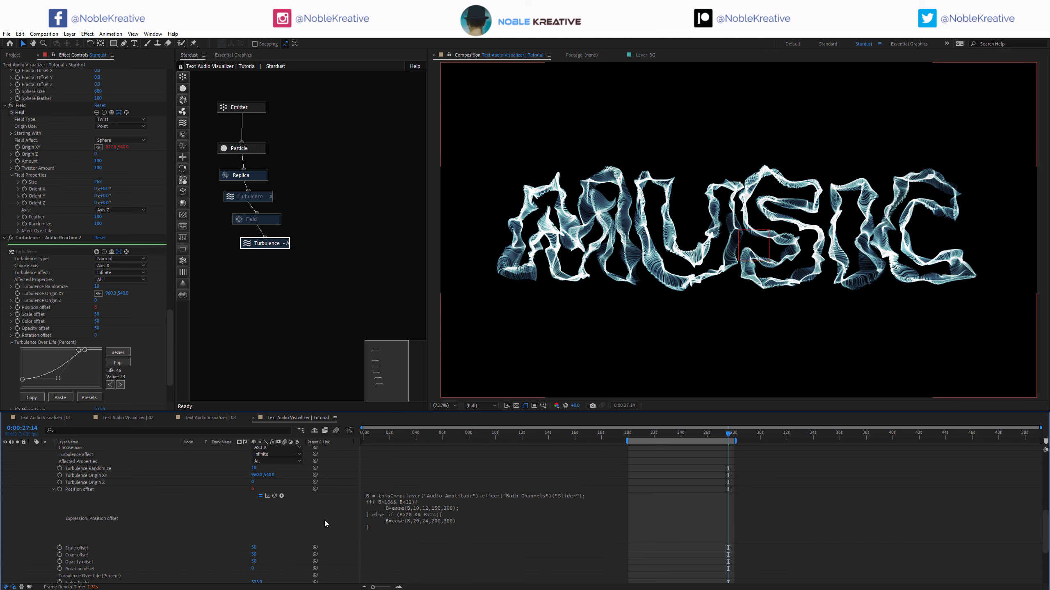
pyautogui.click(454, 519)
pyautogui.press('Escape')
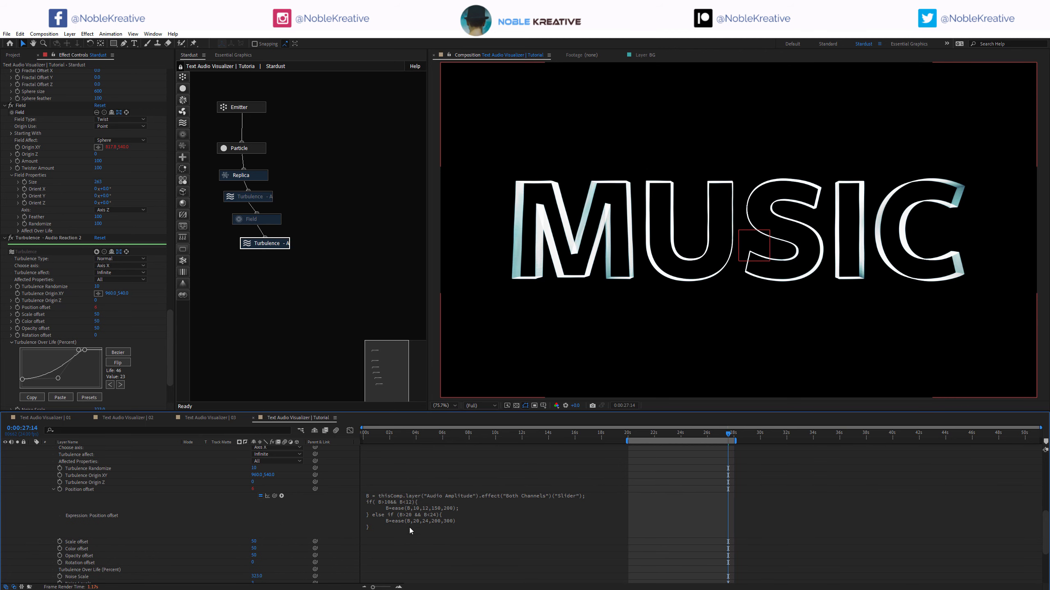
# Add a final else {B=0} branch to Audio Reaction 2's Position offset expression.
pyautogui.moveTo(573, 435); pyautogui.dragTo(608, 434)
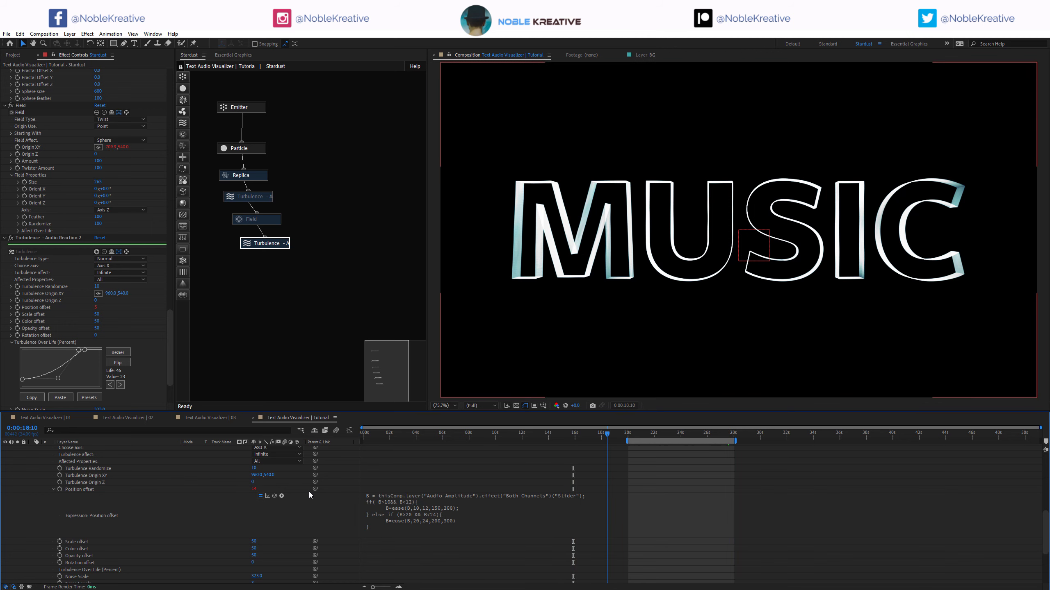
pyautogui.click(445, 525)
pyautogui.click(445, 527)
pyautogui.write('else {B=0}')
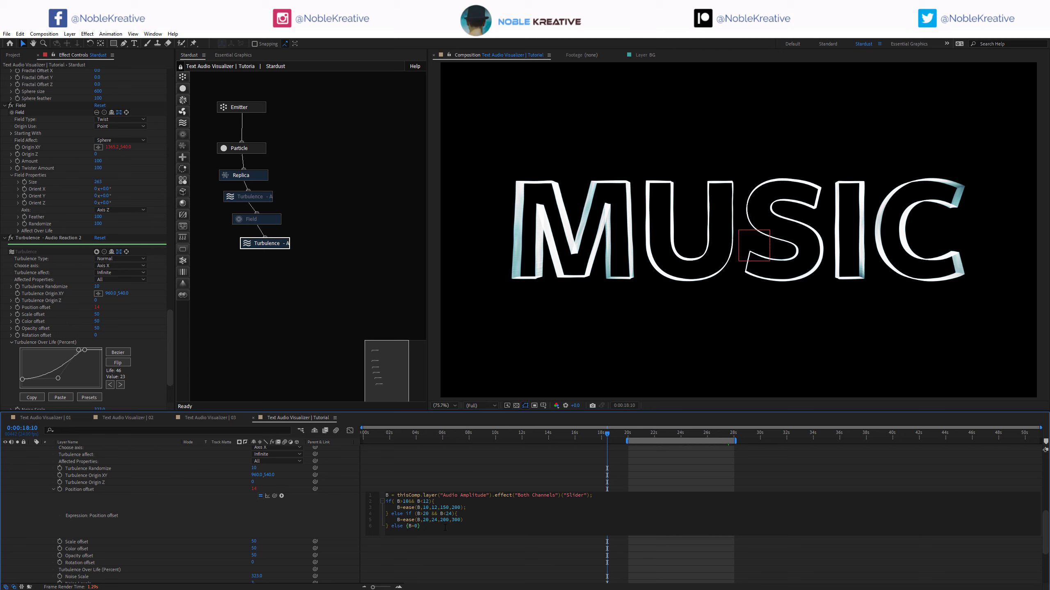
pyautogui.click(318, 510)
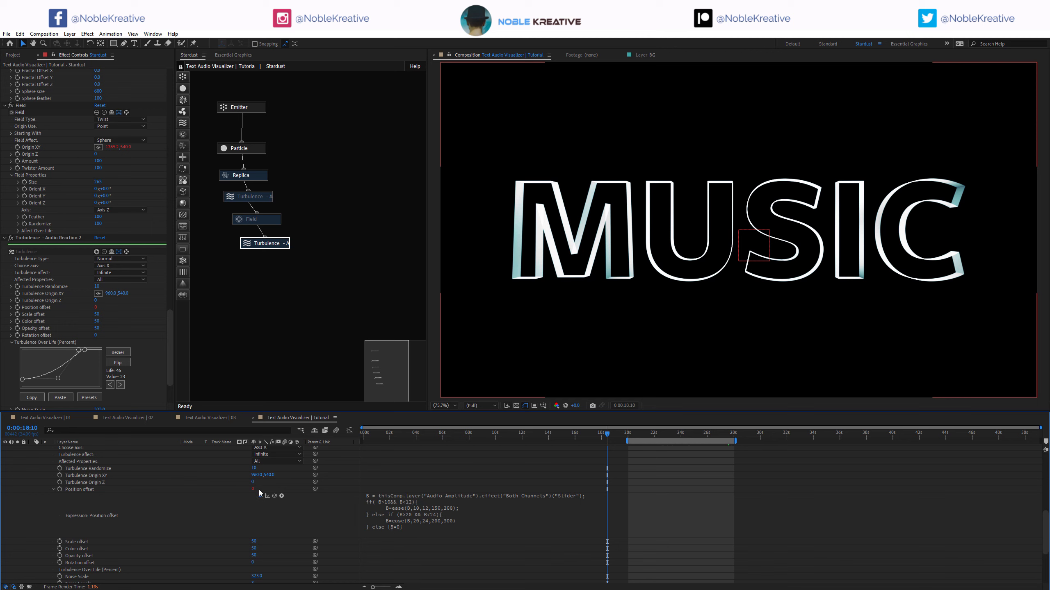
# Compare the text distortion with the Audio Amplitude Both Channels slider at several times, including 0:00:38:09 and 0:00:18:11.
pyautogui.click(670, 434)
pyautogui.moveTo(671, 434); pyautogui.dragTo(871, 438)
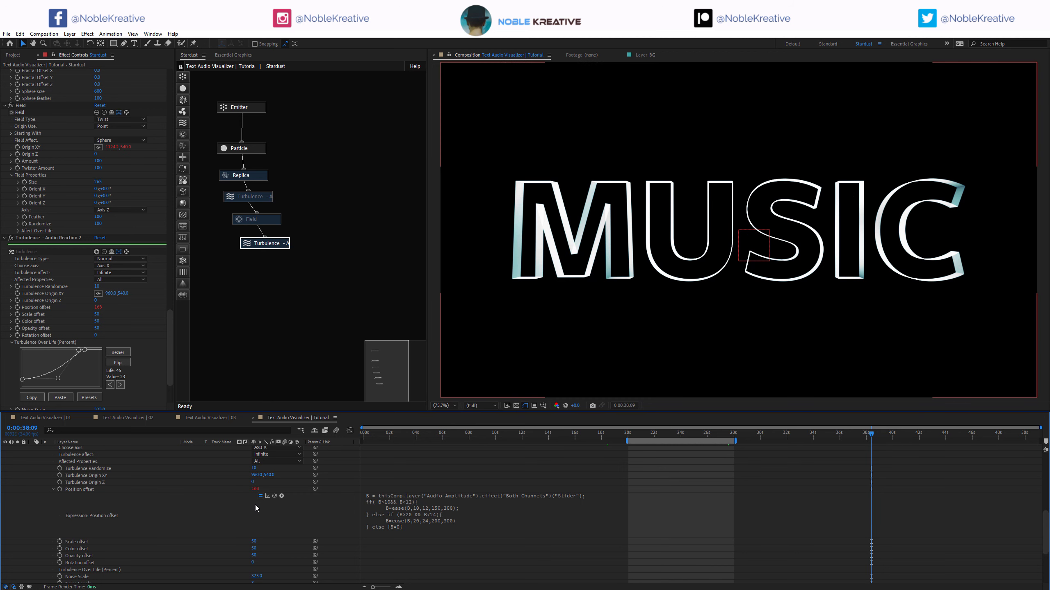
pyautogui.scroll(10, 751, 479)
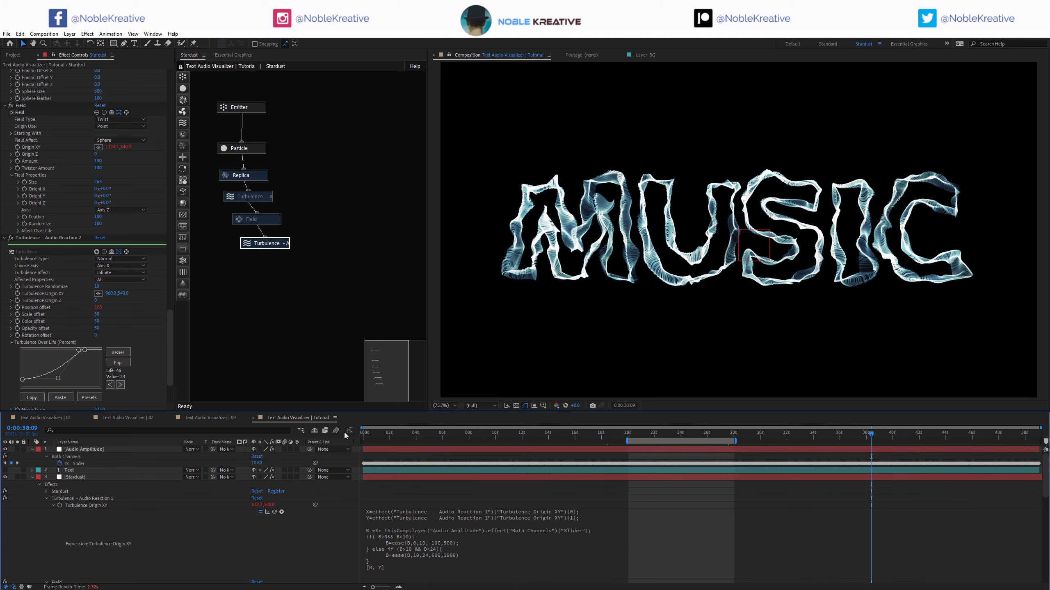
pyautogui.click(109, 462)
pyautogui.moveTo(482, 435); pyautogui.dragTo(500, 434)
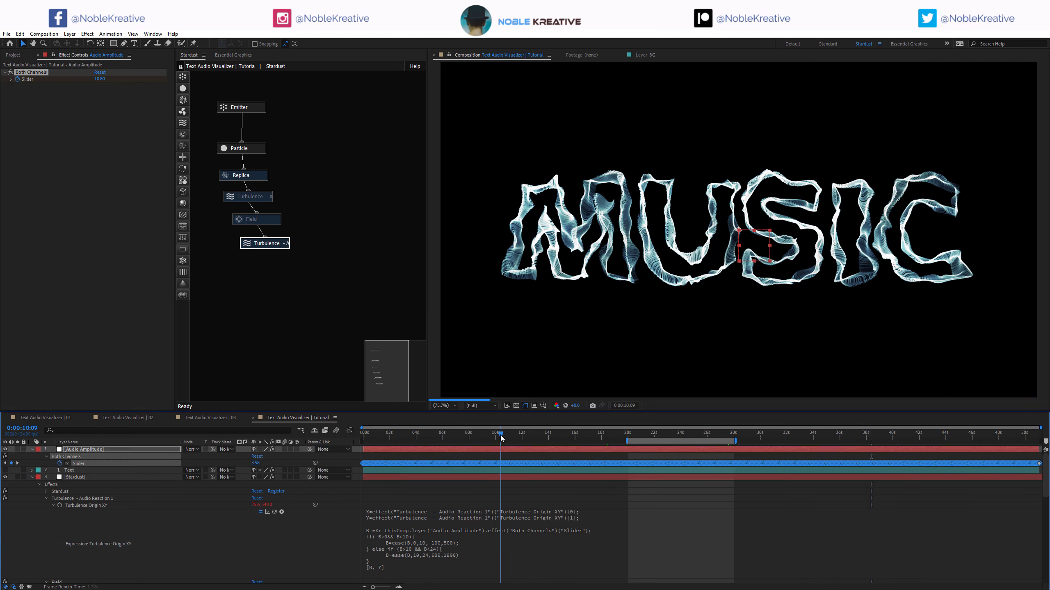
pyautogui.moveTo(579, 439); pyautogui.dragTo(607, 438)
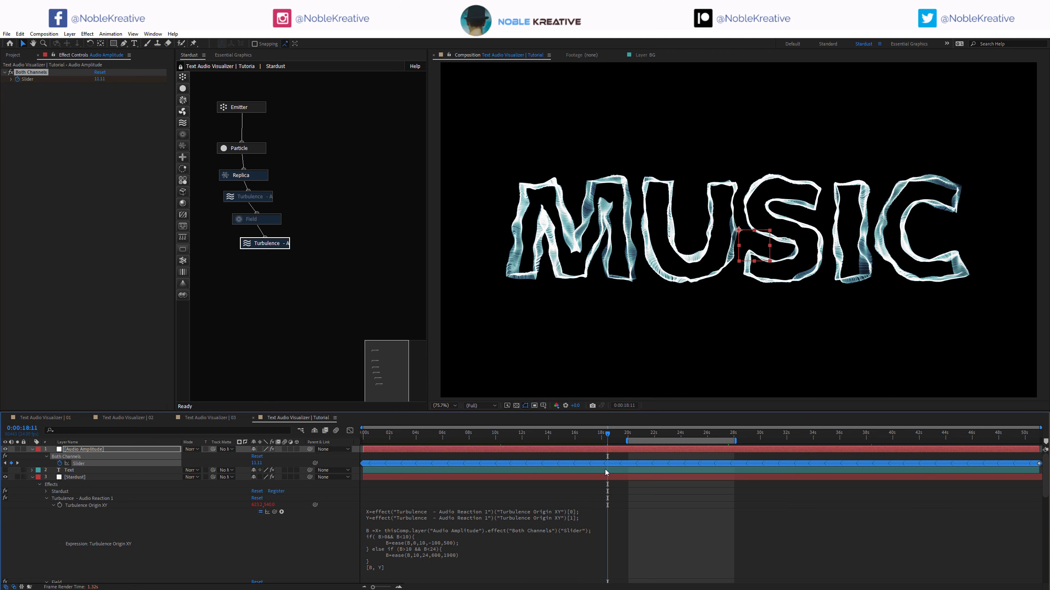
# Set the work area from 0:00:16:00 to about 0:00:21 and preview the audio reaction.
pyautogui.scroll(-5, 607, 489)
pyautogui.scroll(3, 614, 309)
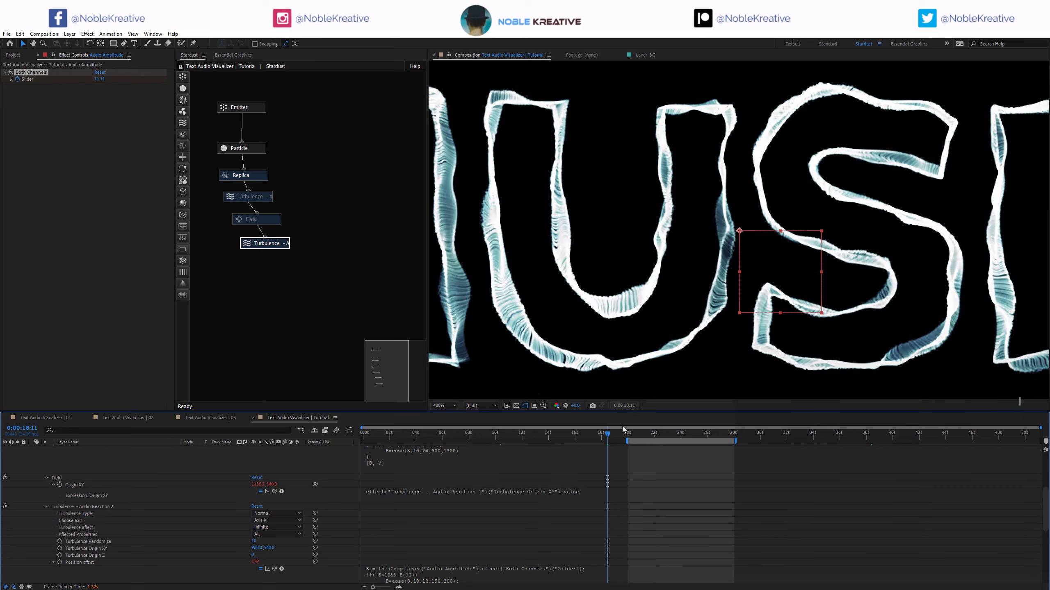
pyautogui.scroll(-3, 616, 334)
pyautogui.moveTo(733, 441); pyautogui.dragTo(645, 441)
pyautogui.press('space')
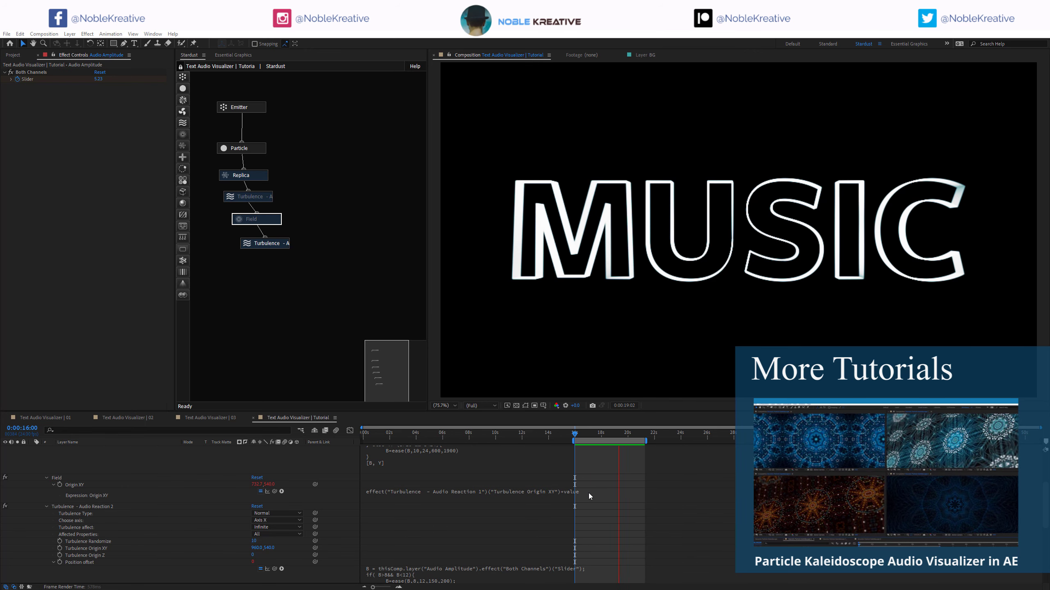
pyautogui.press('space')
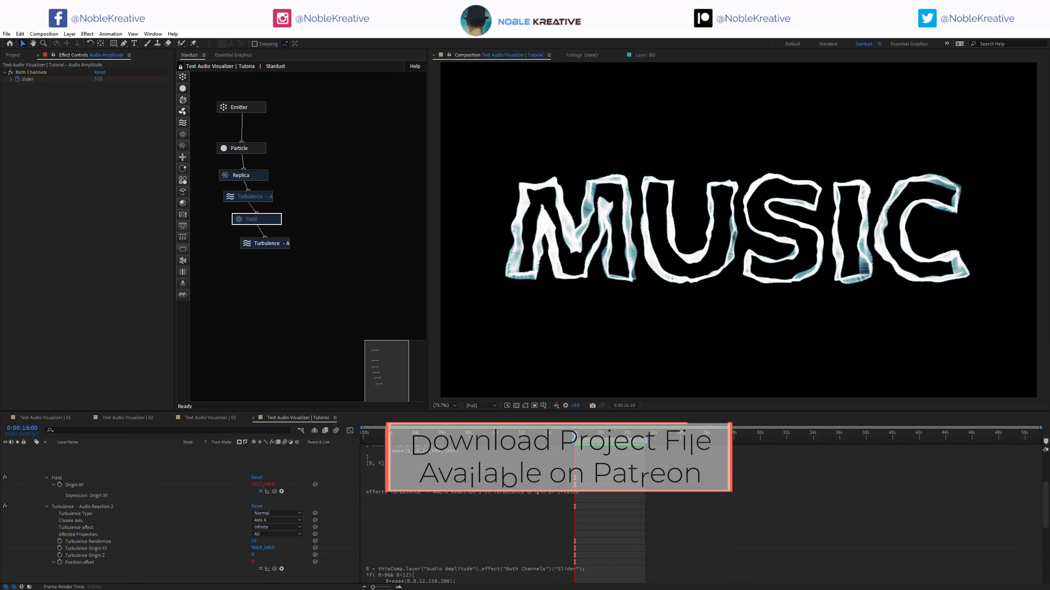
pyautogui.press('space')
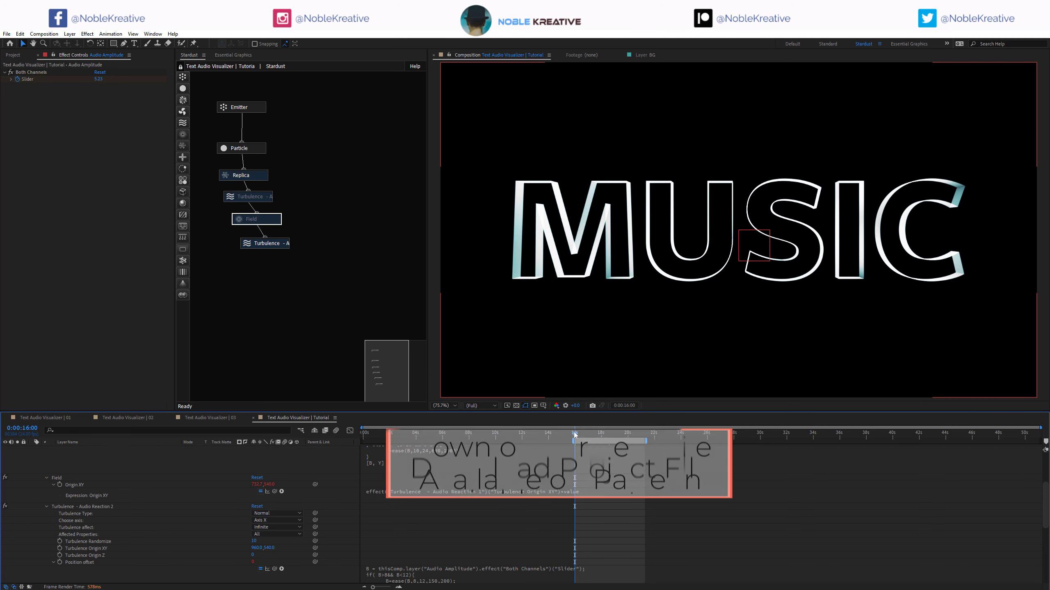
# Inspect the threshold values in Audio Reaction 2's Position offset expression.
pyautogui.scroll(-1, 566, 512)
pyautogui.scroll(-2, 462, 538)
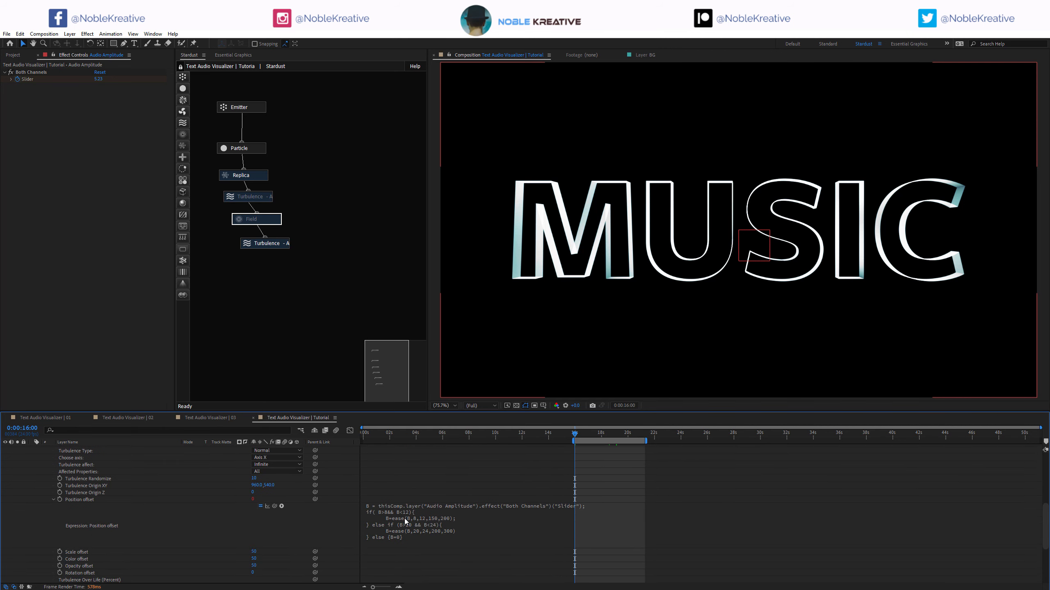
pyautogui.click(435, 522)
pyautogui.click(434, 518)
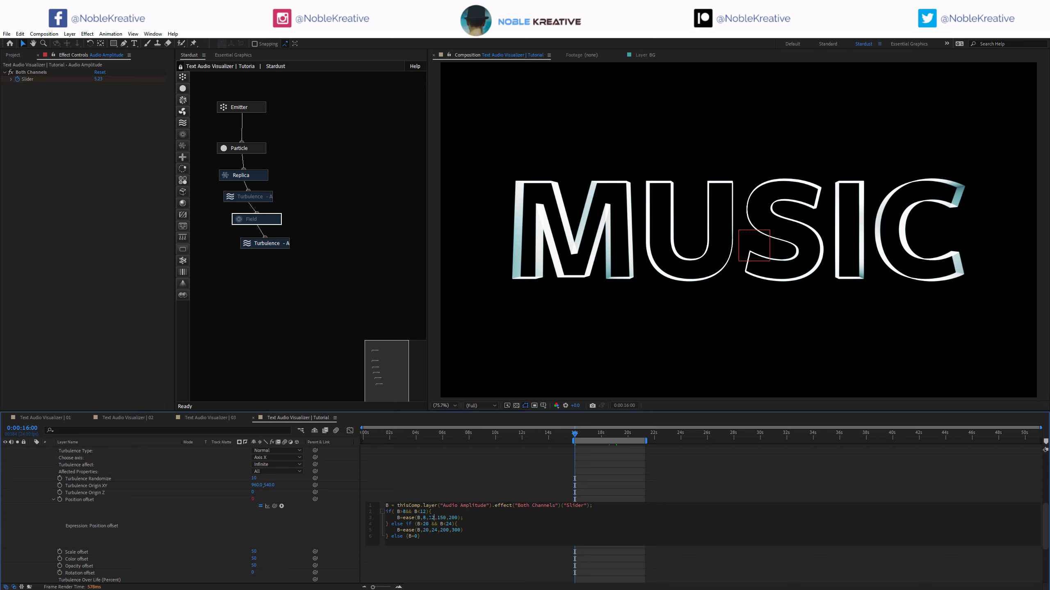
pyautogui.click(349, 515)
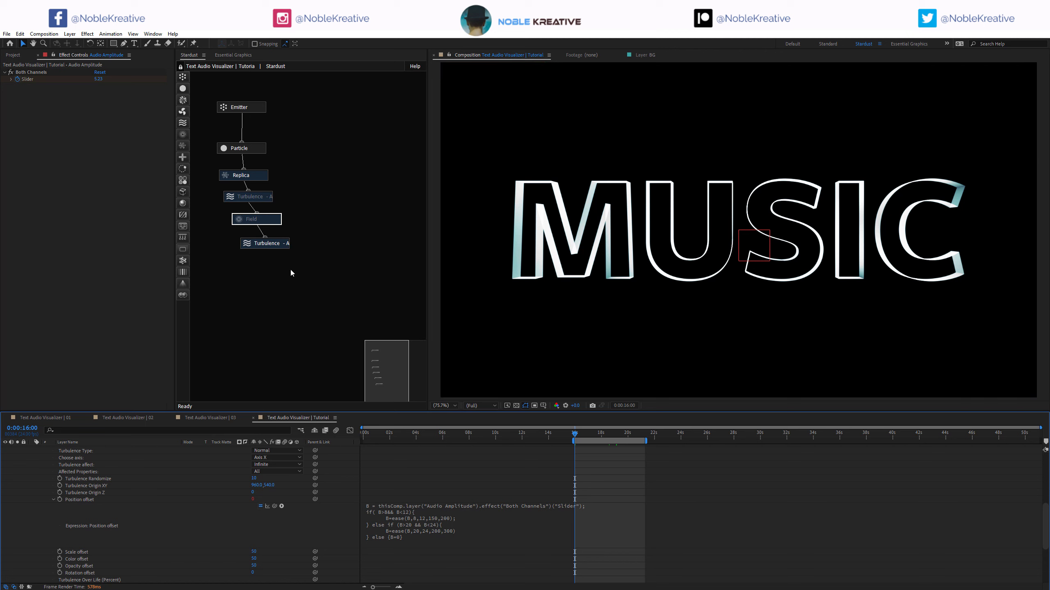
# Set Audio Reaction 2's Turbulence Type to Axis and check the result at 0:00:18:06.
pyautogui.click(271, 243)
pyautogui.scroll(-4, 44, 310)
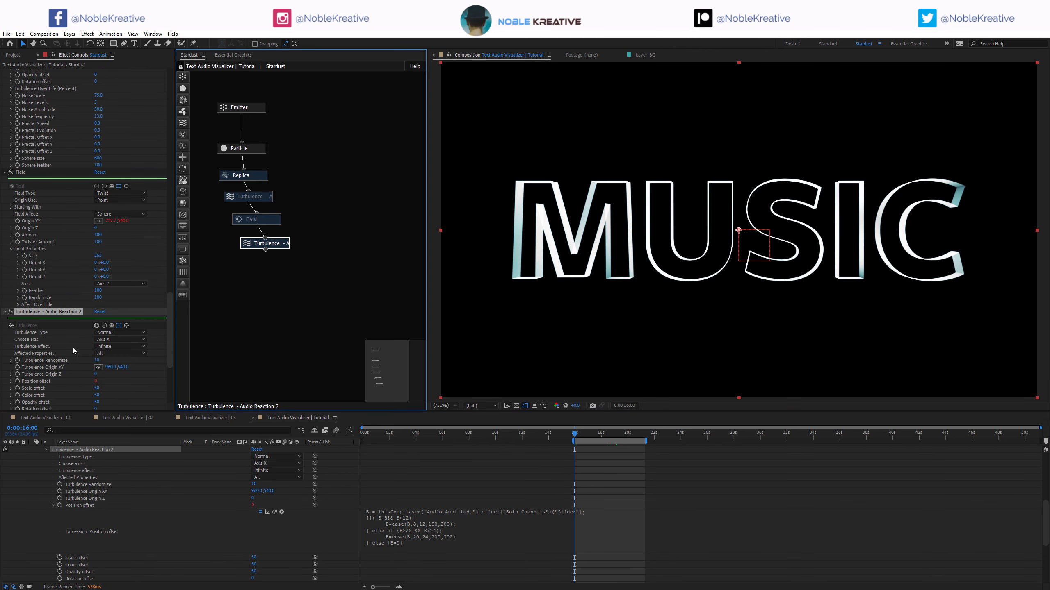
pyautogui.click(120, 333)
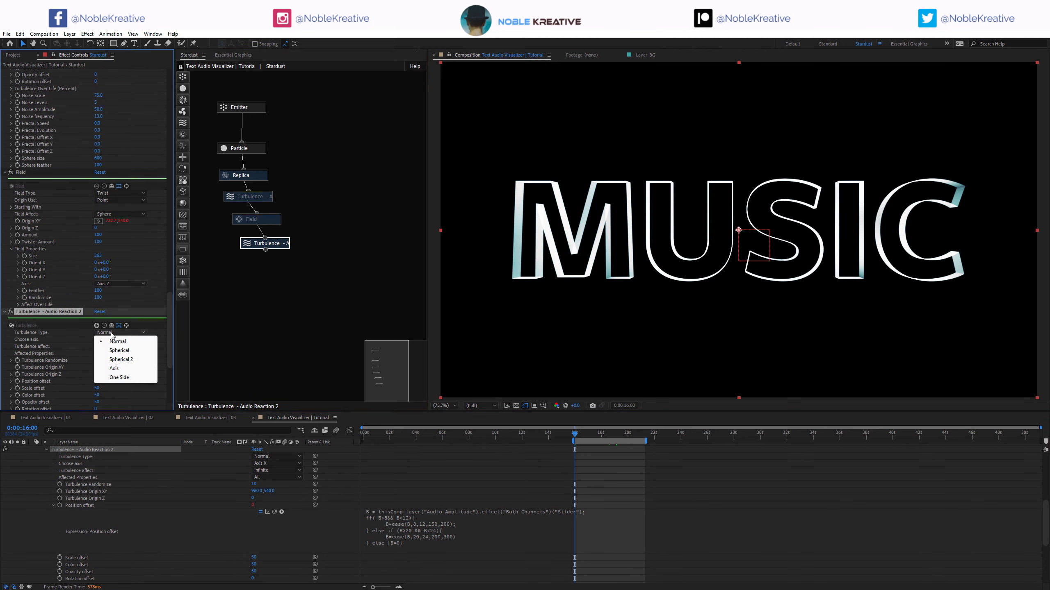
pyautogui.click(123, 368)
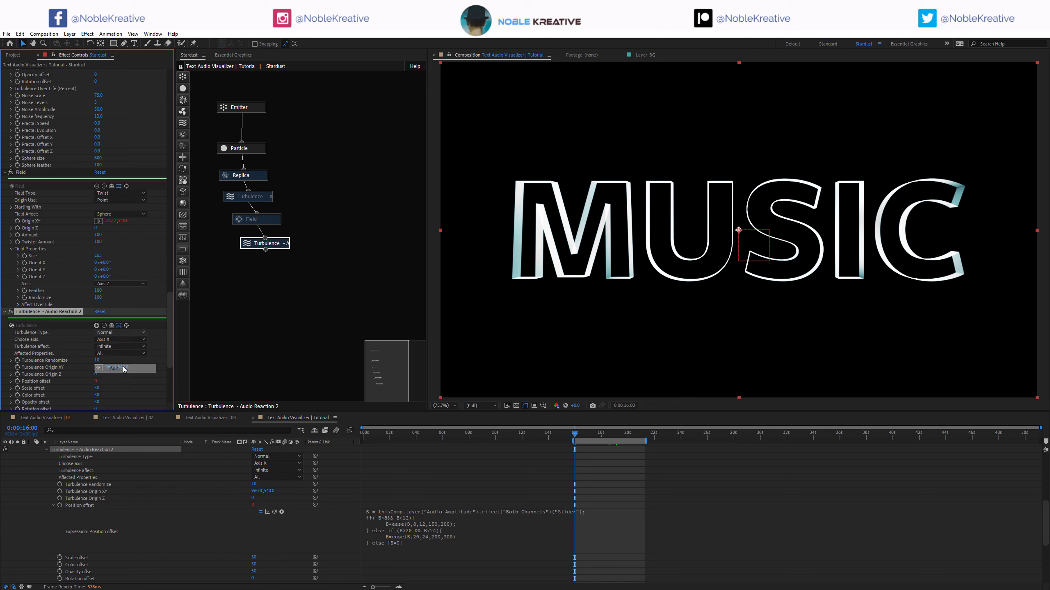
pyautogui.click(605, 435)
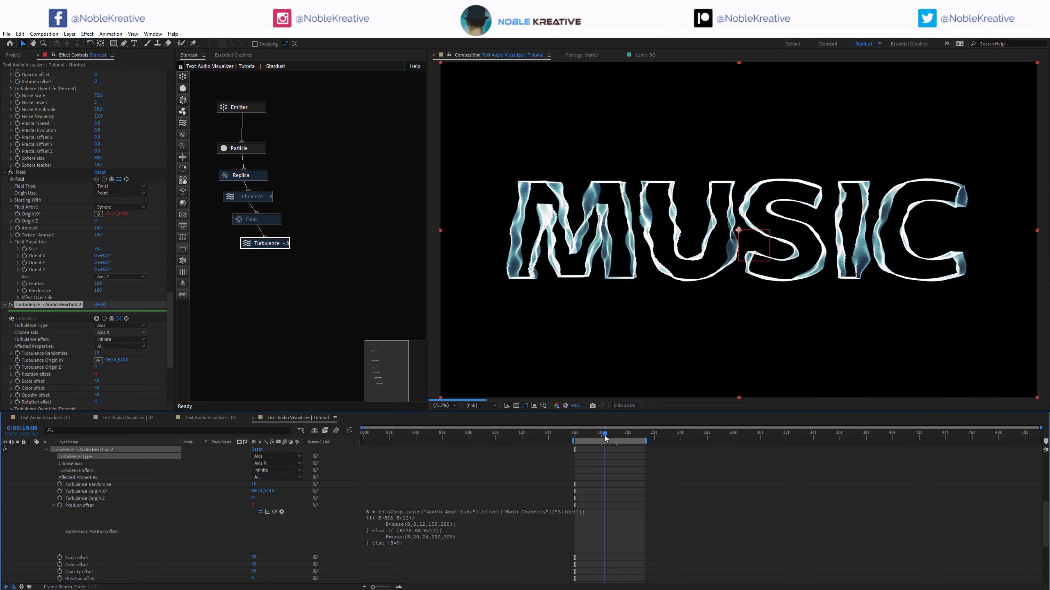
# Reveal the keyframed slider of the Audio Amplitude layer and move the current time to 0:00:18:00 to examine the distortion.
pyautogui.click(116, 333)
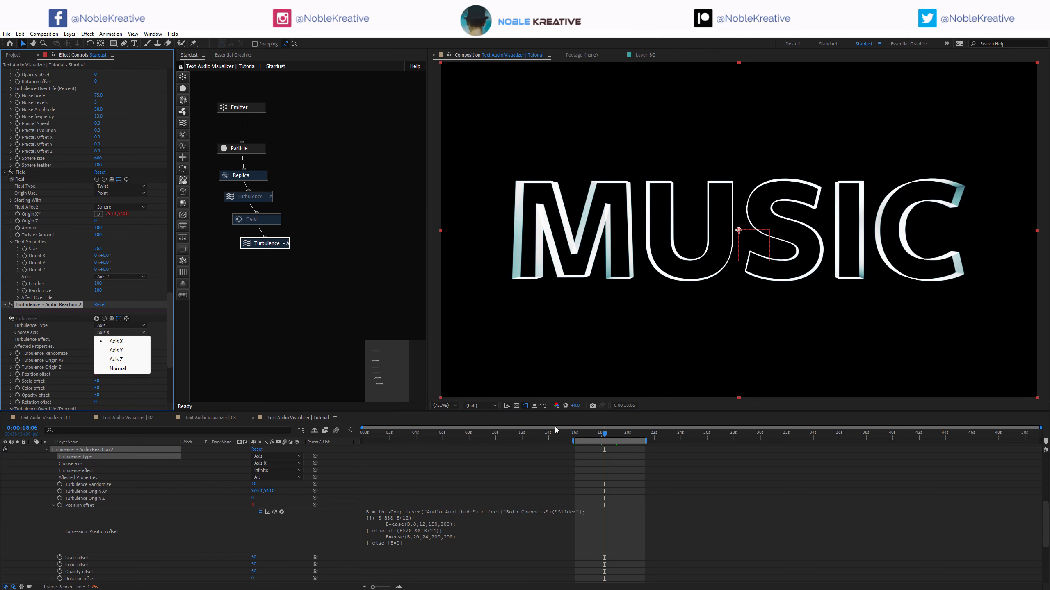
pyautogui.moveTo(605, 435)
pyautogui.mouseDown()
pyautogui.moveTo(618, 437)
pyautogui.moveTo(602, 434)
pyautogui.mouseUp()
pyautogui.press('e')
pyautogui.press('e')
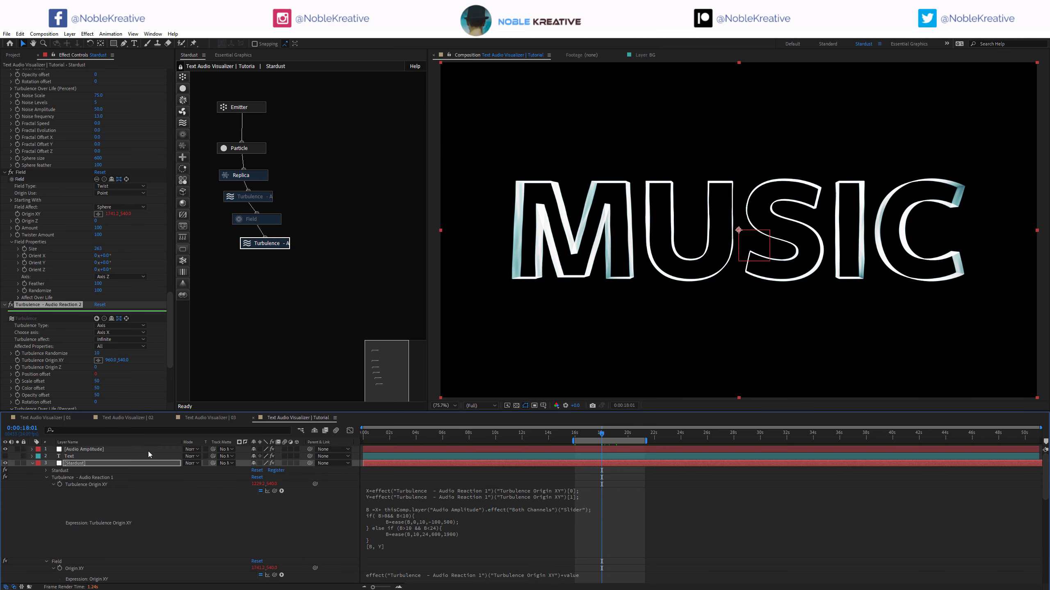
pyautogui.click(142, 450)
pyautogui.press('u')
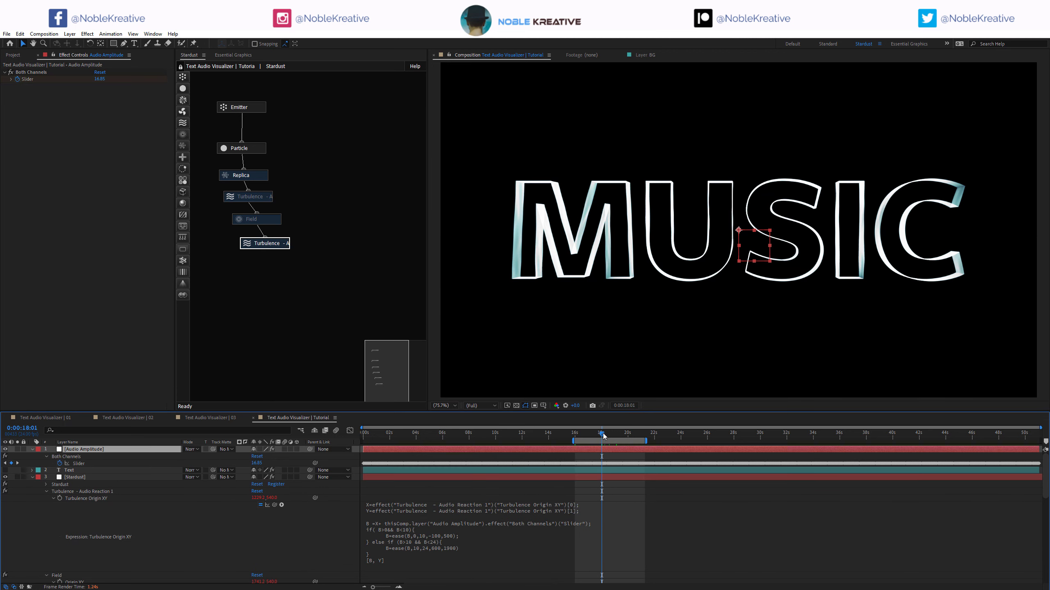
pyautogui.moveTo(603, 434); pyautogui.dragTo(601, 434)
pyautogui.press('pagedown')
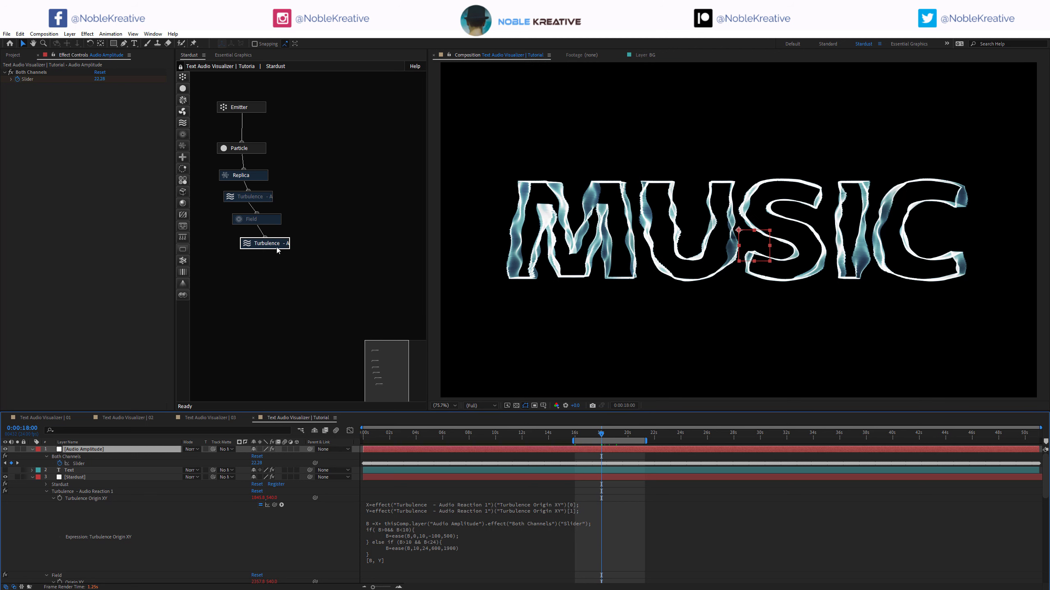
# Try Axis Y and Axis Z as Audio Reaction 2's Choose axis option, and settle on Axis Y.
pyautogui.click(277, 248)
pyautogui.scroll(-5, 61, 314)
pyautogui.click(104, 302)
pyautogui.click(115, 309)
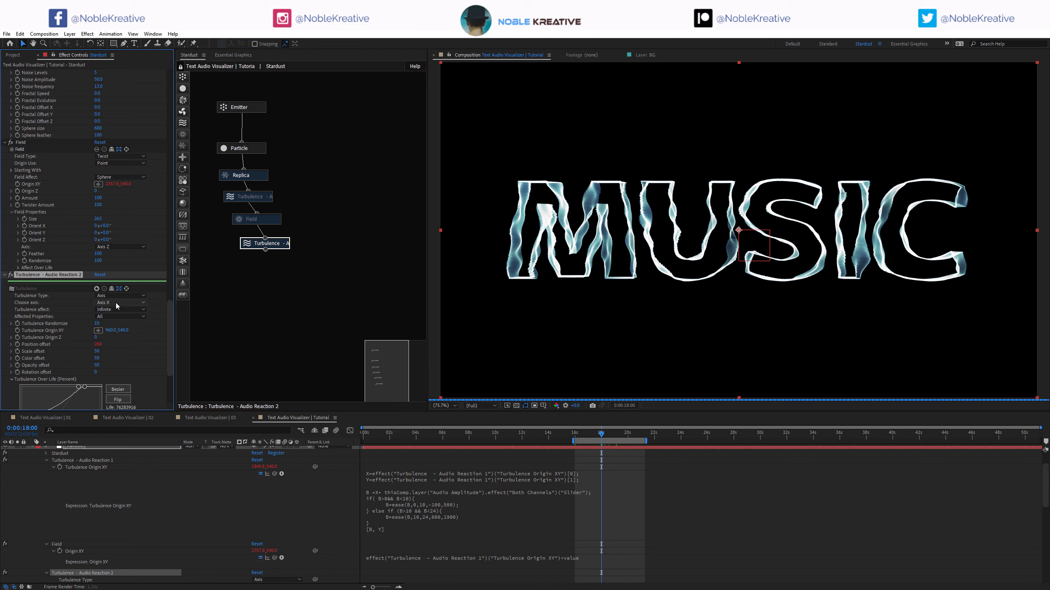
pyautogui.click(116, 302)
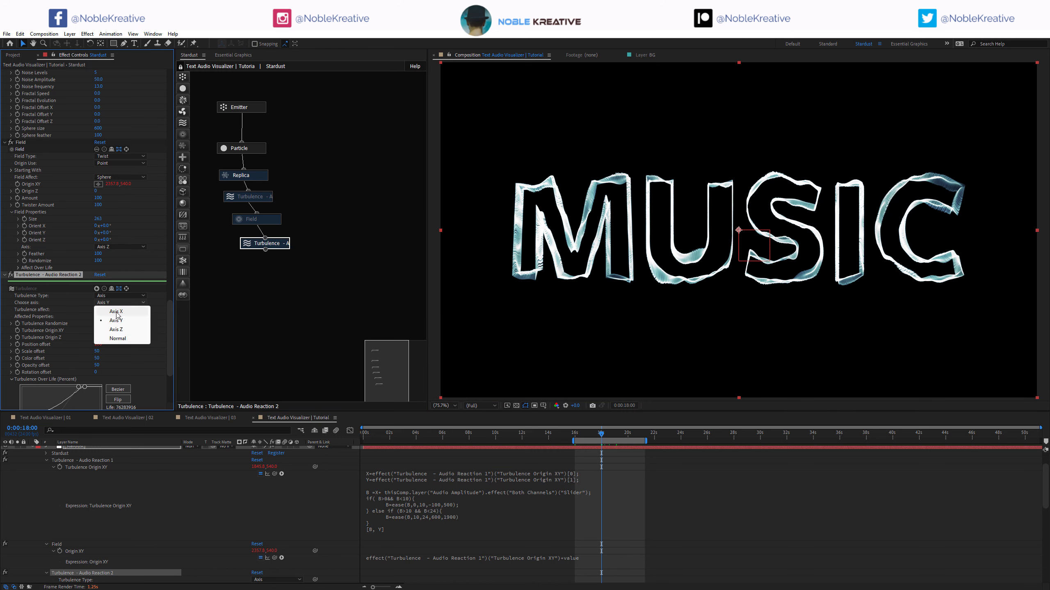
pyautogui.click(115, 330)
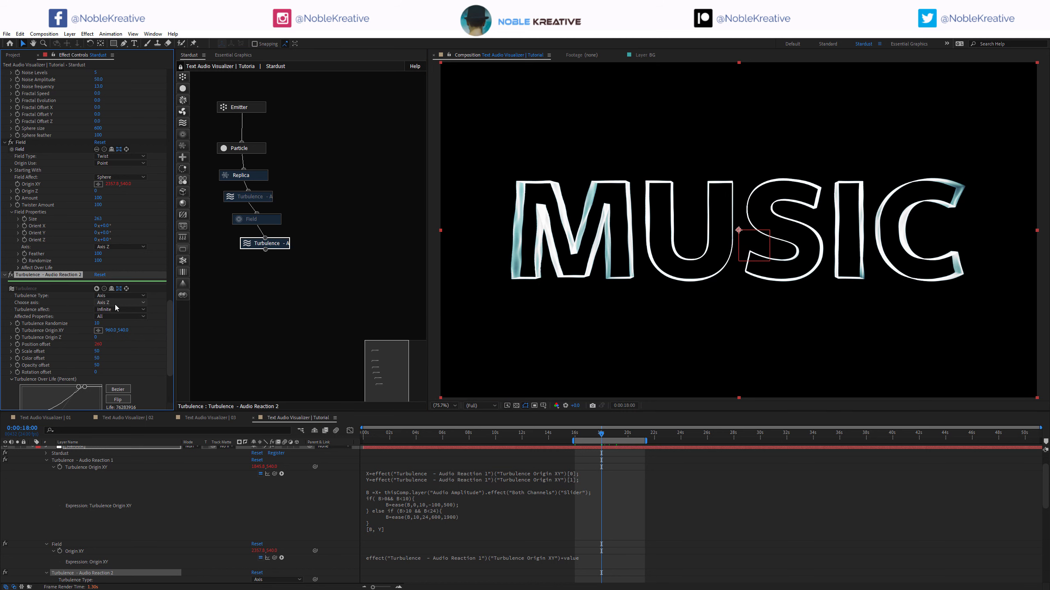
pyautogui.click(116, 305)
pyautogui.click(119, 323)
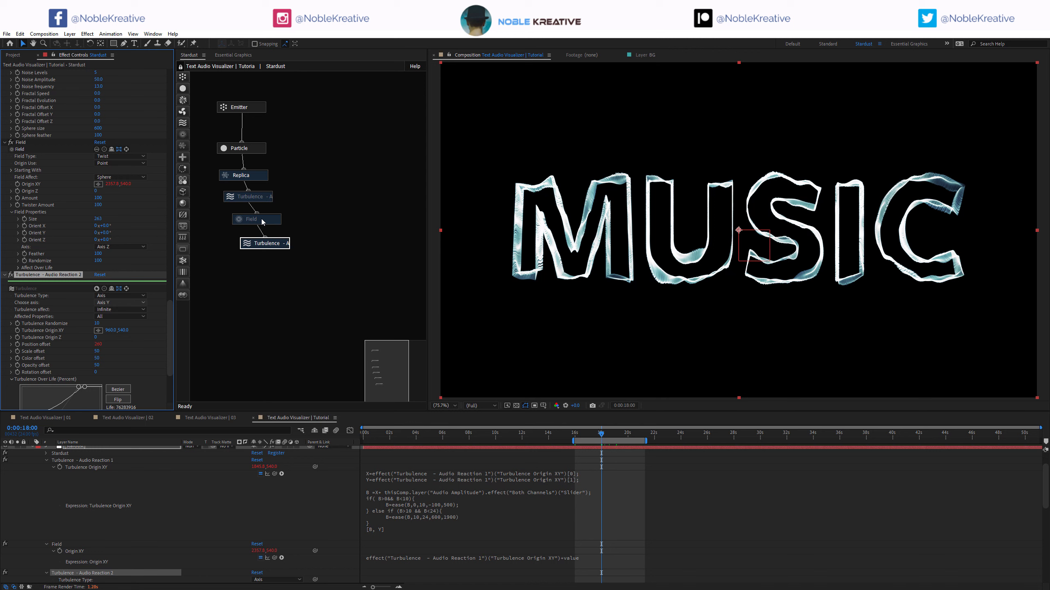
# Enable the Turbulence Audio Reaction 1 and Field nodes together in the Stardust node graph.
pyautogui.moveTo(300, 221); pyautogui.dragTo(253, 197)
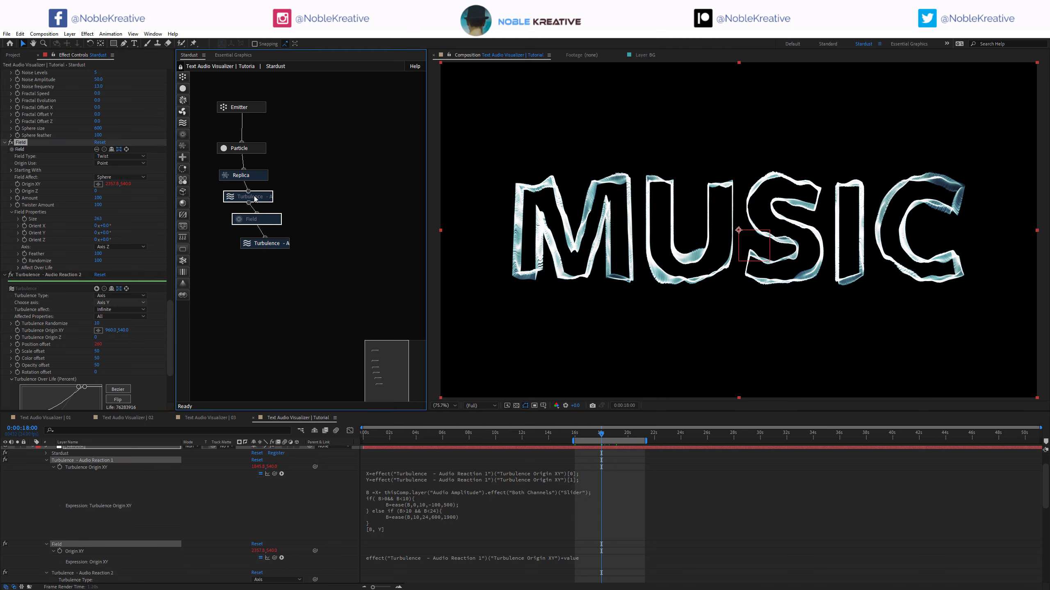
pyautogui.rightClick(252, 196)
pyautogui.click(274, 180)
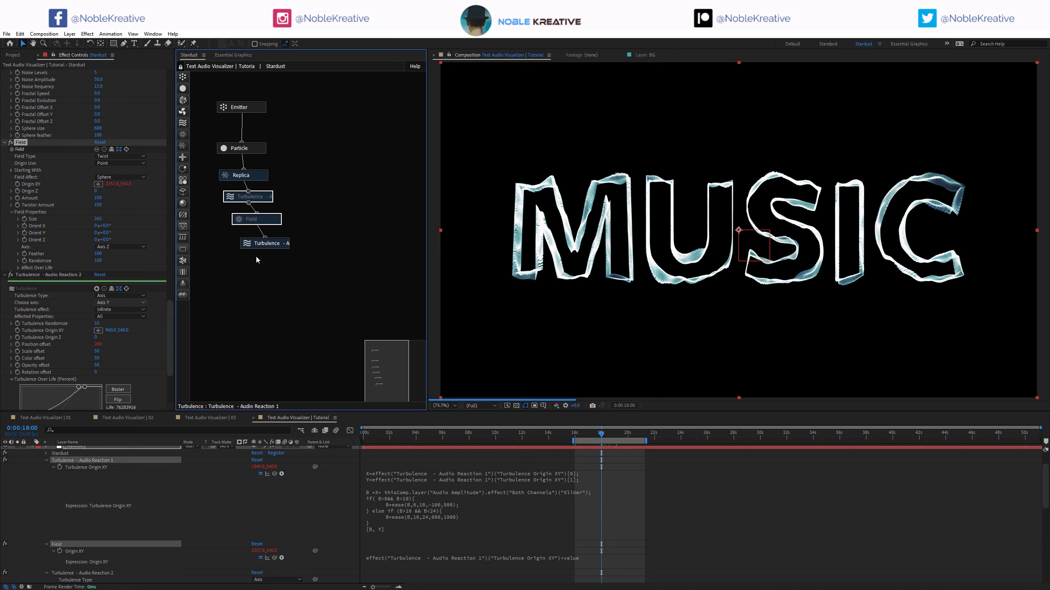
pyautogui.click(345, 295)
# Disable and re-enable the Audio Reaction 2 node to compare its effect, and check the combined result at 0:00:16:21.
pyautogui.rightClick(275, 244)
pyautogui.click(301, 230)
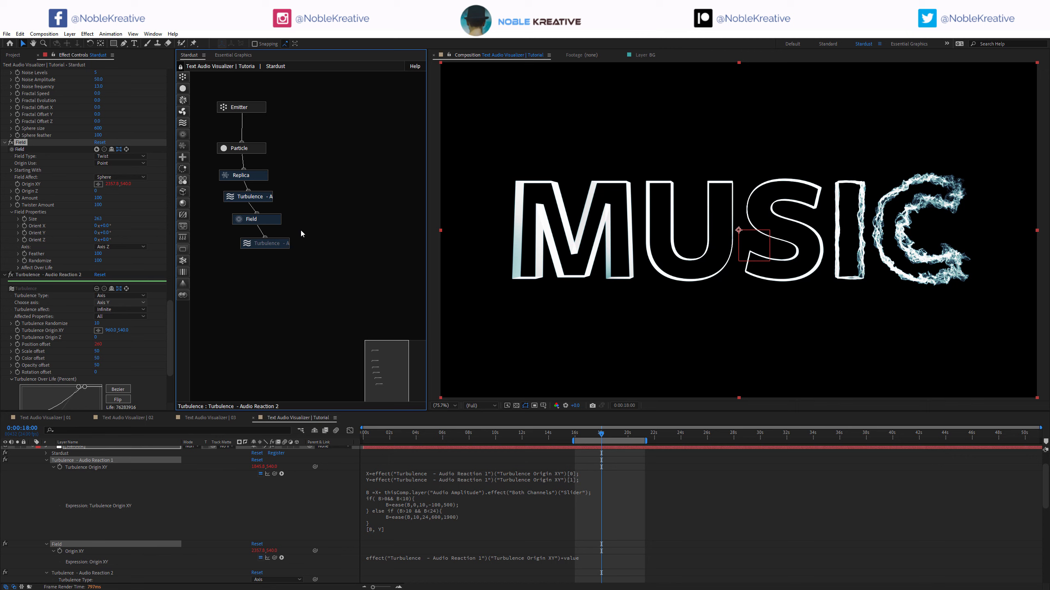
pyautogui.rightClick(274, 245)
pyautogui.click(295, 234)
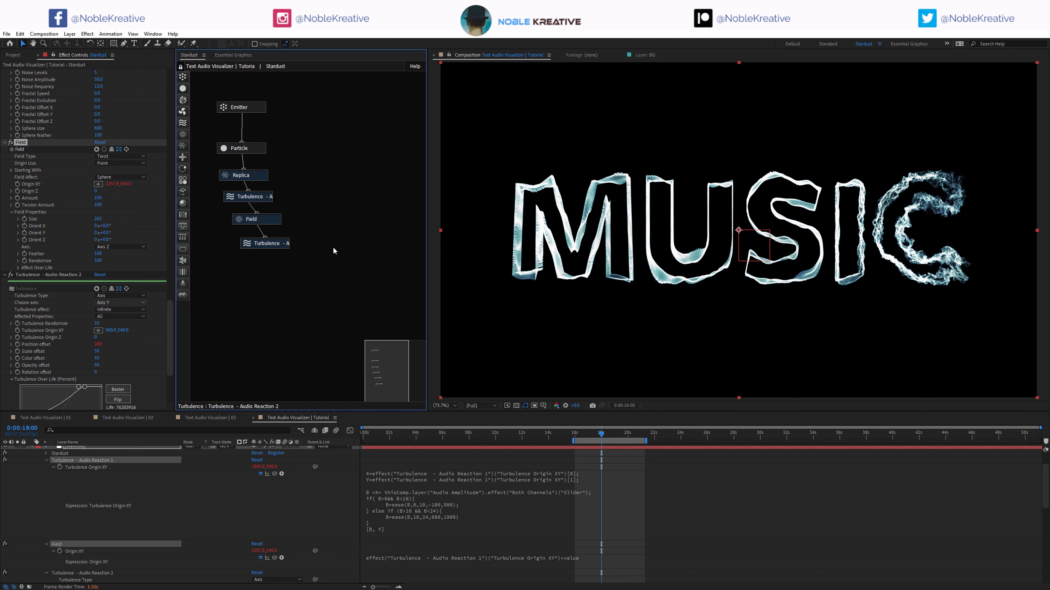
pyautogui.click(587, 434)
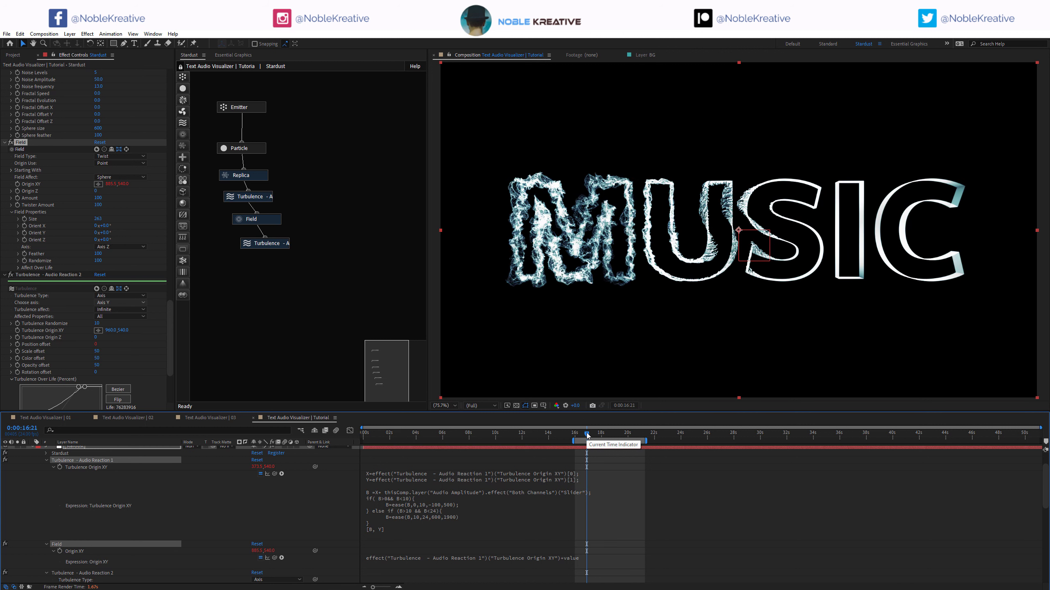
pyautogui.click(263, 244)
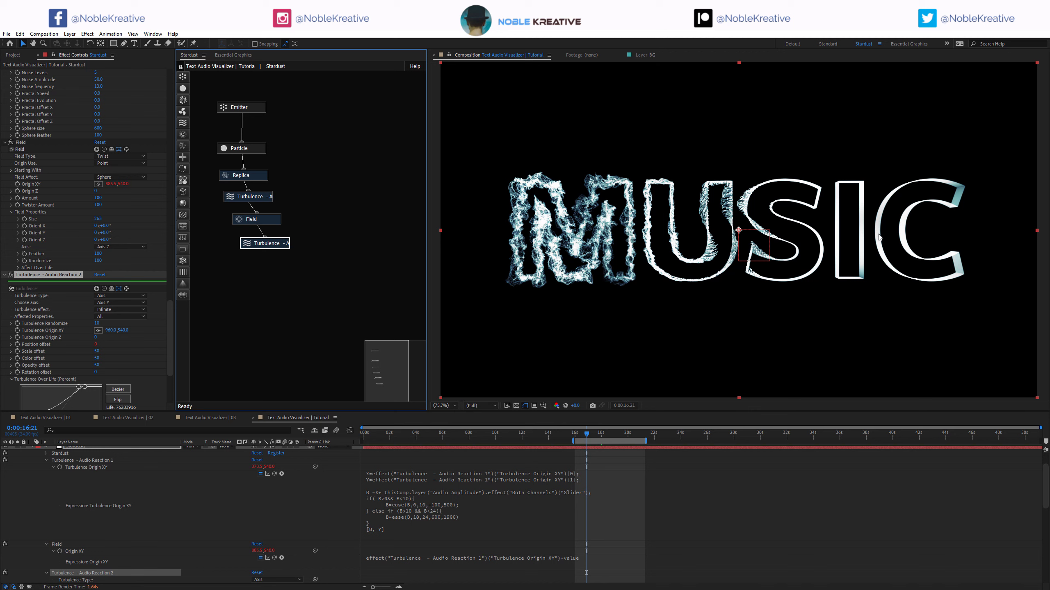
# Add a Turbulence node below Turbulence - Audio Reaction 2 in the node graph and rename it Turbulence - Fading.
pyautogui.moveTo(182, 122); pyautogui.dragTo(269, 273)
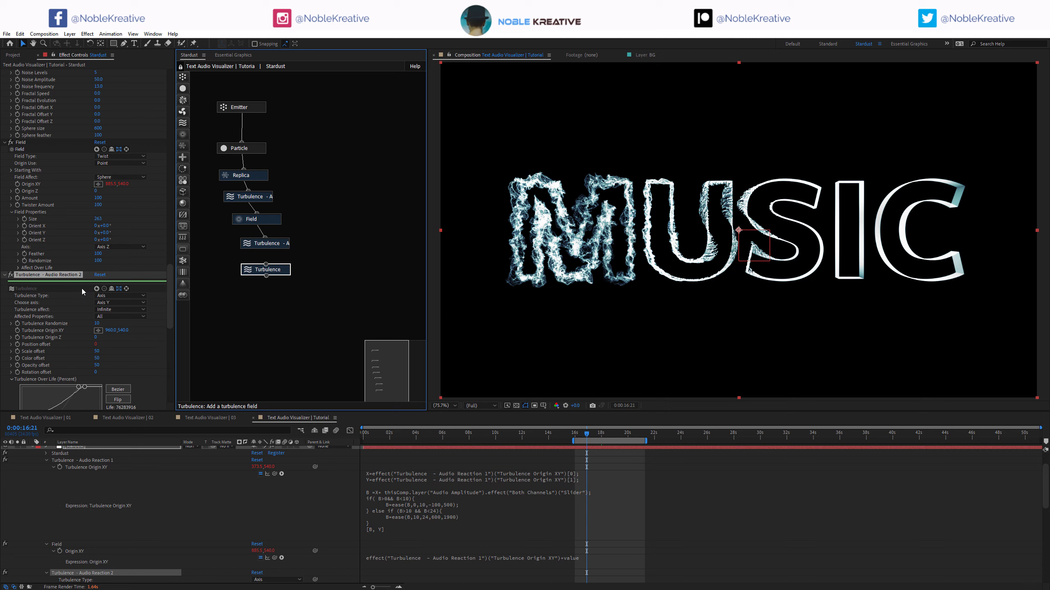
pyautogui.scroll(-8, 45, 331)
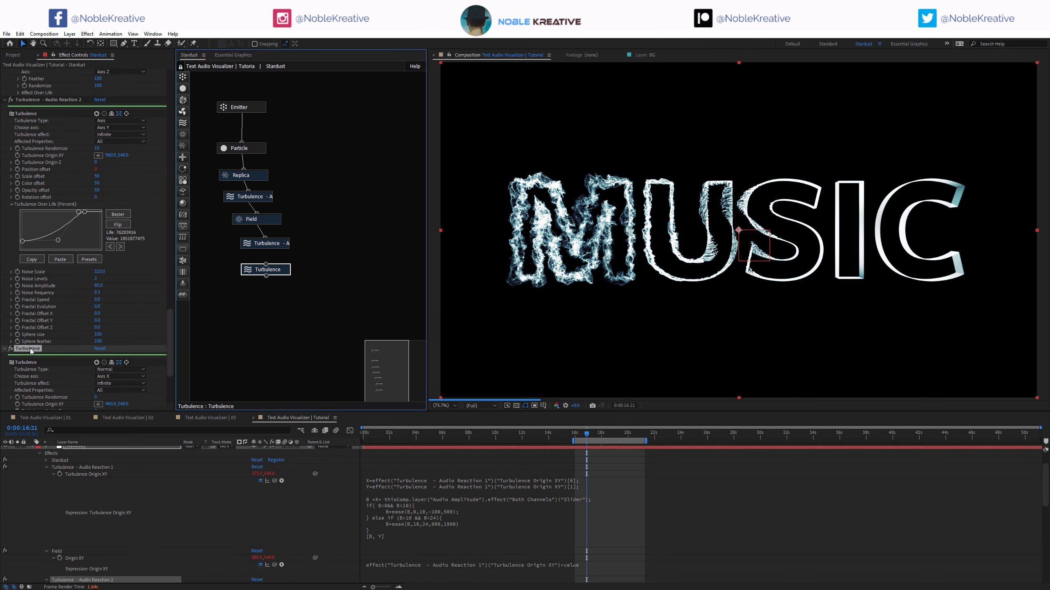
pyautogui.click(47, 351)
pyautogui.press('Return')
pyautogui.write('Turbulence - Audio')
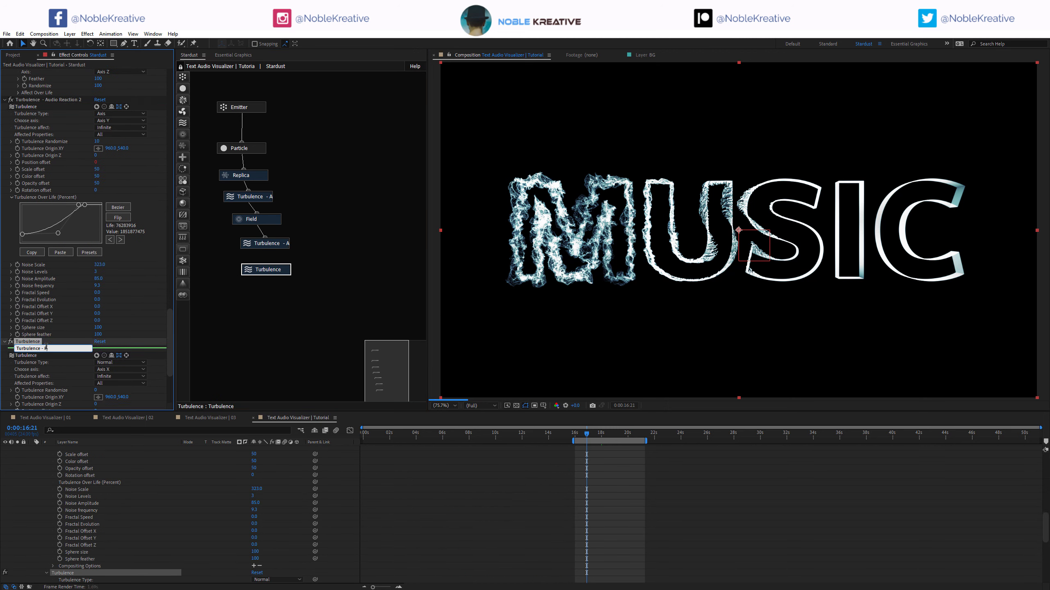
pyautogui.press('Return')
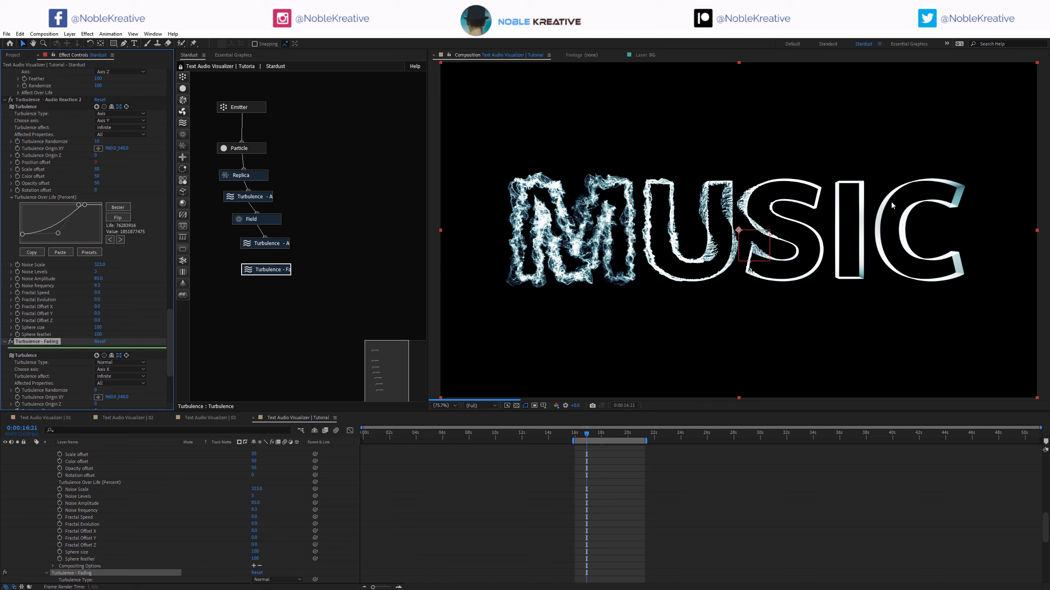
# Set the Turbulence - Fading effect's Position offset to 5 and its Fractal Speed to 2.5.
pyautogui.click(204, 295)
pyautogui.scroll(-4, 27, 317)
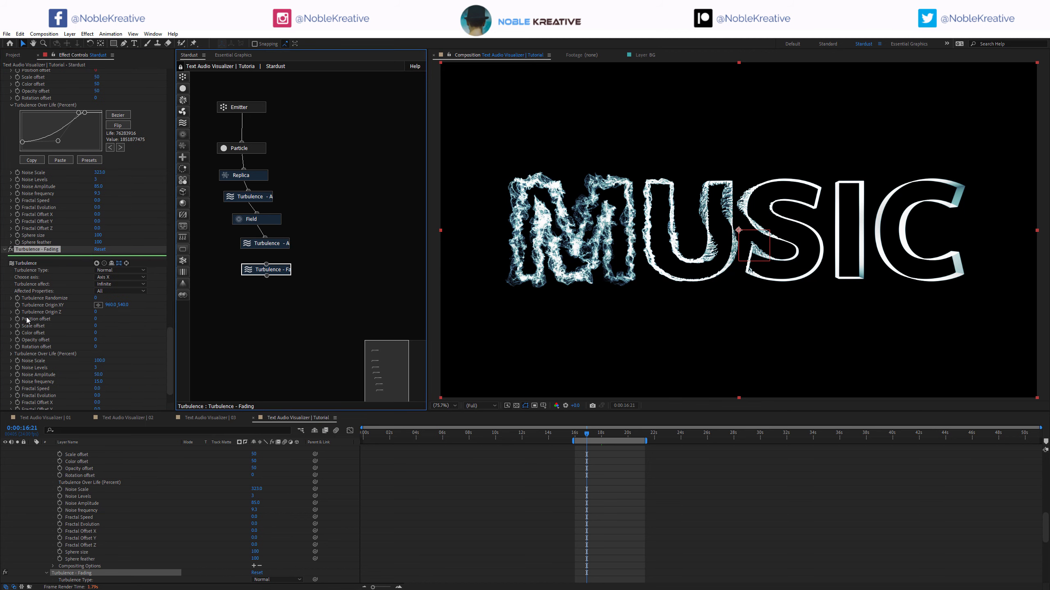
pyautogui.click(95, 318)
pyautogui.write('5')
pyautogui.press('Return')
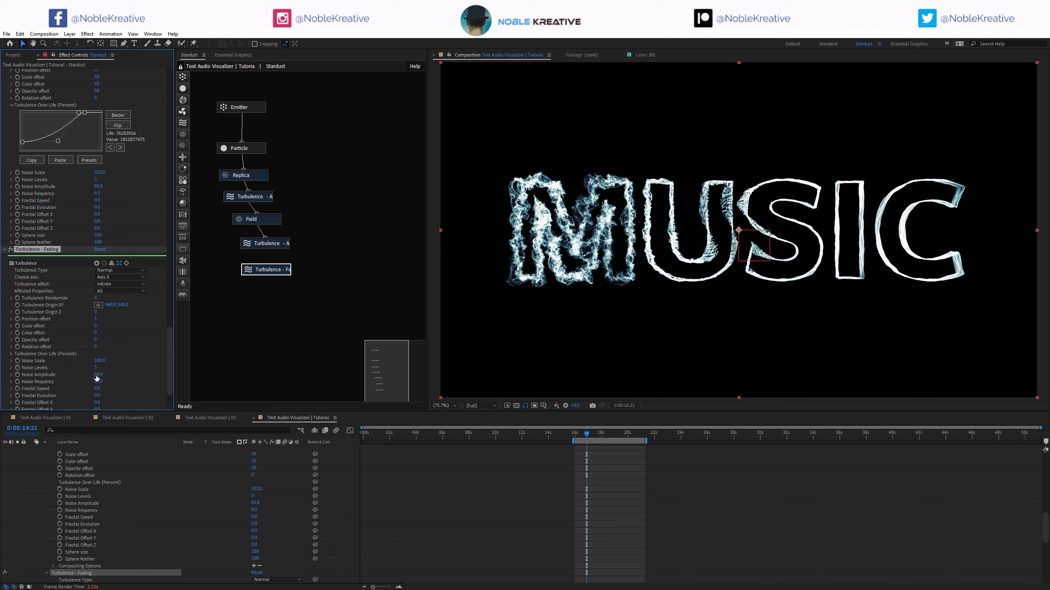
pyautogui.click(98, 388)
pyautogui.press('Return')
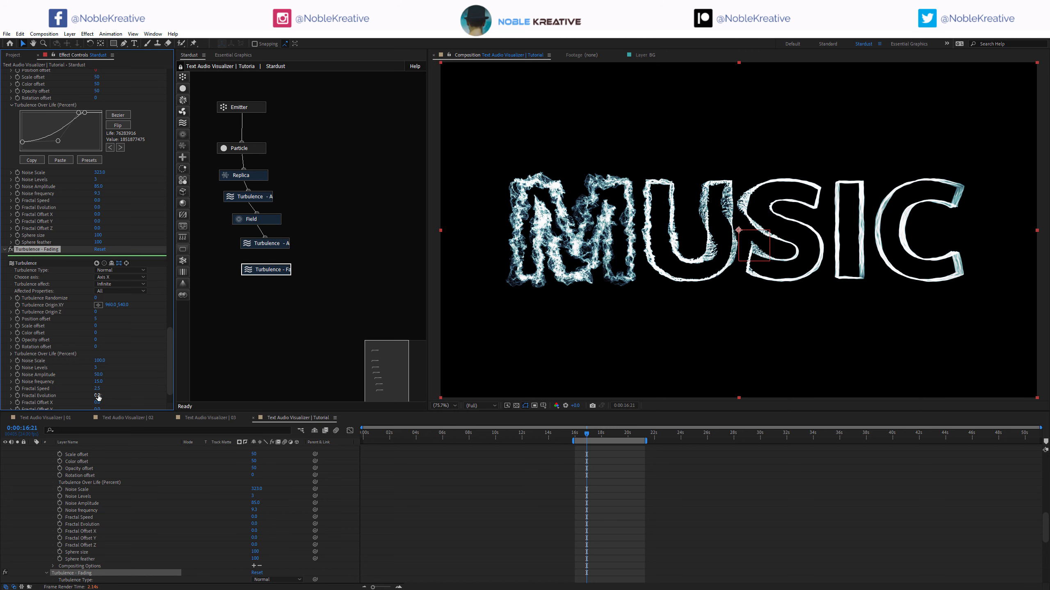
# Add an expression to Turbulence - Fading's Fractal Evolution that links it to the Audio Amplitude layer's Both Channels slider.
pyautogui.click(98, 396)
pyautogui.press('e')
pyautogui.press('e')
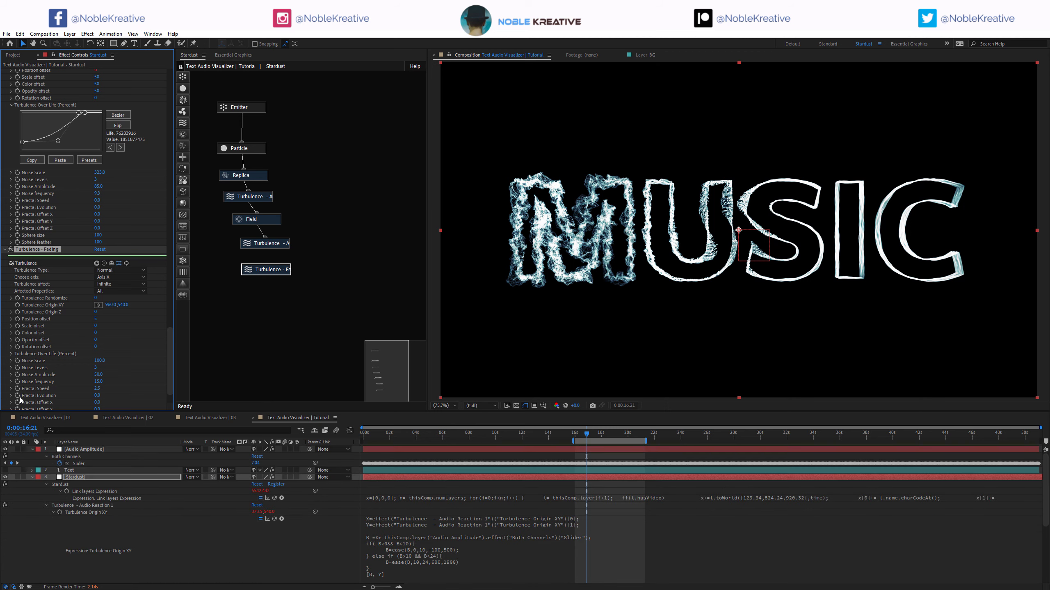
pyautogui.keyDown('alt'); pyautogui.click(18, 396); pyautogui.keyUp('alt')
pyautogui.moveTo(315, 573); pyautogui.dragTo(86, 451)
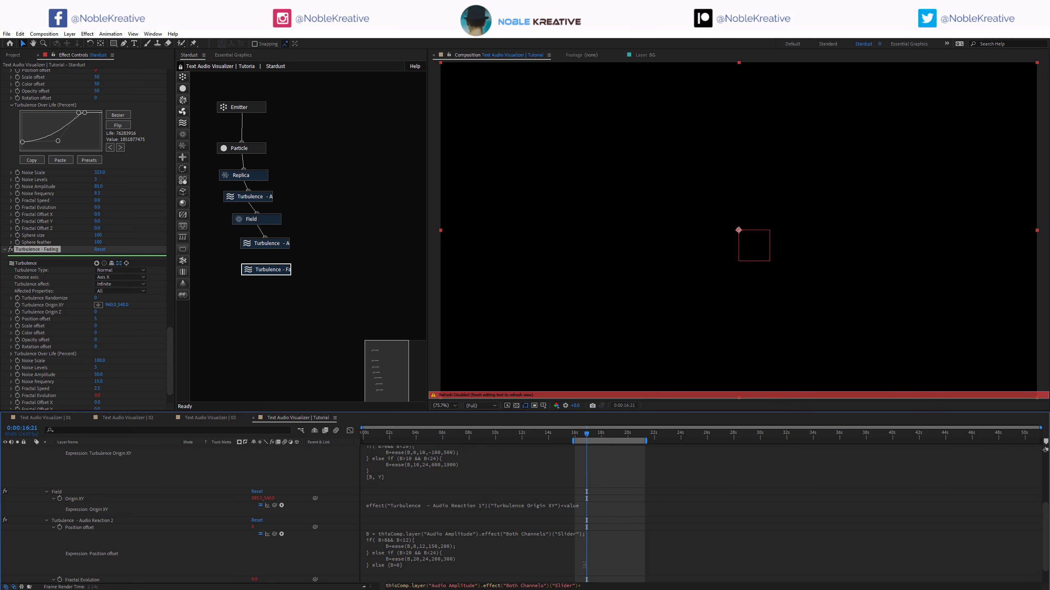
pyautogui.click(583, 503)
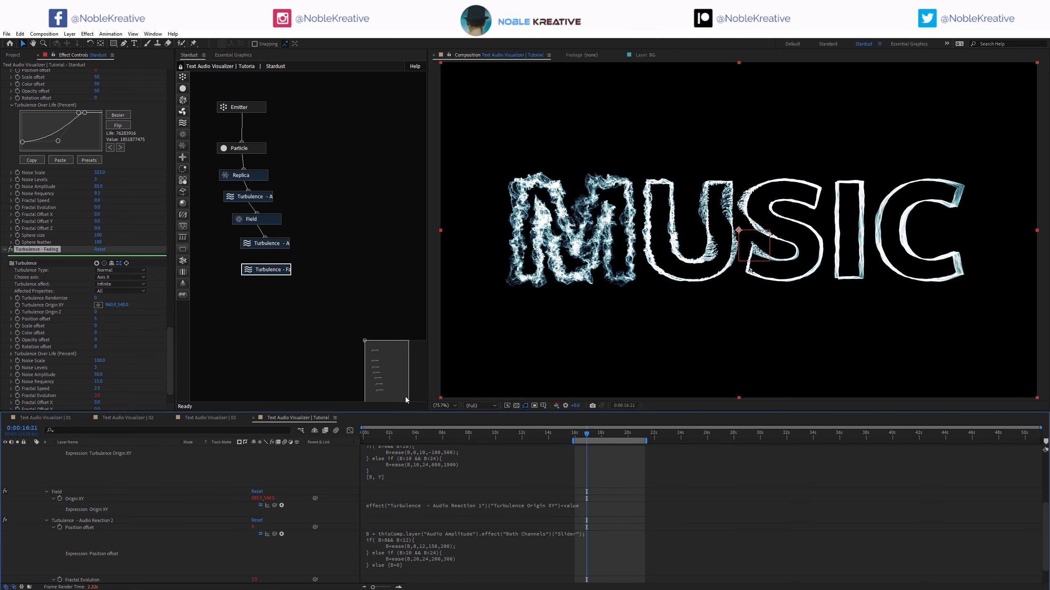
# Disable both Audio Reaction turbulences and the Field node, and examine the fading effect alone at 0:00:17:20, 0:00:20:05 and 0:00:18:10.
pyautogui.moveTo(320, 248); pyautogui.dragTo(265, 200)
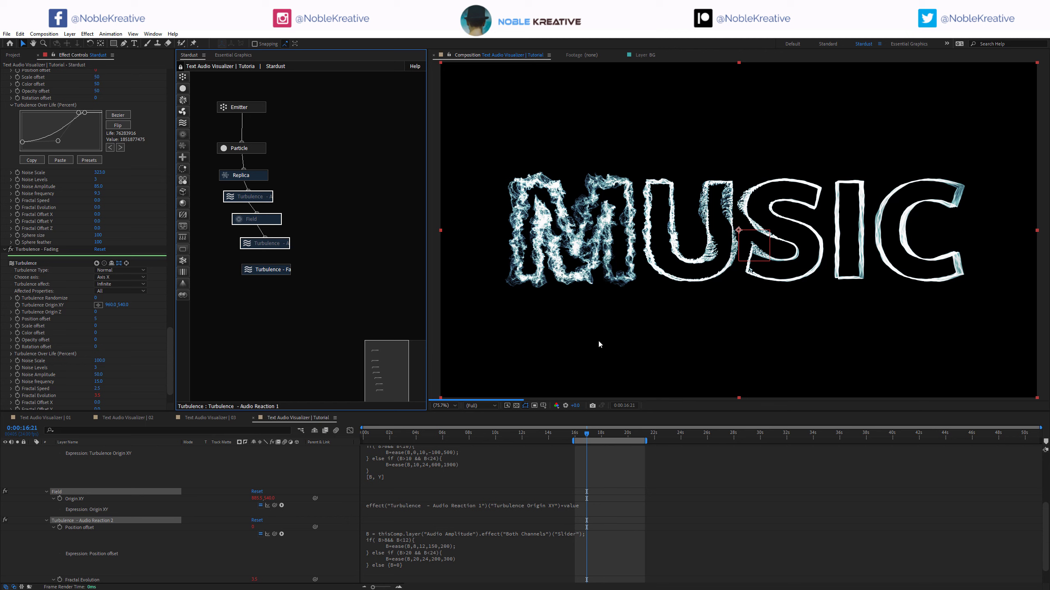
pyautogui.press('space')
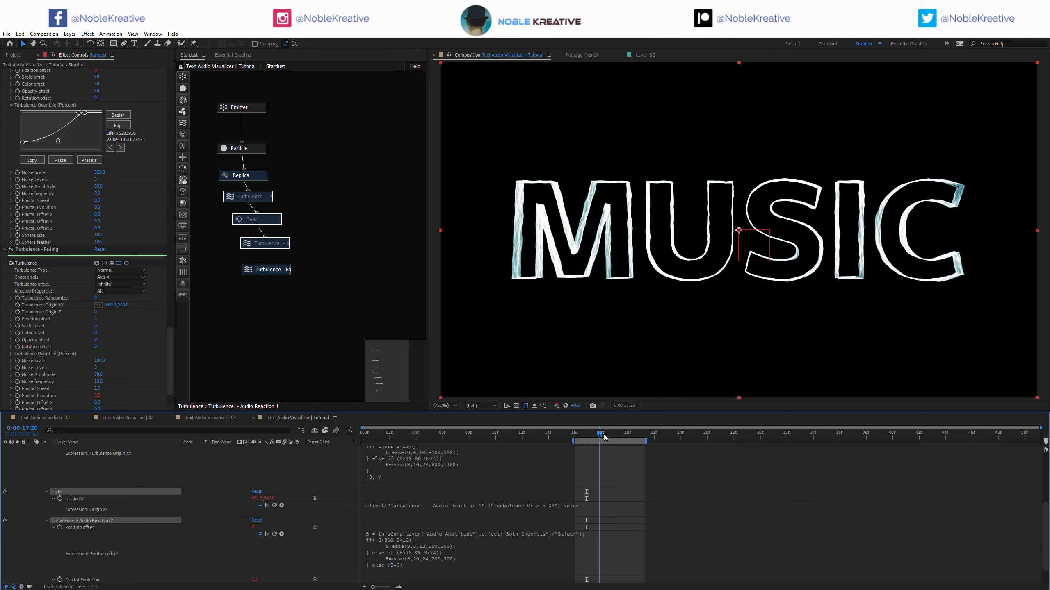
pyautogui.click(631, 435)
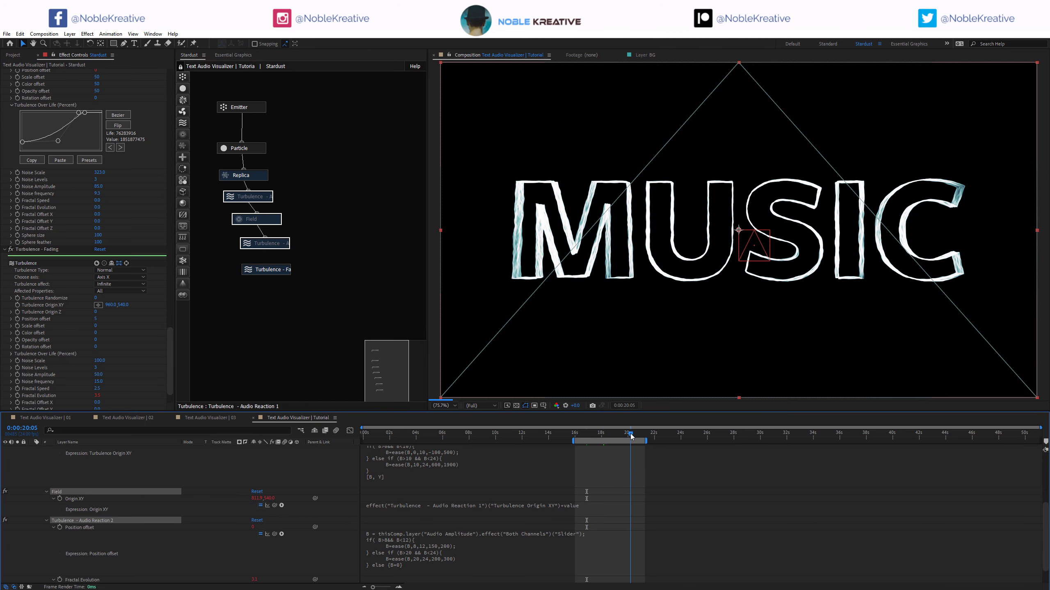
pyautogui.moveTo(629, 433); pyautogui.dragTo(607, 433)
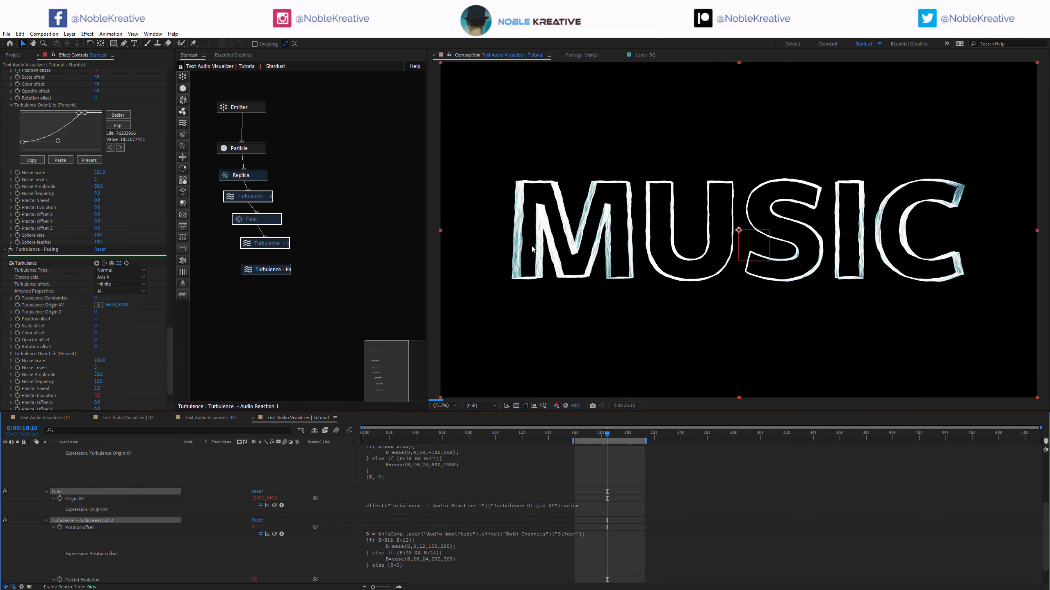
# Set Turbulence - Fading's Fractal Speed to 5 and check the outline at 0:00:16:22, 0:00:20:03 and 0:00:21:07.
pyautogui.scroll(-2, 61, 353)
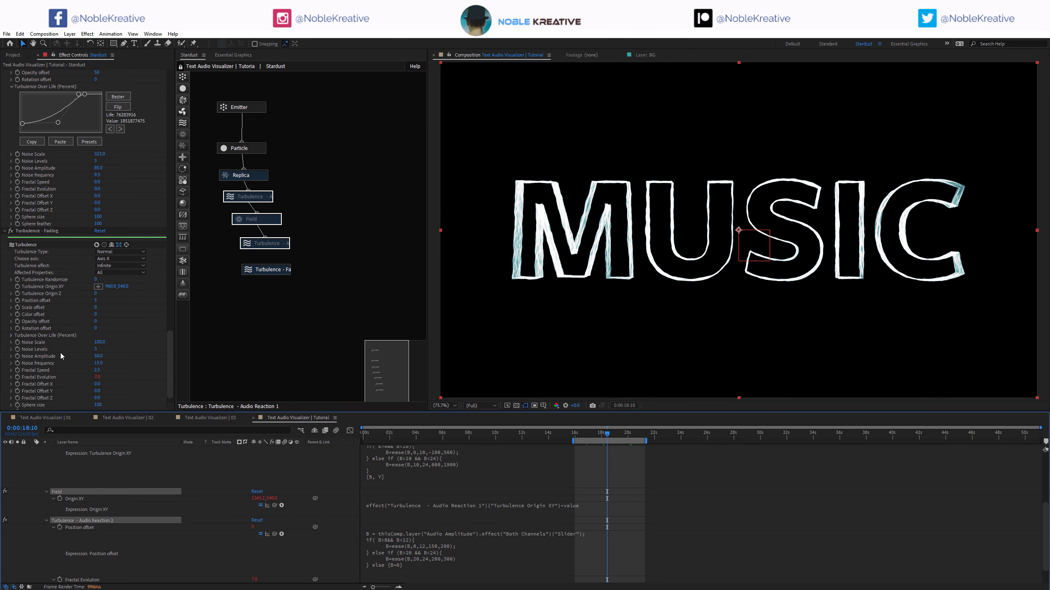
pyautogui.click(98, 371)
pyautogui.write('5')
pyautogui.press('Return')
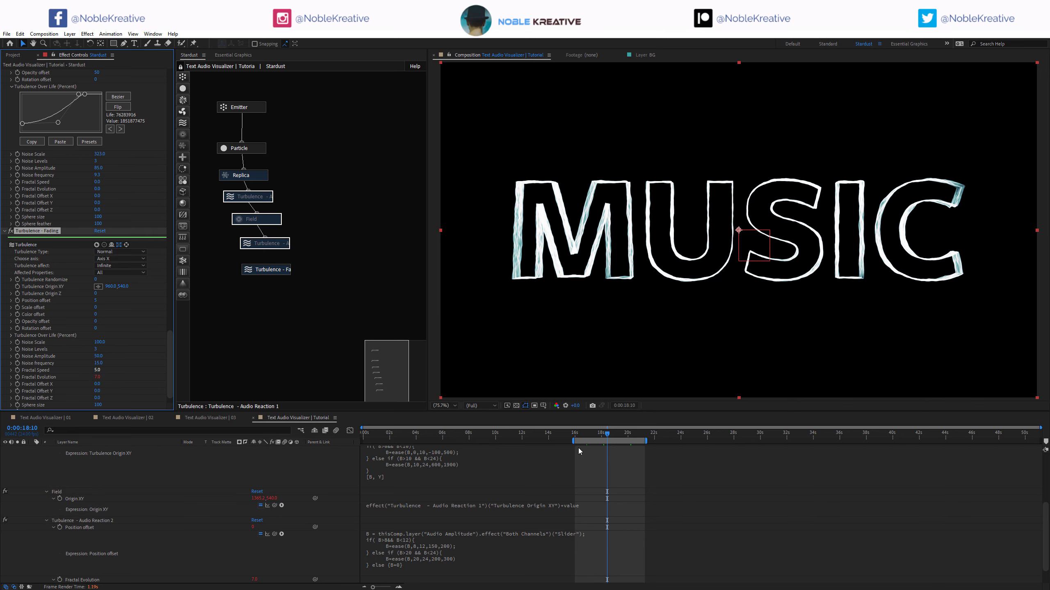
pyautogui.click(587, 436)
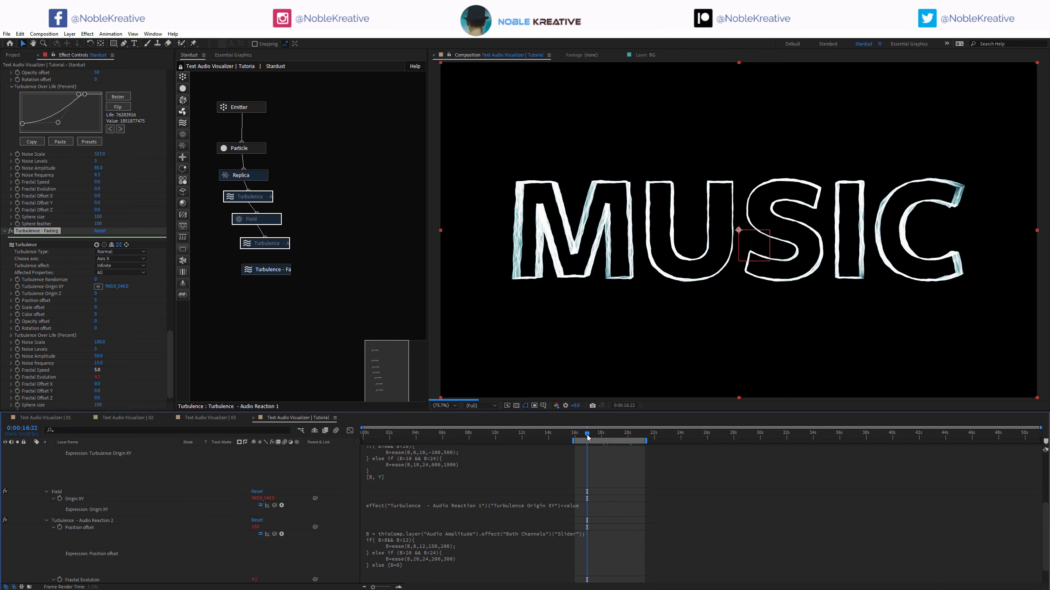
pyautogui.click(630, 435)
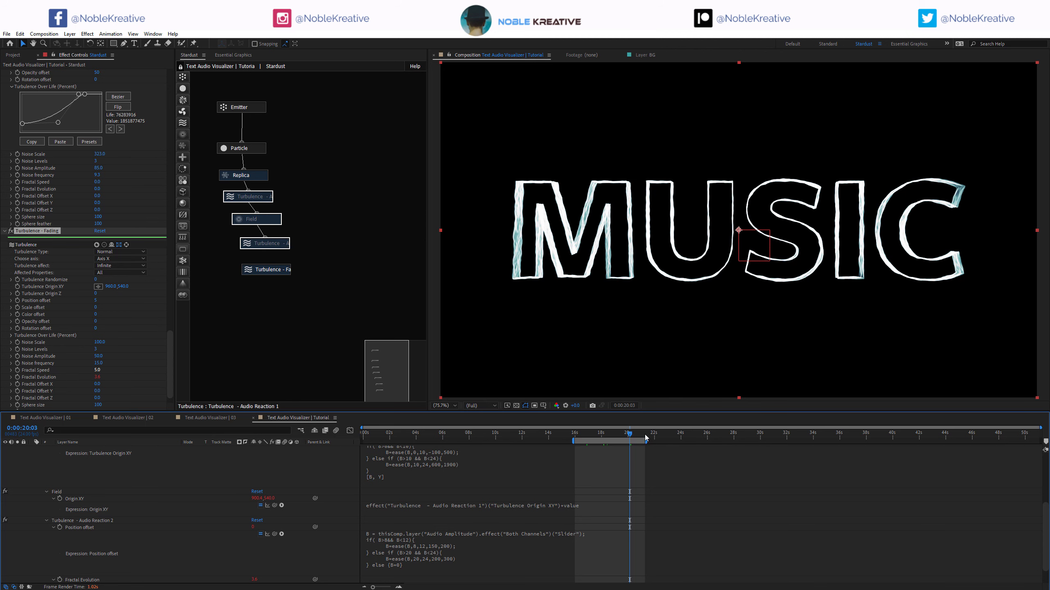
pyautogui.click(644, 435)
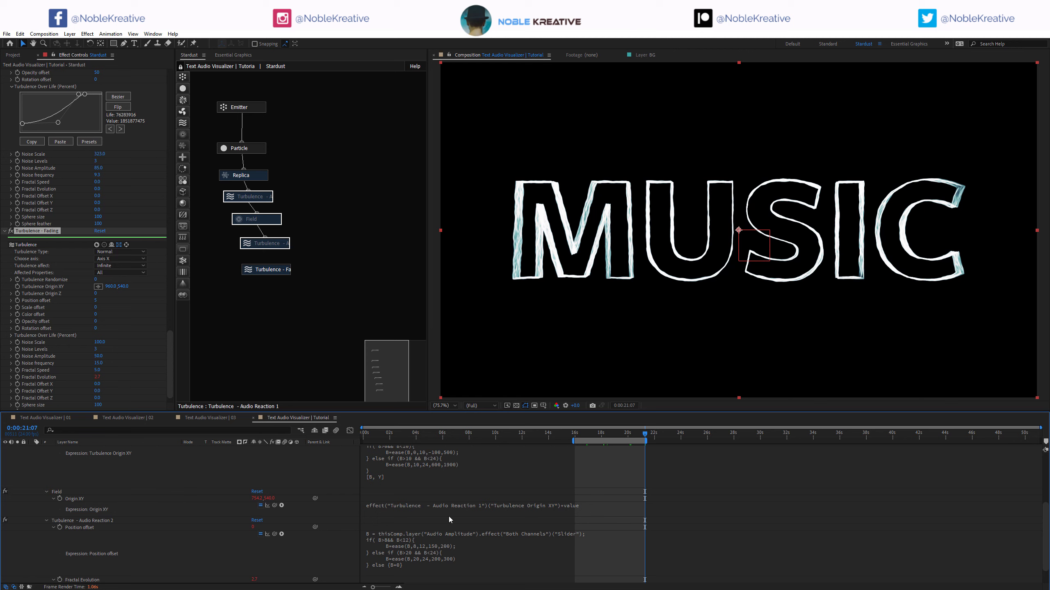
# Enable the Turbulence - Audio Reaction 2 node again.
pyautogui.click(300, 250)
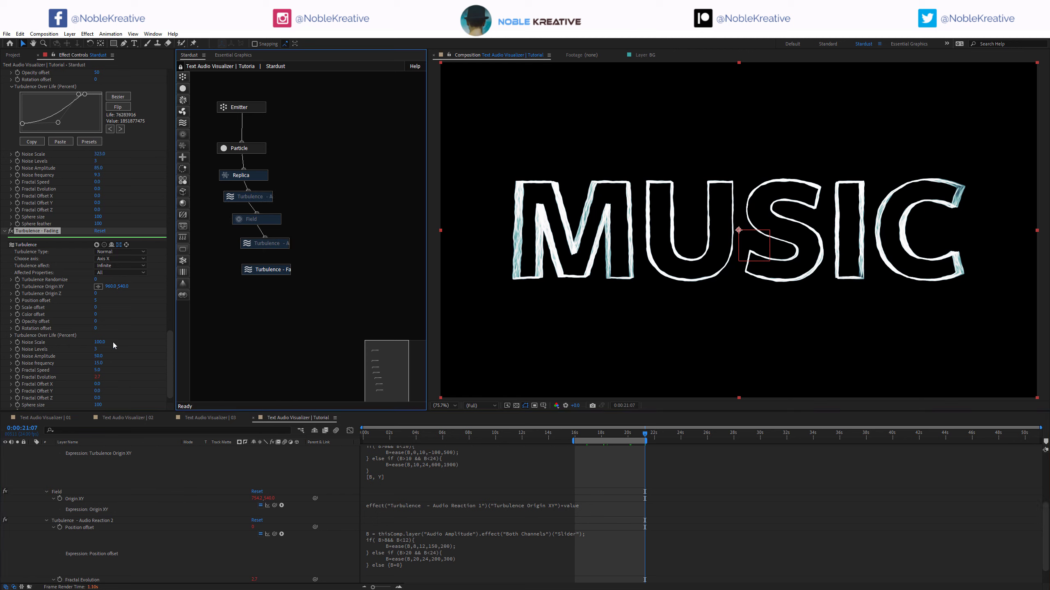
pyautogui.click(284, 245)
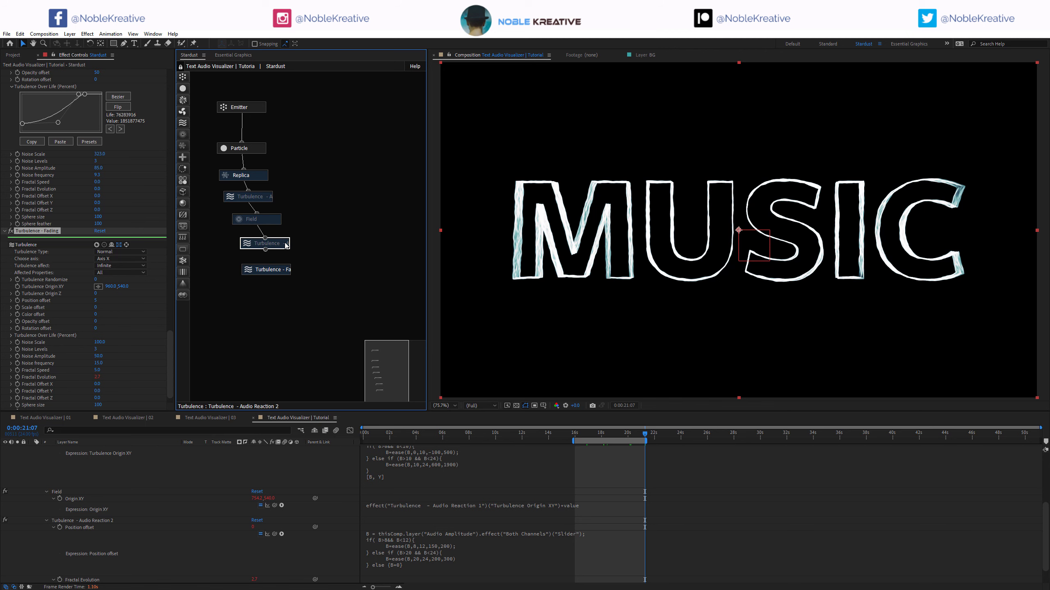
pyautogui.rightClick(287, 247)
pyautogui.click(292, 234)
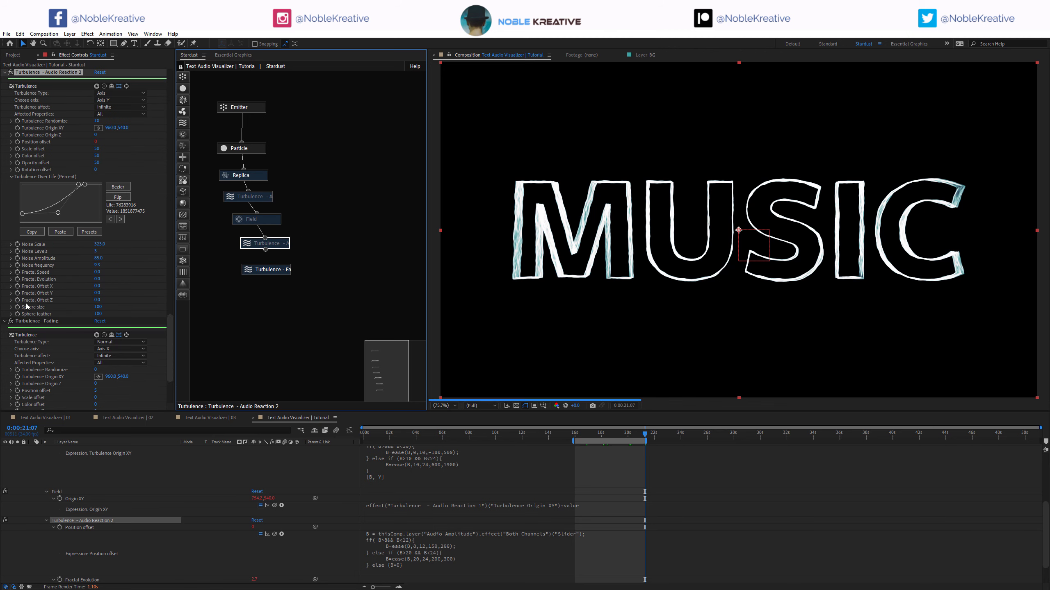
pyautogui.scroll(-3, 27, 307)
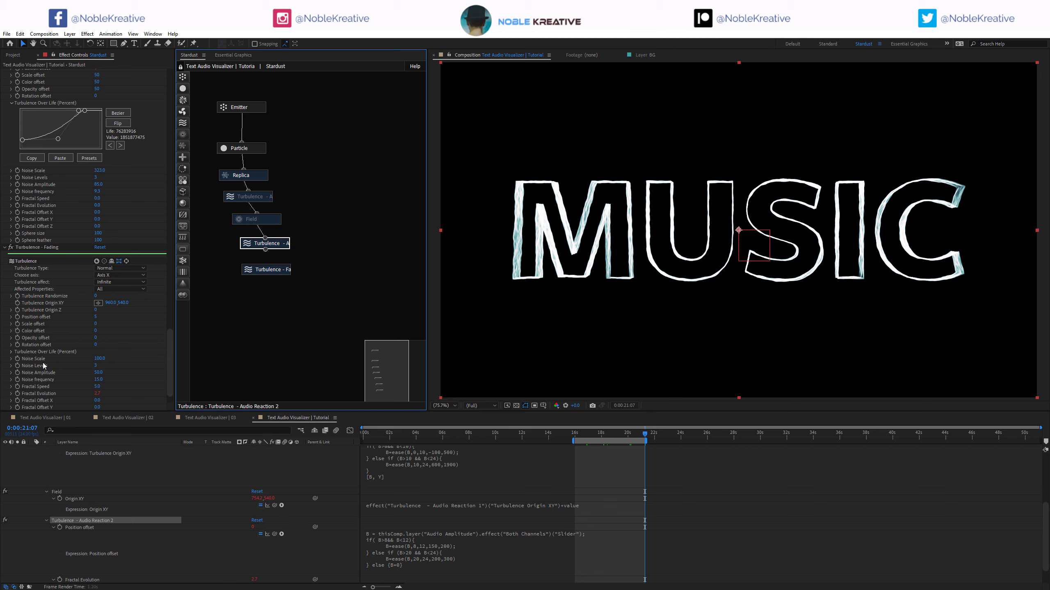
pyautogui.scroll(-1, 44, 357)
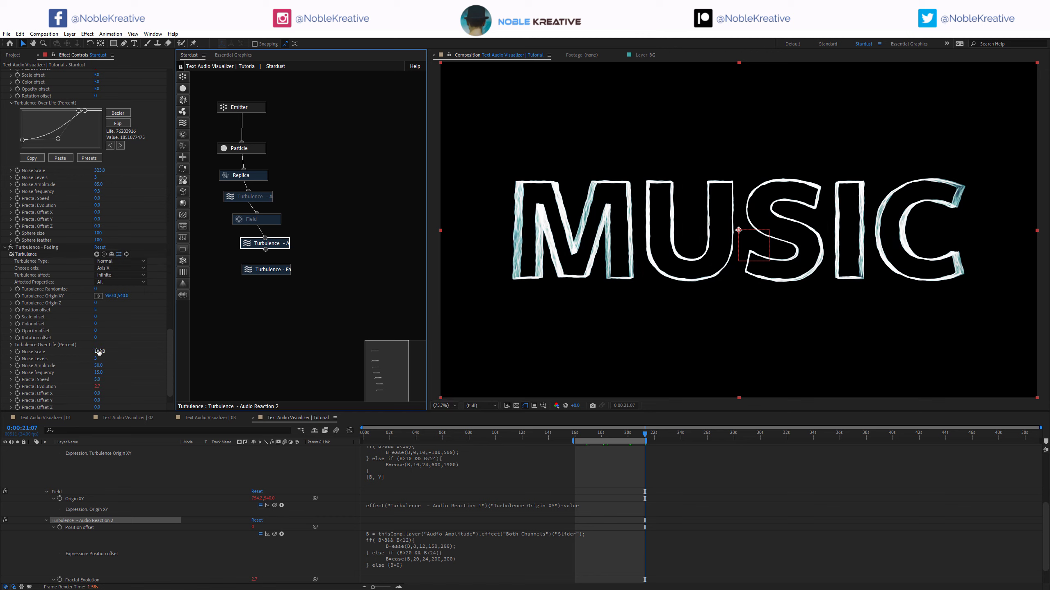
pyautogui.click(432, 472)
pyautogui.click(440, 471)
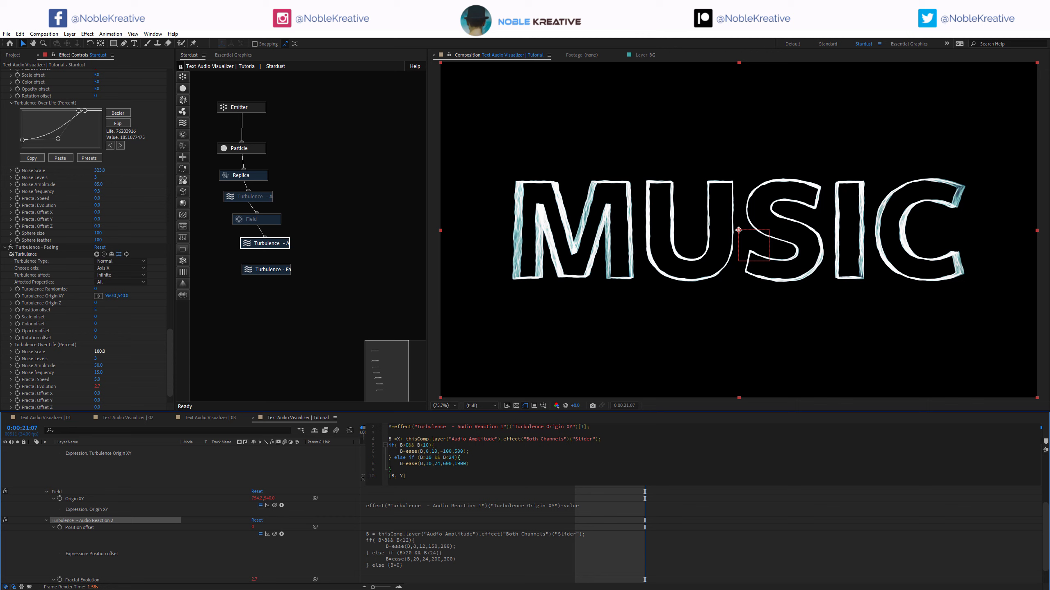
pyautogui.click(335, 466)
# Enable the Turbulence - Audio Reaction 1 and Field nodes together, and collapse the layer properties in the timeline.
pyautogui.moveTo(309, 225); pyautogui.dragTo(267, 196)
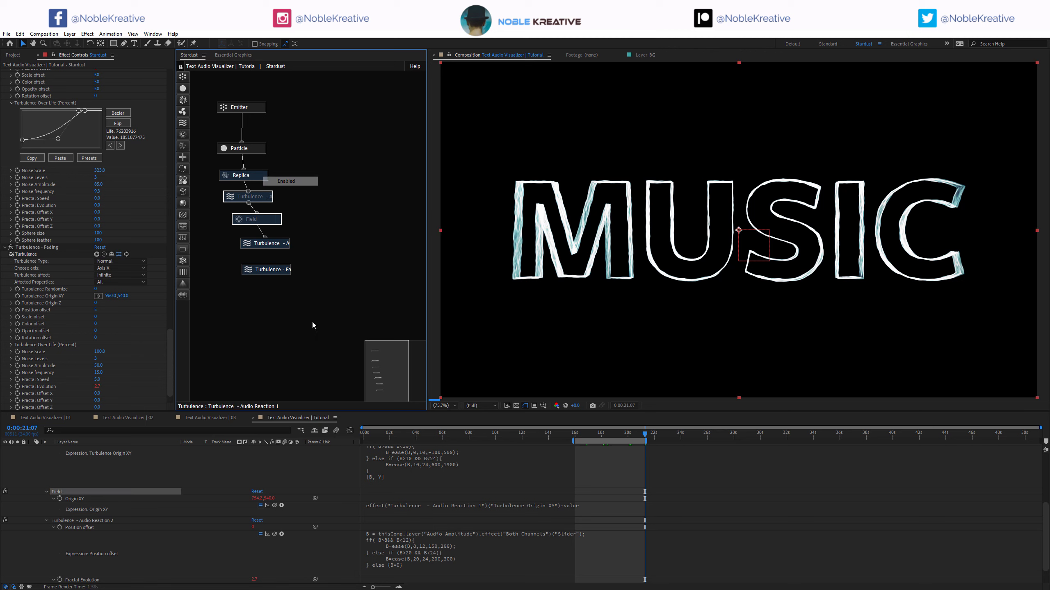
pyautogui.scroll(3, 114, 510)
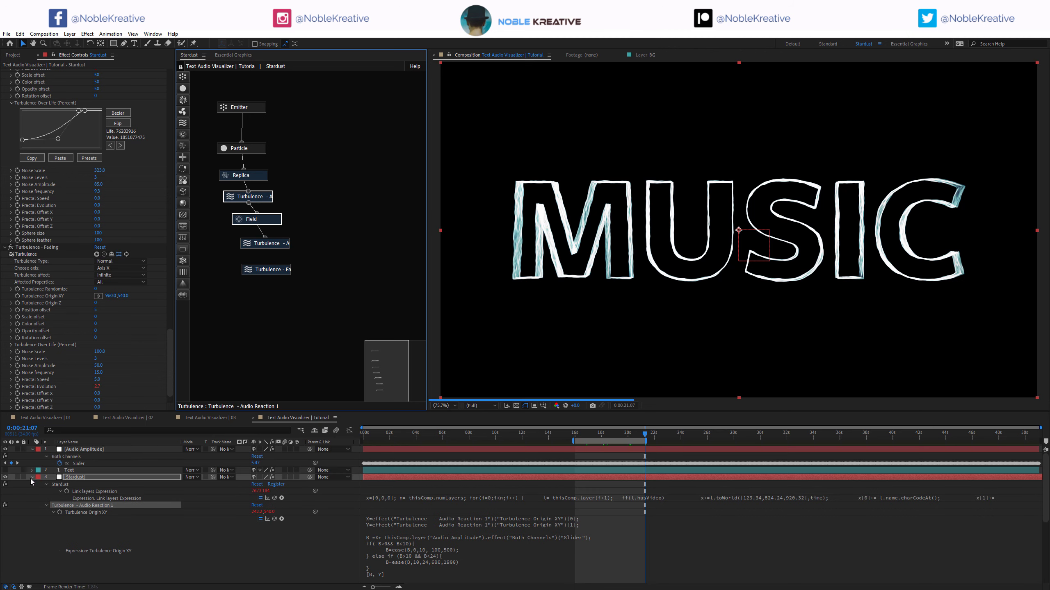
pyautogui.click(32, 449)
pyautogui.click(161, 537)
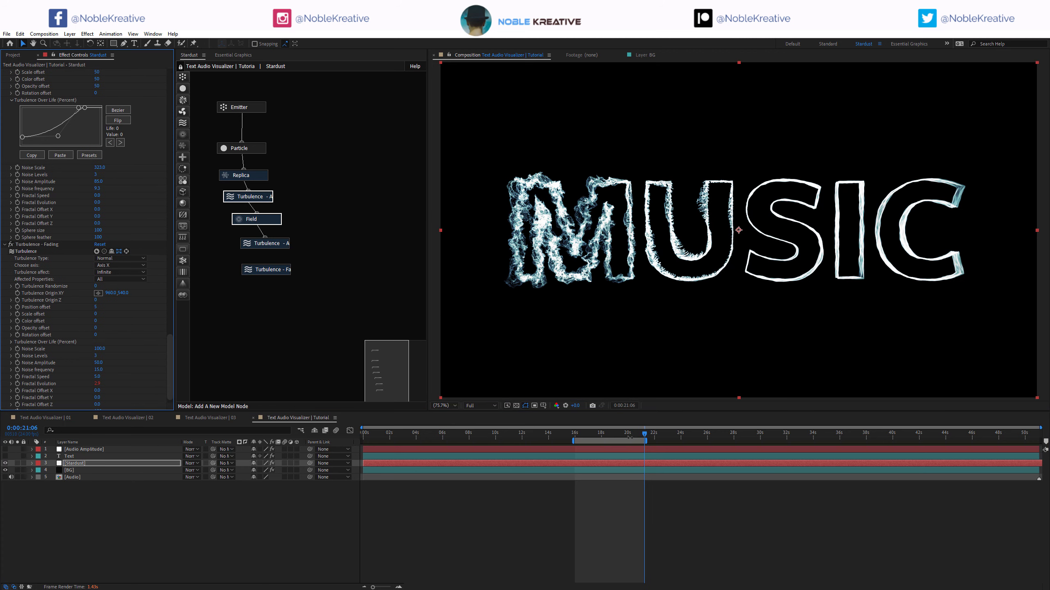
# Duplicate the connected Emitter and Particle nodes and place the copies beside the originals.
pyautogui.moveTo(268, 93); pyautogui.dragTo(244, 162)
pyautogui.hotkey('ctrl', 'd')
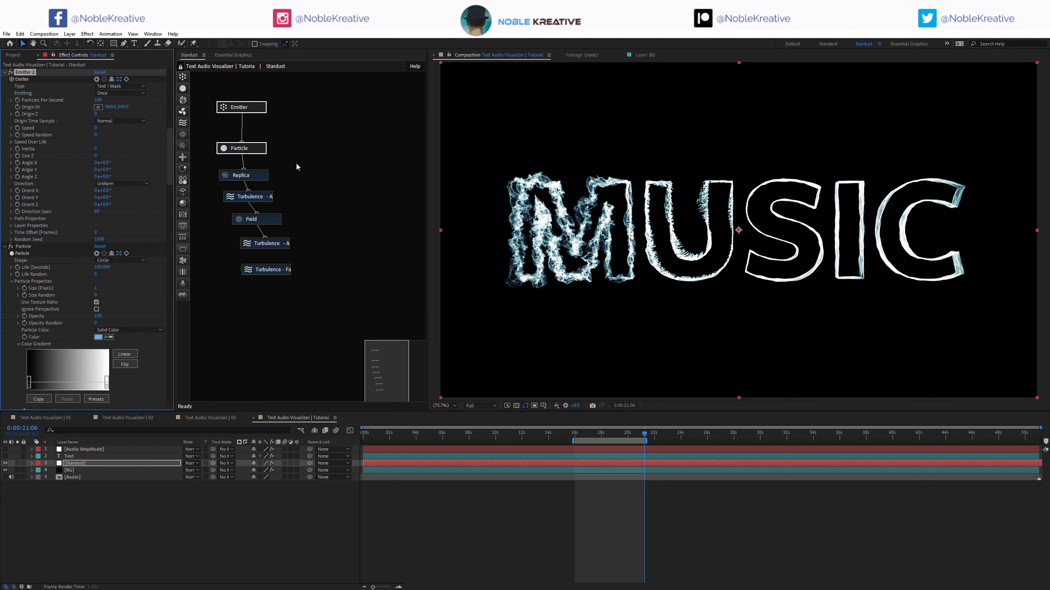
pyautogui.moveTo(309, 102); pyautogui.dragTo(329, 155)
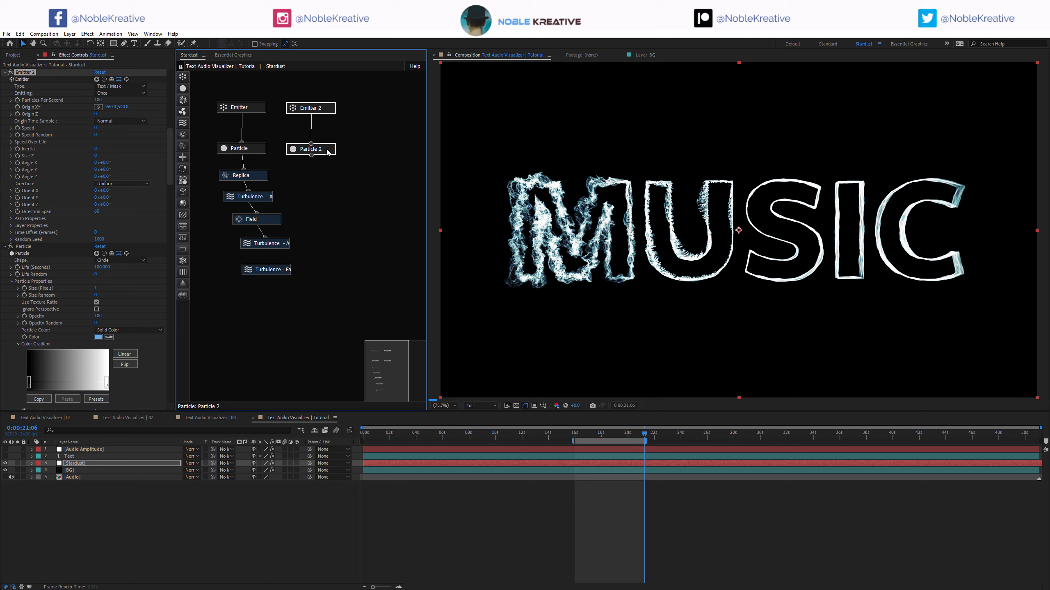
# Disable the original Emitter node to isolate the duplicated emitter chain.
pyautogui.rightClick(255, 110)
pyautogui.click(294, 101)
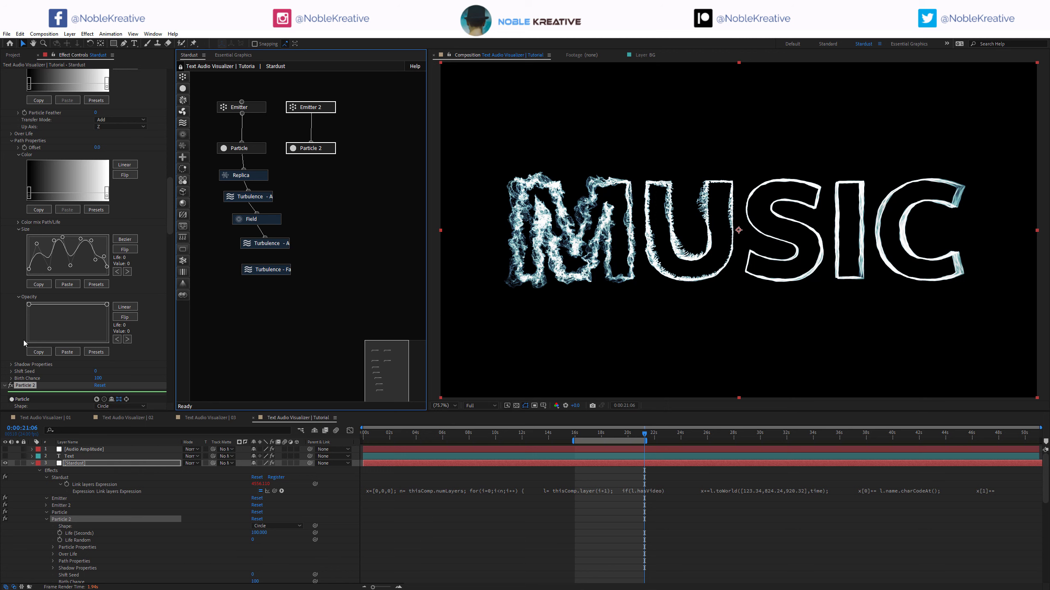
pyautogui.scroll(-7, 23, 340)
pyautogui.press('s')
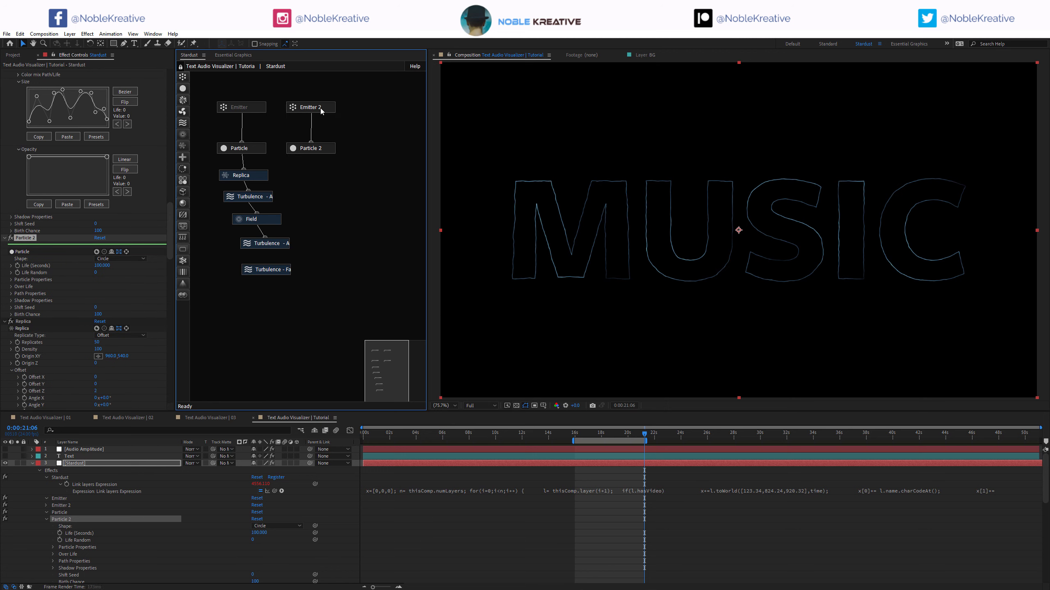
# Set the Emitter 2 node's Path Trim to 30 and its Path Trim End to 15.
pyautogui.click(325, 108)
pyautogui.click(12, 226)
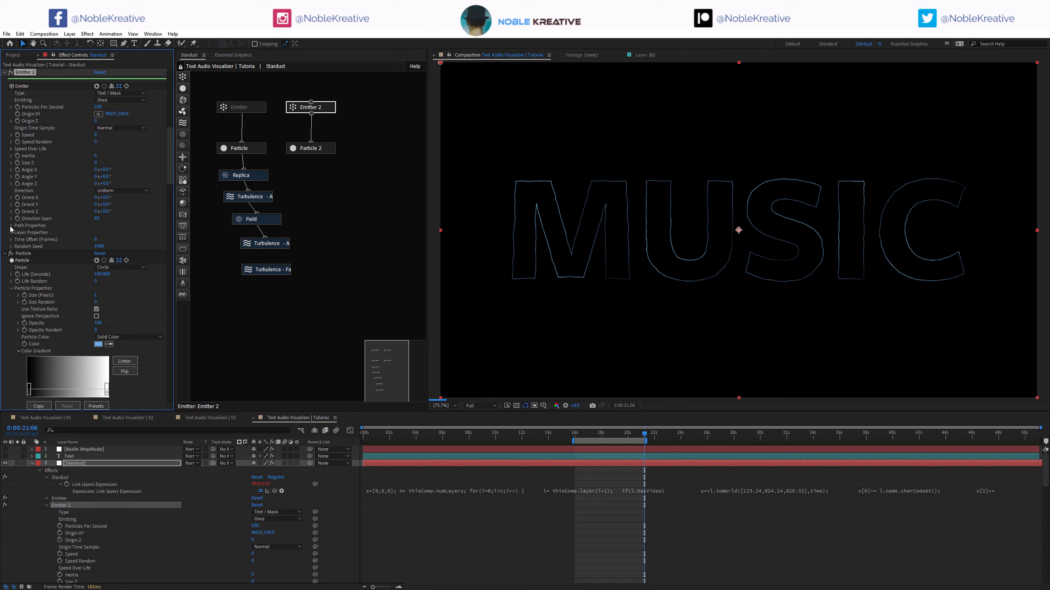
pyautogui.click(96, 254)
pyautogui.write('30')
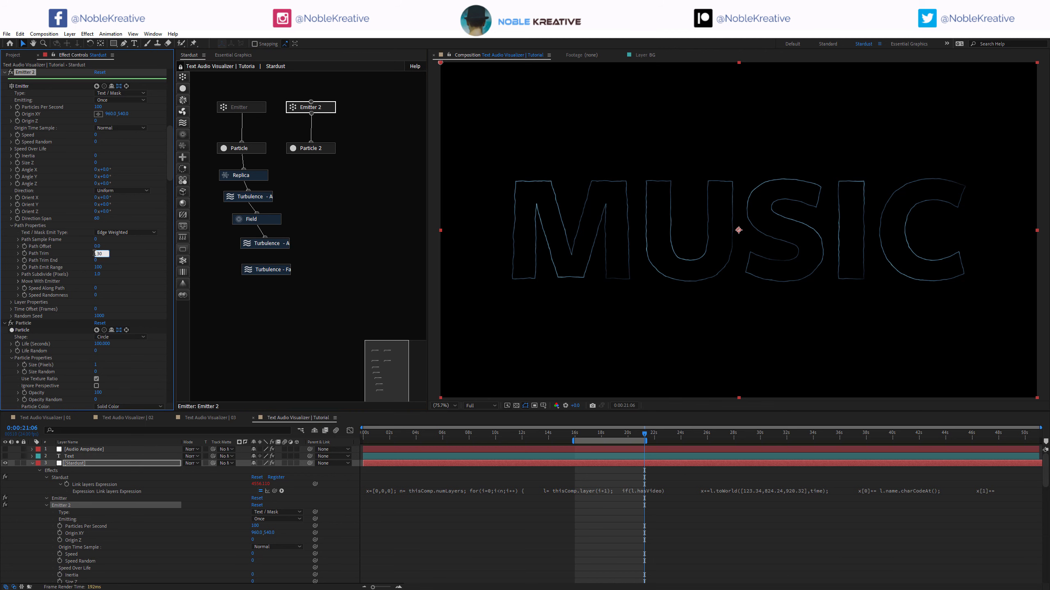
pyautogui.click(96, 260)
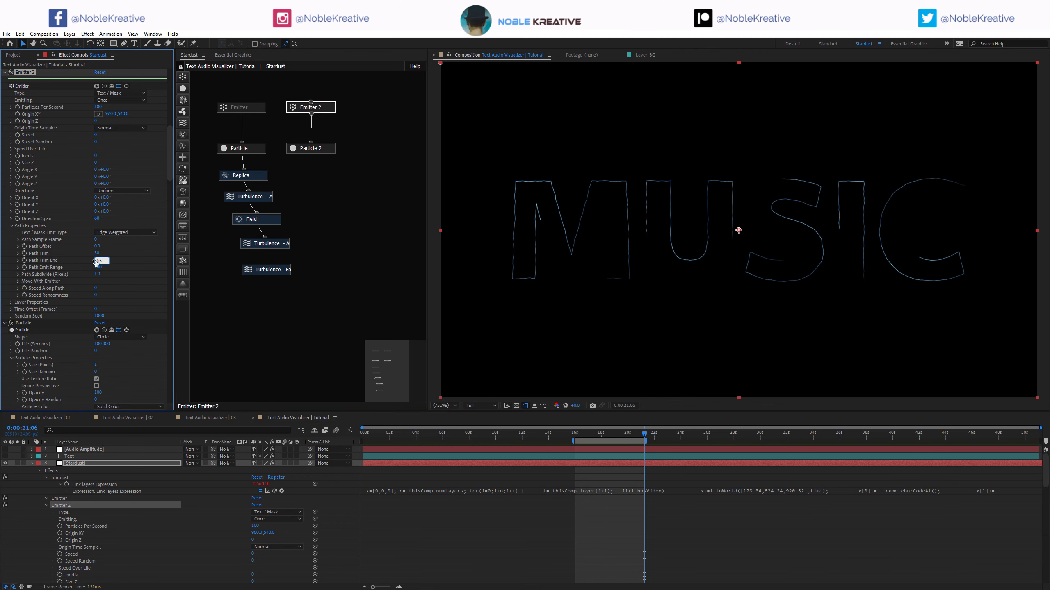
pyautogui.write('15')
pyautogui.press('Return')
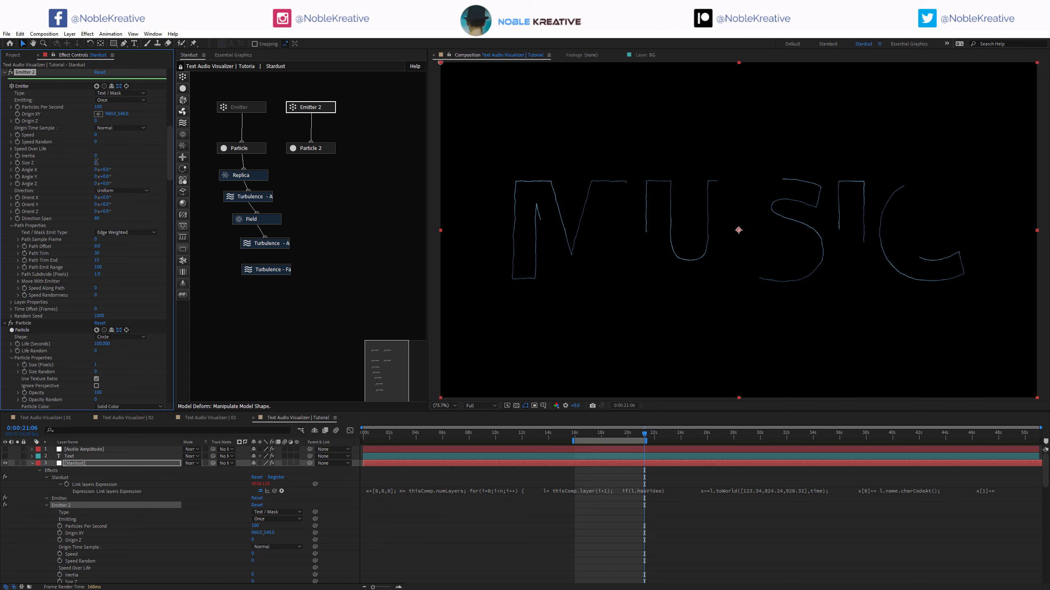
# Give Emitter 2 depth by setting its Size Z to 50.
pyautogui.click(96, 162)
pyautogui.write('50')
pyautogui.press('Return')
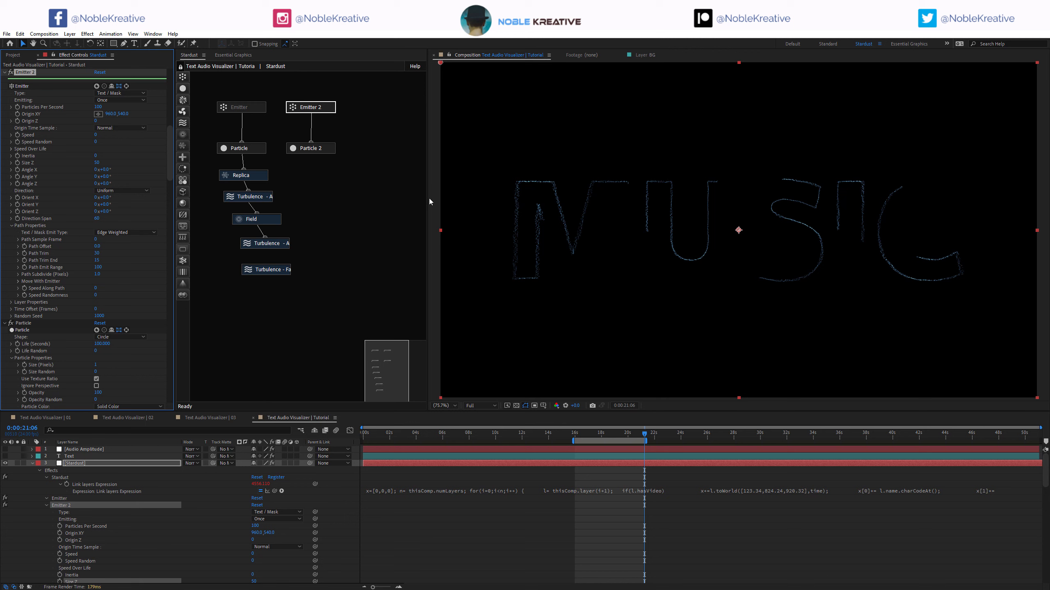
# Connect Particle 2 to the first audio reaction turbulence node and check the result at several points in time.
pyautogui.moveTo(311, 155); pyautogui.dragTo(249, 198)
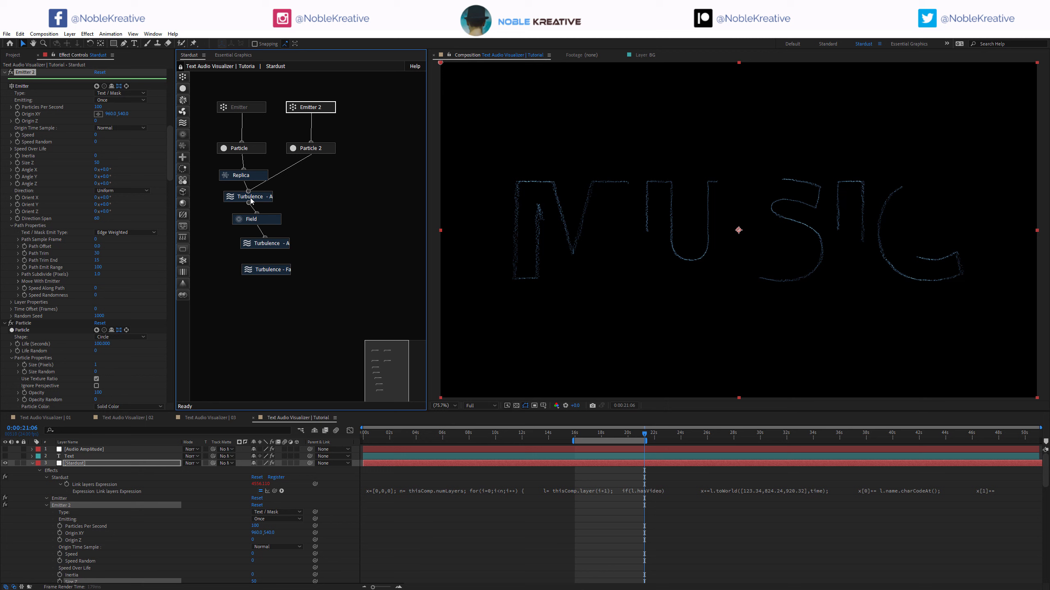
pyautogui.click(802, 436)
pyautogui.click(911, 433)
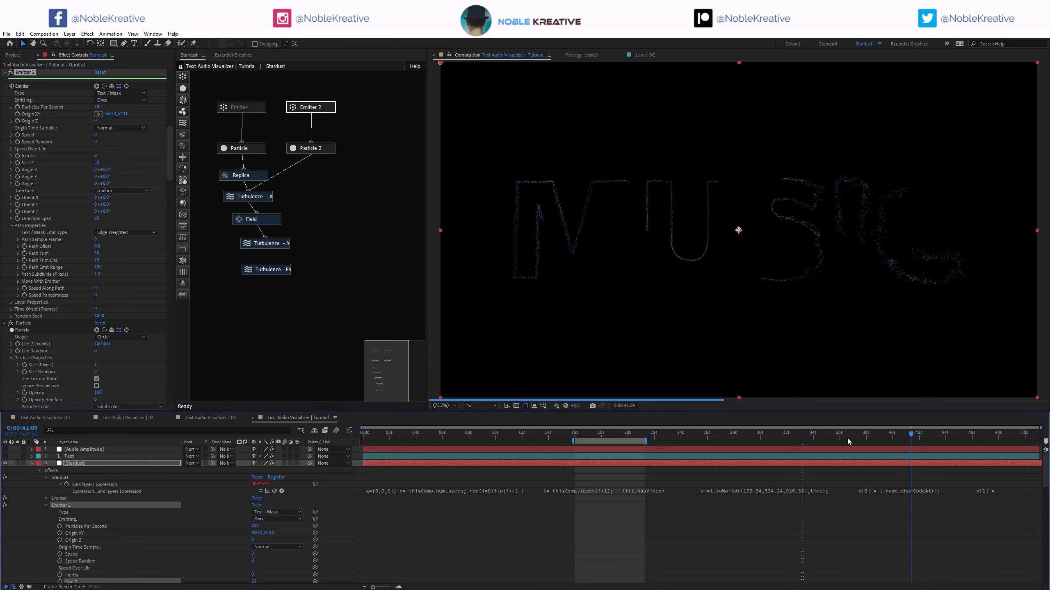
pyautogui.click(485, 434)
pyautogui.click(451, 435)
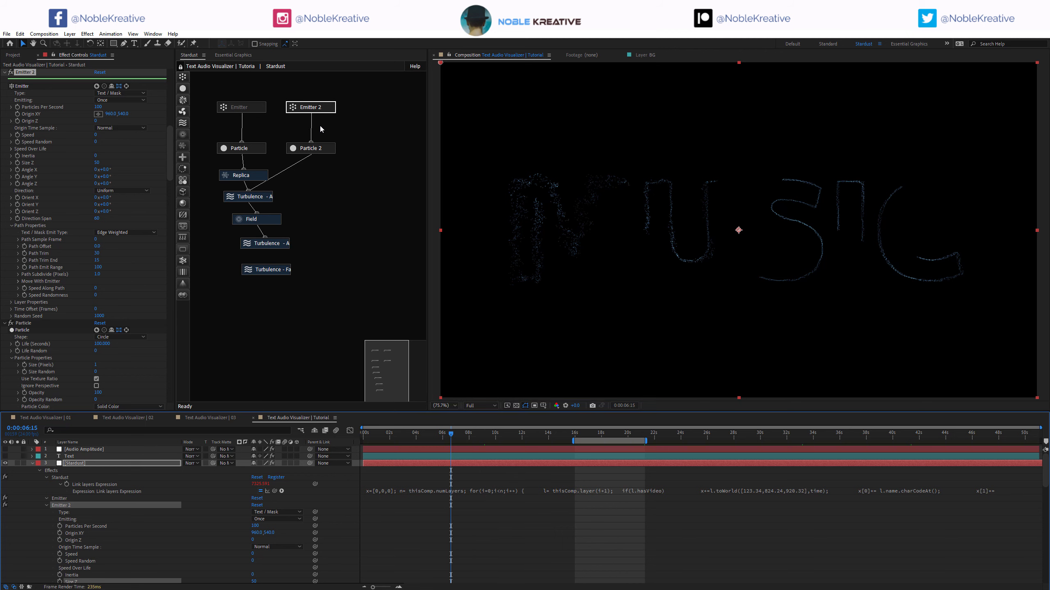
# Set Particle 2's size to 2 pixels, its Size Random to 50 and its Opacity Random to 100.
pyautogui.click(322, 149)
pyautogui.scroll(-10, 48, 324)
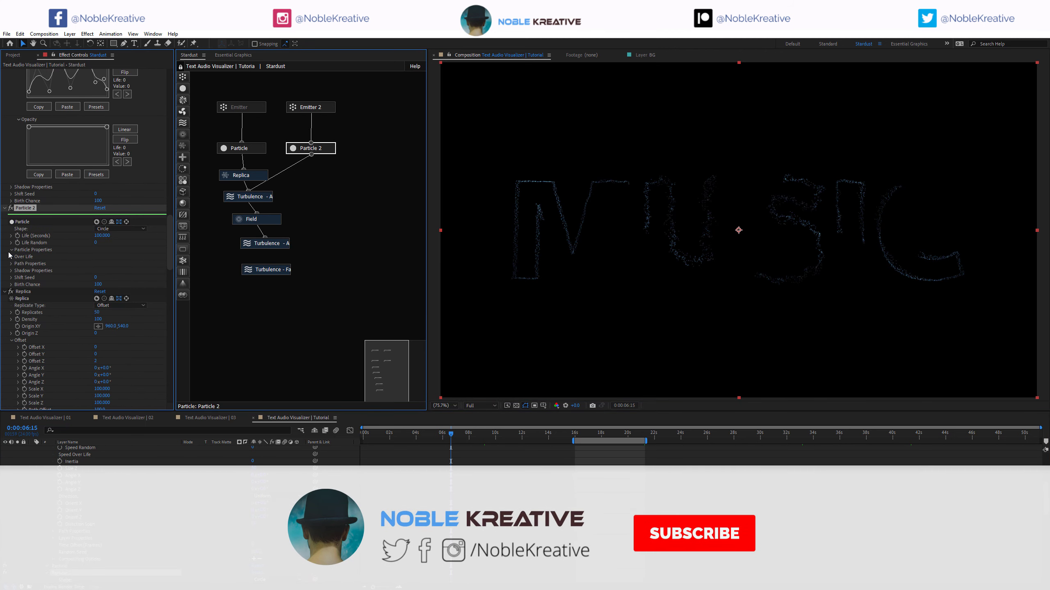
pyautogui.click(11, 250)
pyautogui.click(97, 257)
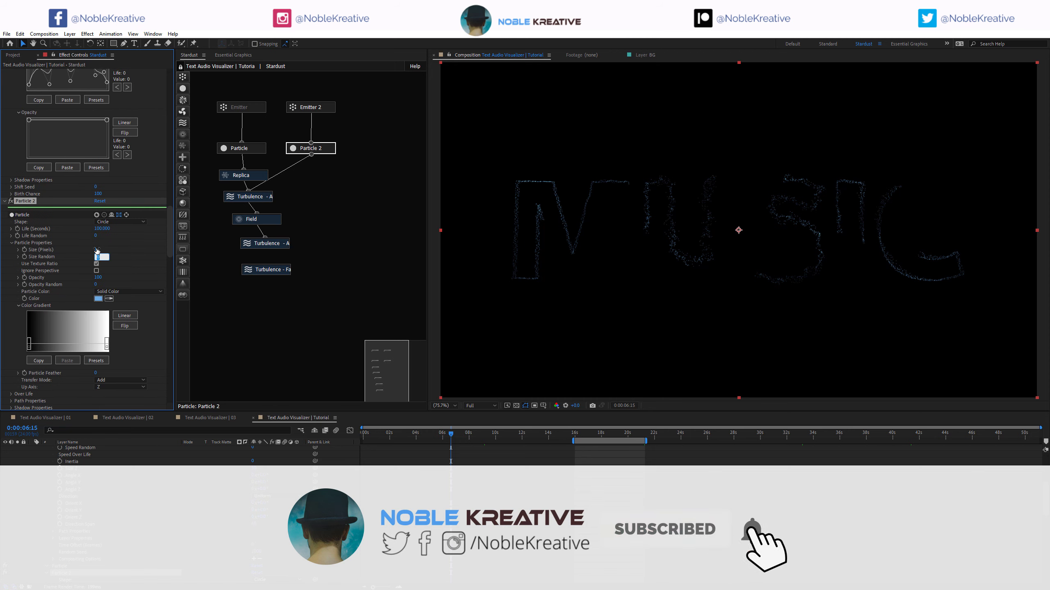
pyautogui.write('50')
pyautogui.press('Return')
pyautogui.click(96, 250)
pyautogui.write('2')
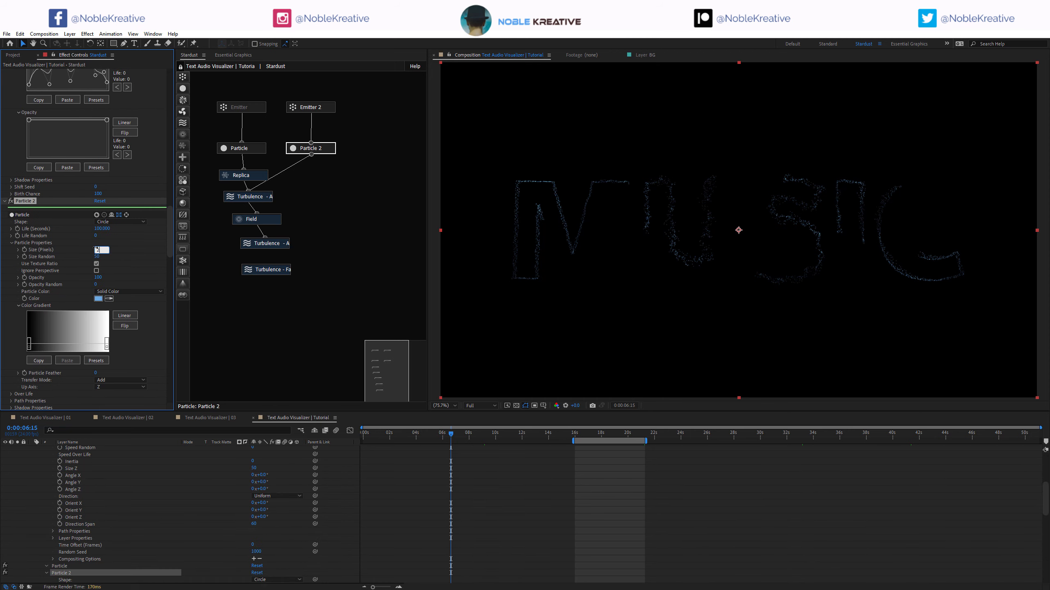
pyautogui.press('Return')
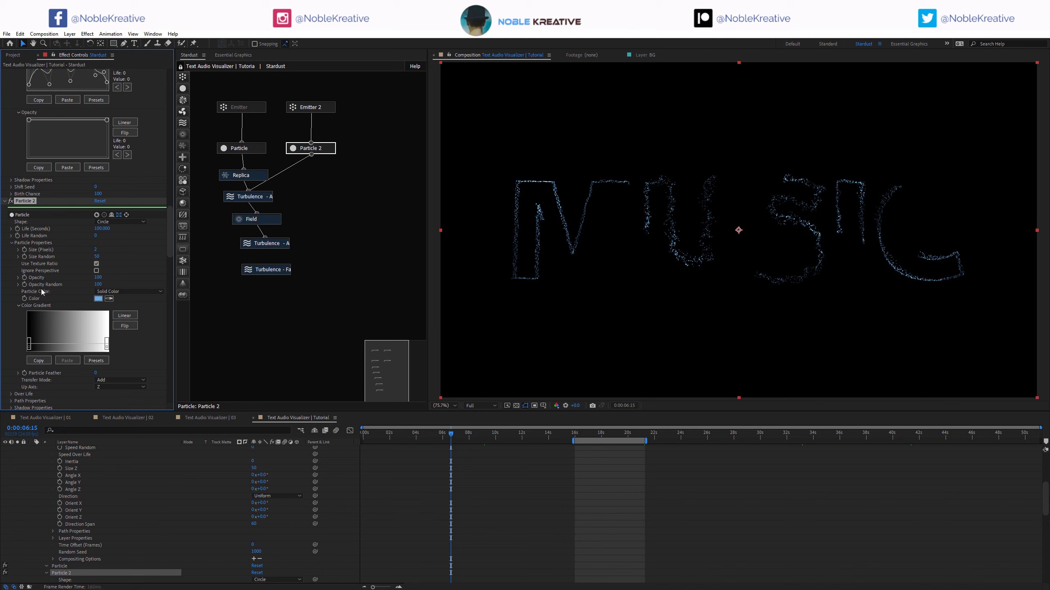
# Change Particle 2's solid color to a pink-magenta tone.
pyautogui.click(98, 298)
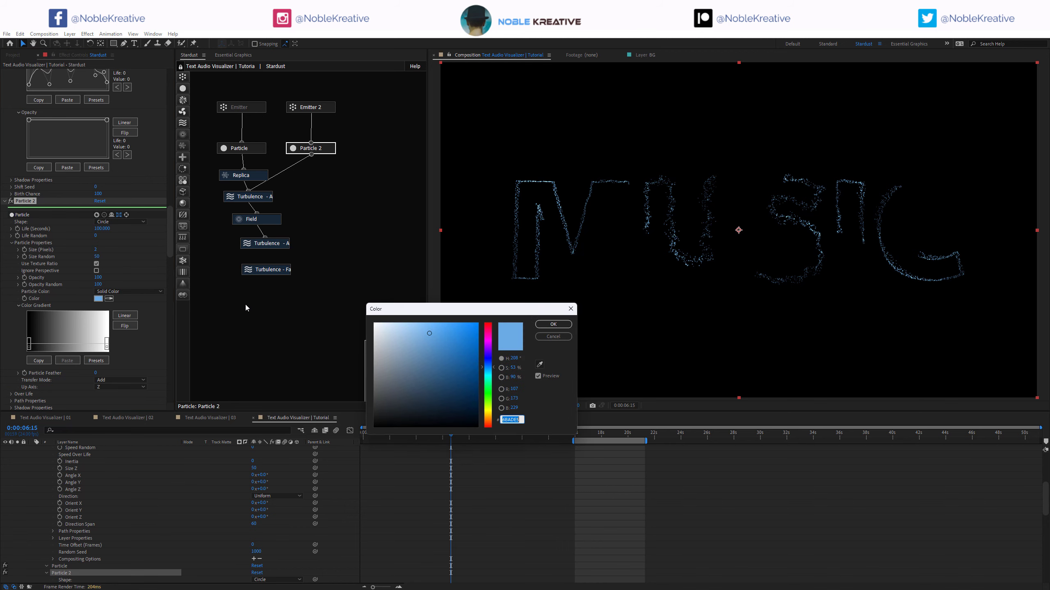
pyautogui.click(491, 342)
pyautogui.moveTo(492, 342); pyautogui.dragTo(492, 336)
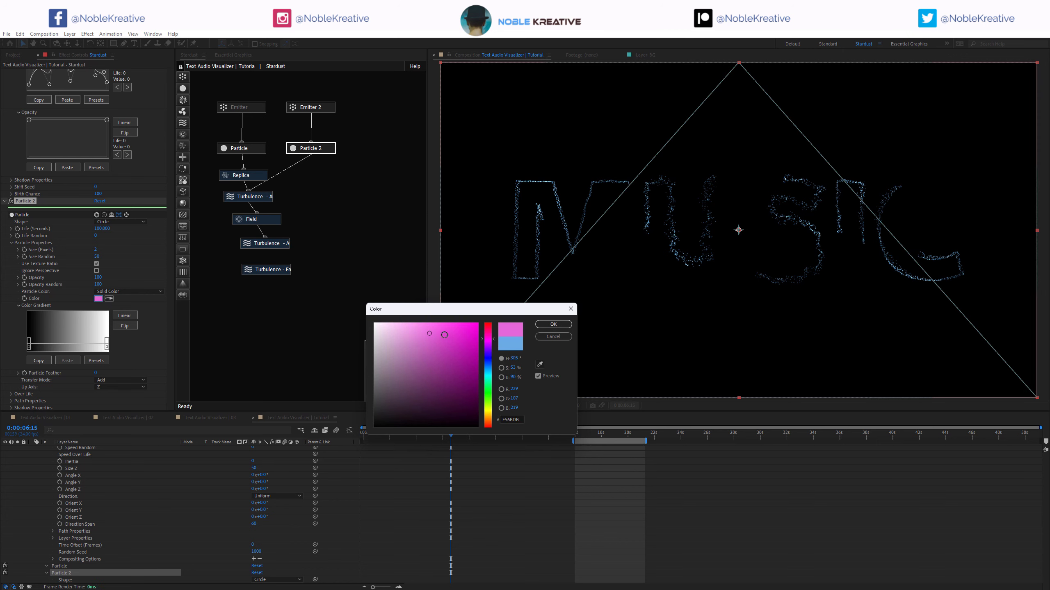
pyautogui.click(553, 324)
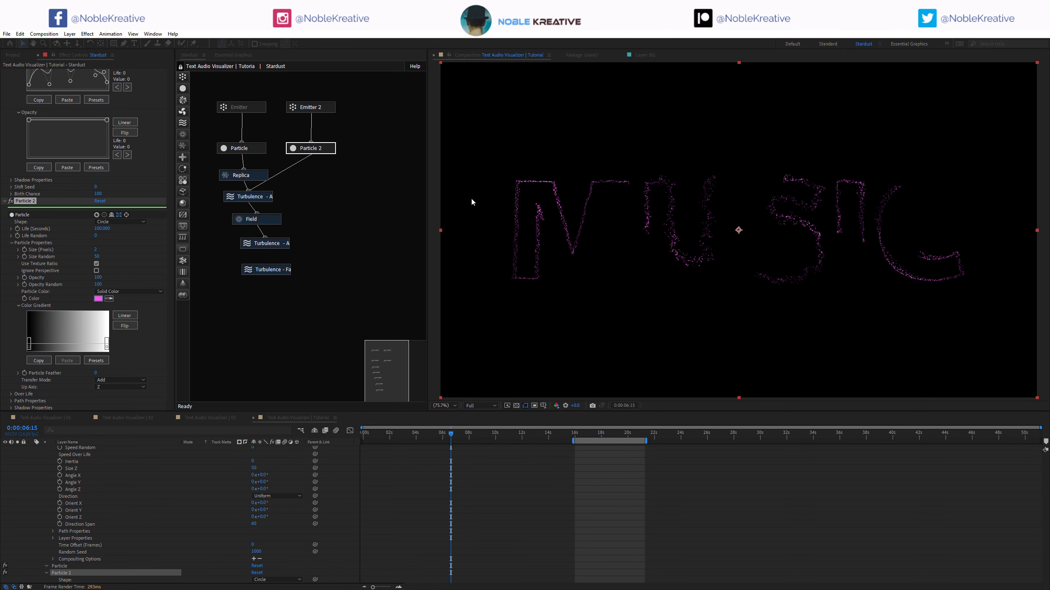
# Enable the original Emitter to preview both chains together, and disable the Emitter and Emitter 2 nodes.
pyautogui.rightClick(252, 109)
pyautogui.click(265, 103)
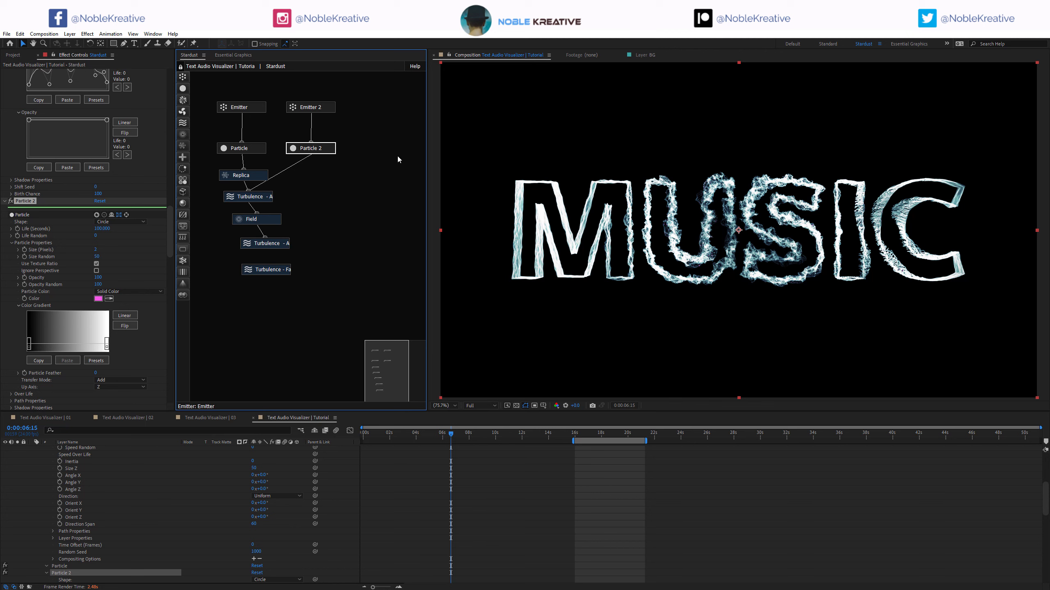
pyautogui.moveTo(329, 94); pyautogui.dragTo(256, 108)
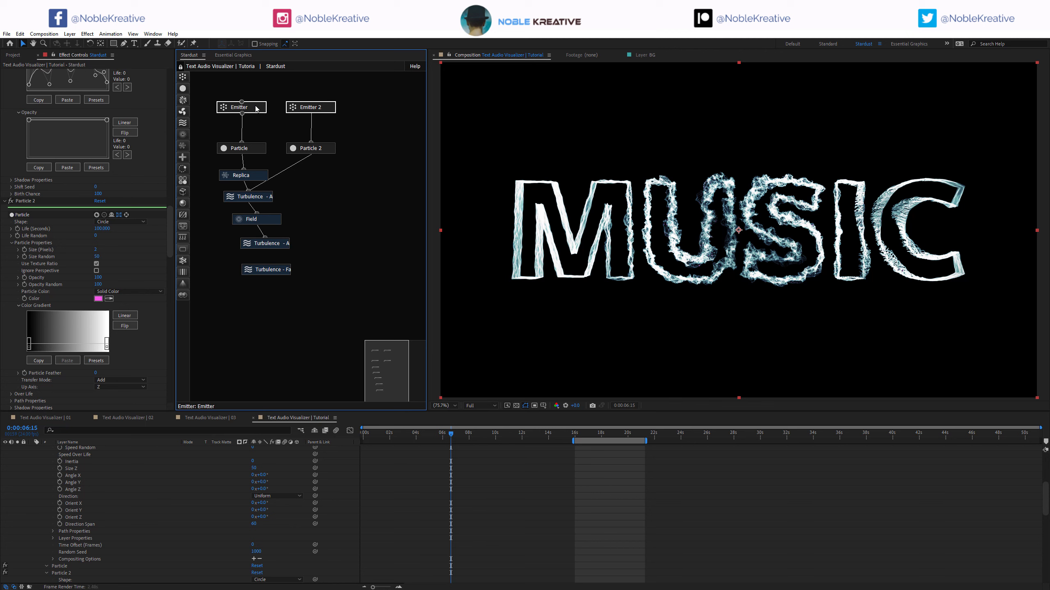
pyautogui.rightClick(256, 107)
pyautogui.click(279, 84)
pyautogui.rightClick(256, 109)
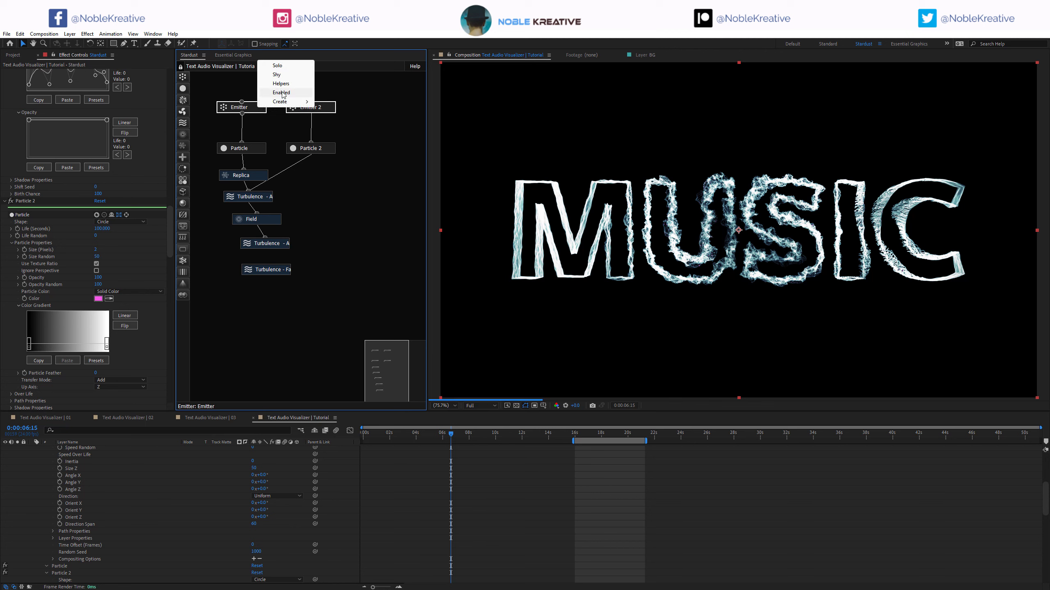
pyautogui.click(276, 94)
# Duplicate the Emitter 2 and Particle 2 nodes, place the copies beside the originals and enable the new emitter.
pyautogui.moveTo(346, 99); pyautogui.dragTo(320, 151)
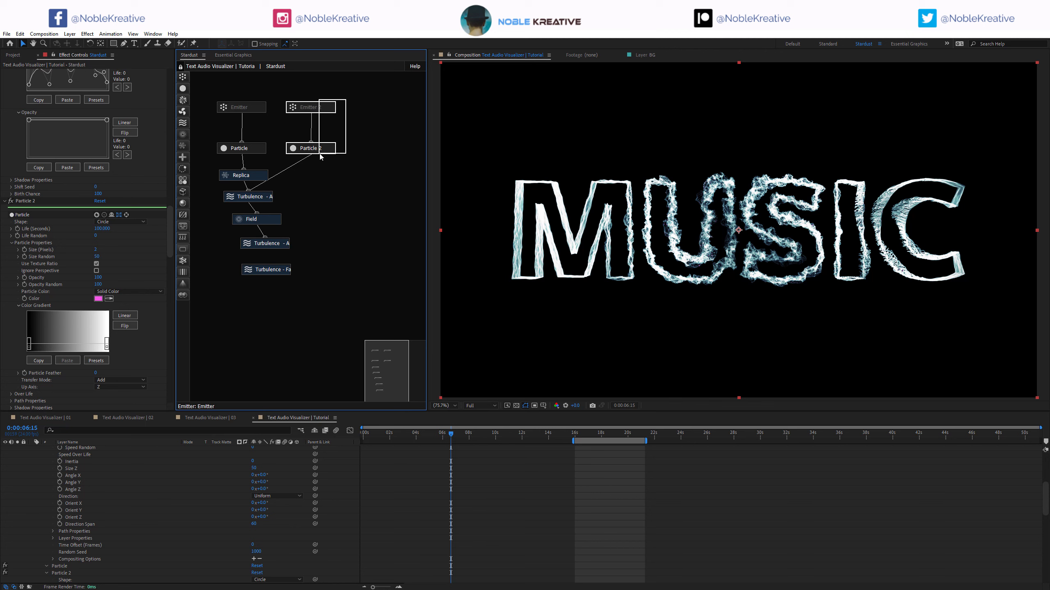
pyautogui.hotkey('ctrl', 'd')
pyautogui.moveTo(363, 98); pyautogui.dragTo(366, 152)
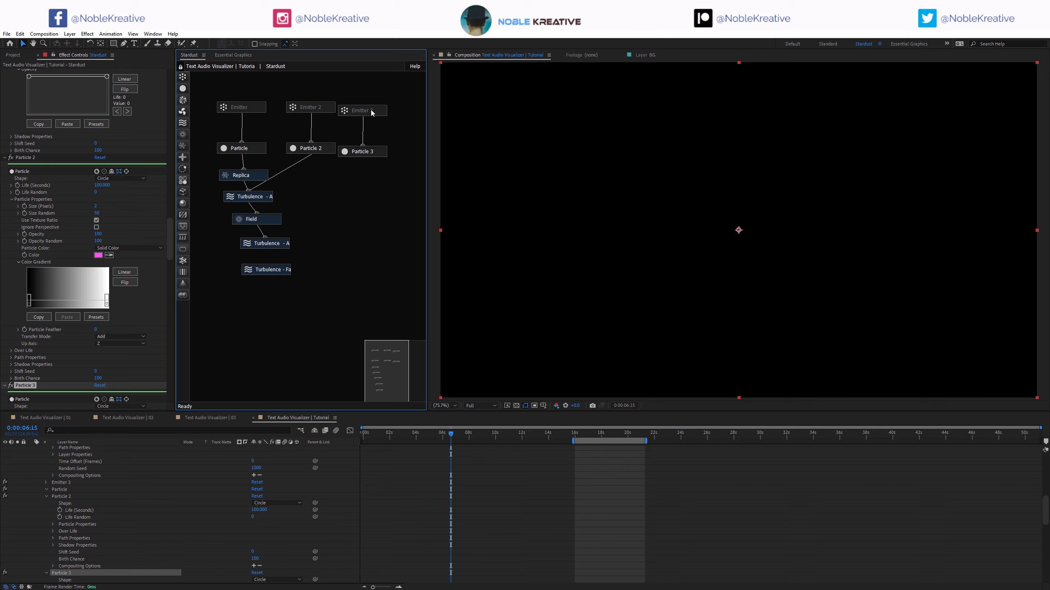
pyautogui.rightClick(371, 110)
pyautogui.click(390, 95)
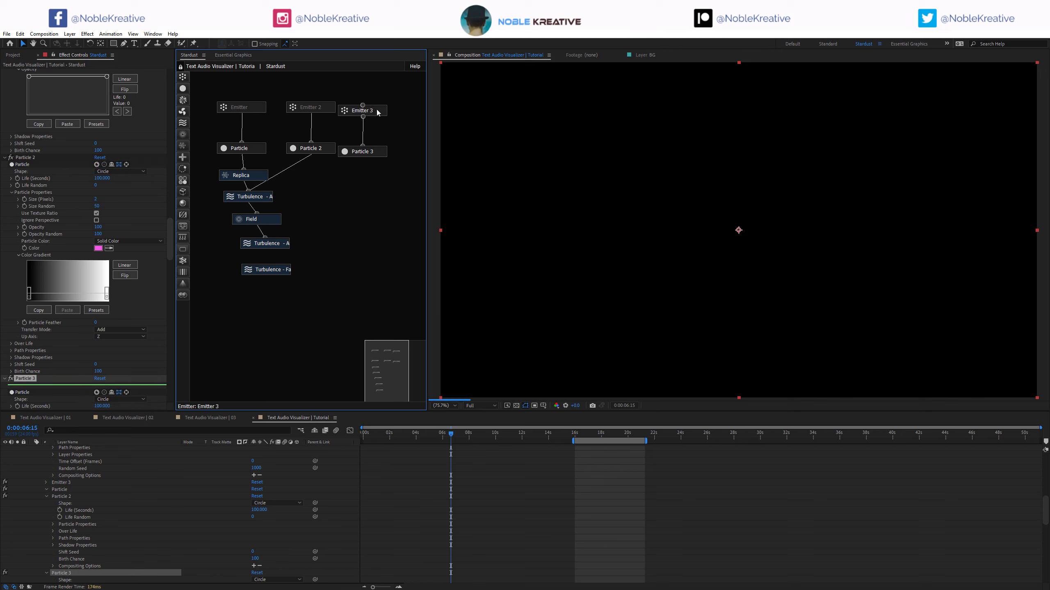
# Make Emitter 3 a Box emitter measuring 1000 in X, Y and Z, with its emitting mode set to Sequence.
pyautogui.click(377, 113)
pyautogui.click(123, 94)
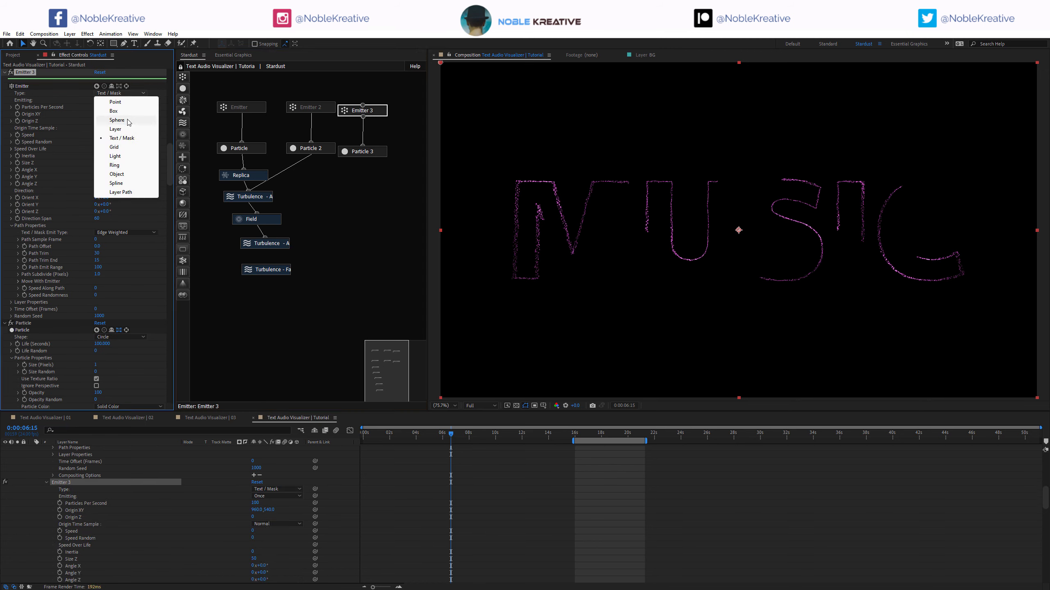
pyautogui.click(108, 110)
pyautogui.click(99, 163)
pyautogui.write('10')
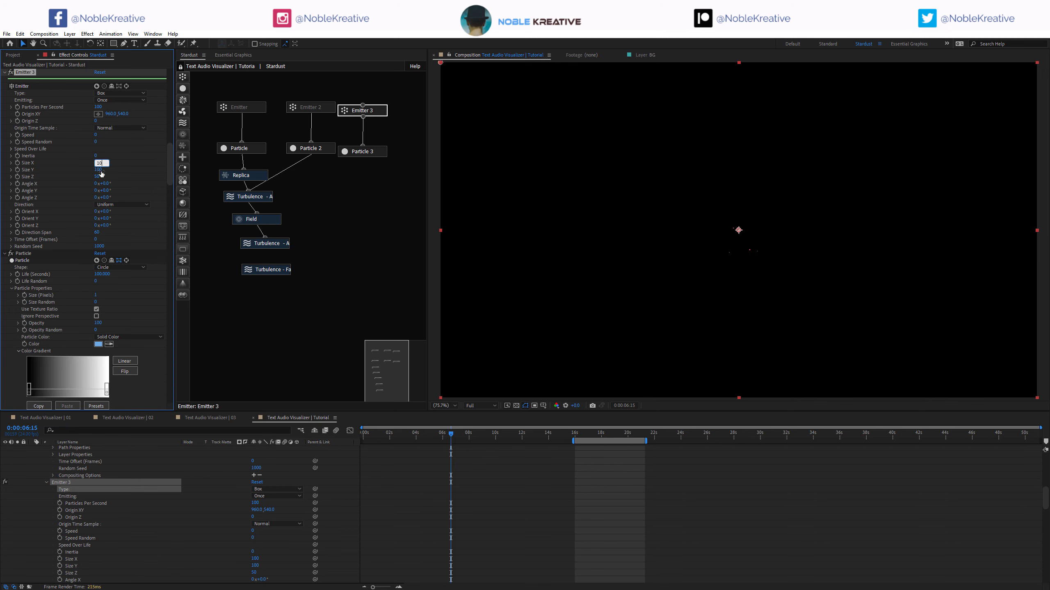
pyautogui.write('00')
pyautogui.press('Tab')
pyautogui.write('1000')
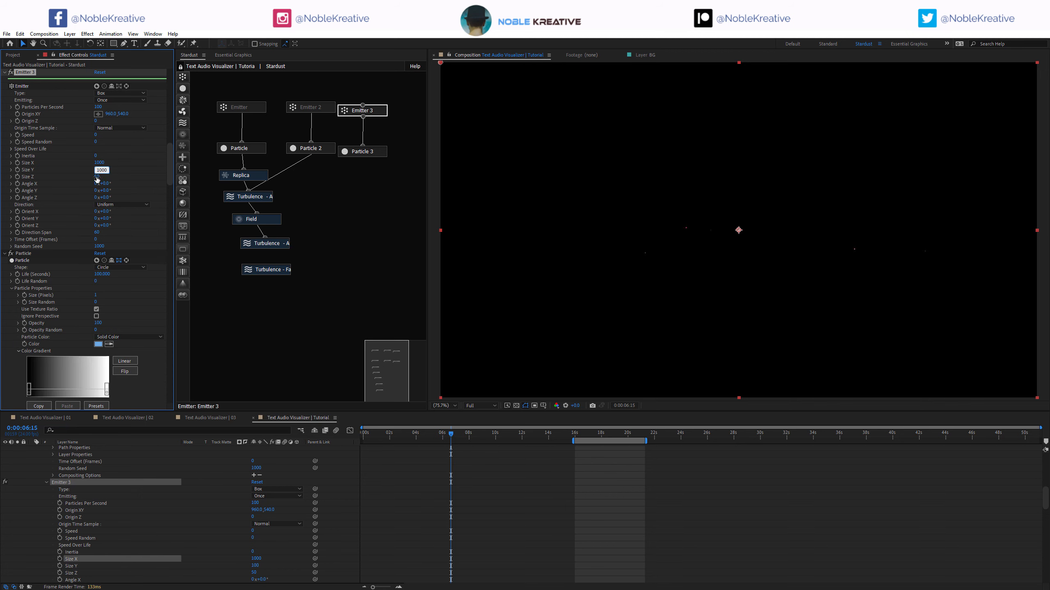
pyautogui.click(98, 177)
pyautogui.write('100')
pyautogui.press('Return')
pyautogui.click(120, 100)
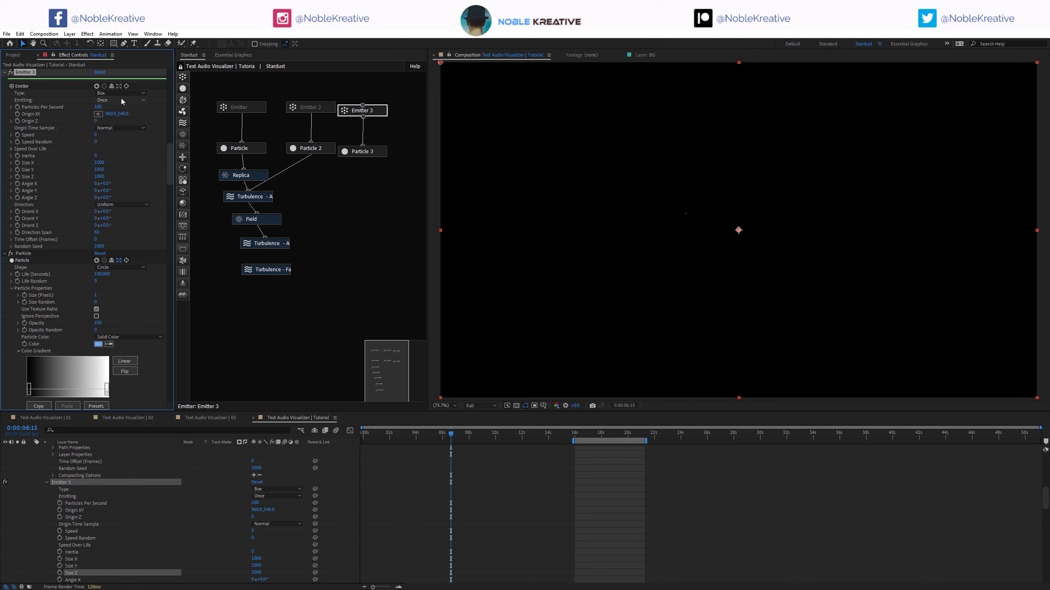
pyautogui.click(111, 123)
# Set Particle 3's life to 25 seconds and its Life Random to 25.
pyautogui.click(381, 154)
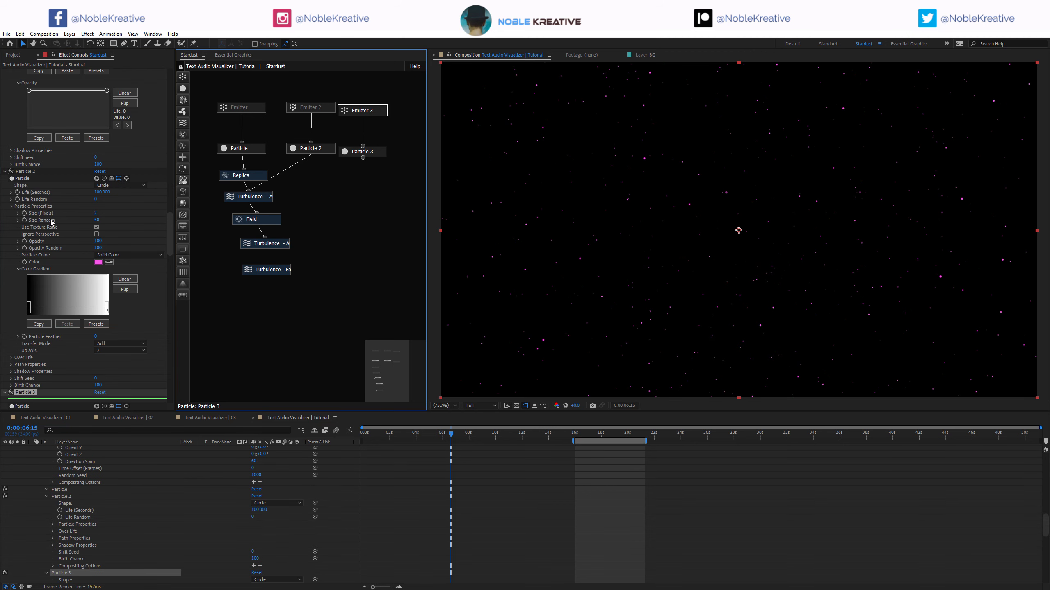
pyautogui.scroll(-5, 109, 325)
pyautogui.click(101, 284)
pyautogui.write('25')
pyautogui.press('Return')
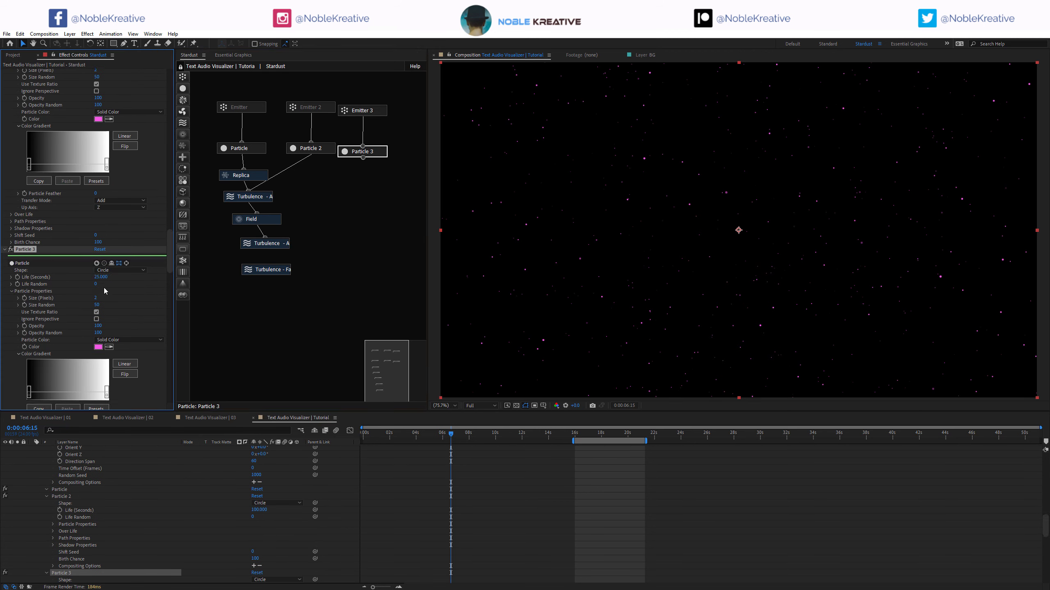
pyautogui.click(97, 284)
pyautogui.write('25')
pyautogui.press('Return')
# Set Particle 3's Size Random to 100 and its Birth Chance to 80.
pyautogui.scroll(-4, 59, 359)
pyautogui.click(98, 359)
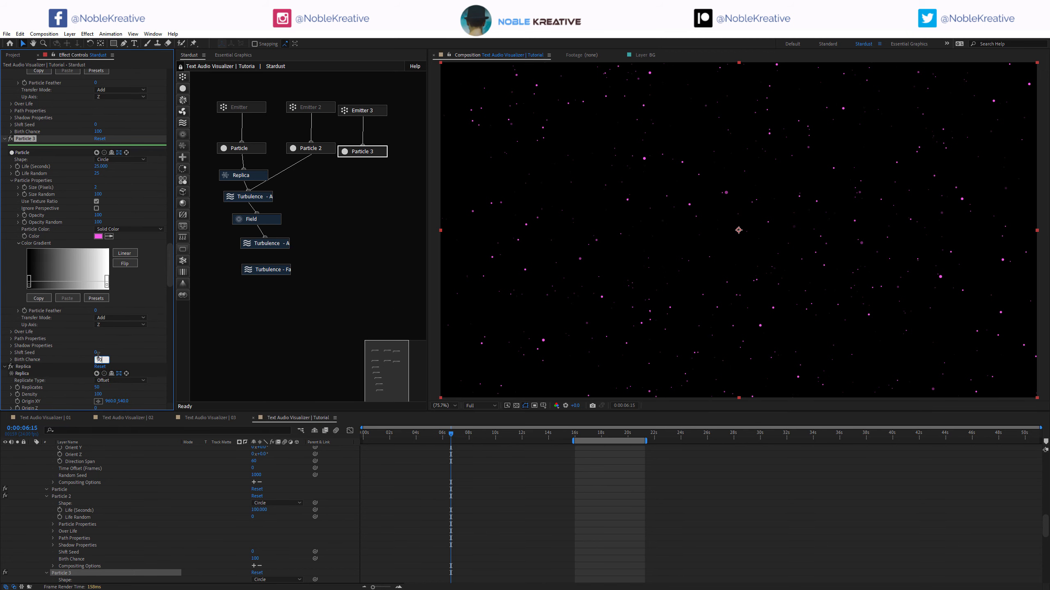
pyautogui.press('Return')
pyautogui.click(97, 359)
pyautogui.write('80')
pyautogui.press('Return')
# Color Particle 3 with Random From Gradient, using the light-blue Color 04 gradient preset.
pyautogui.click(110, 230)
pyautogui.click(141, 256)
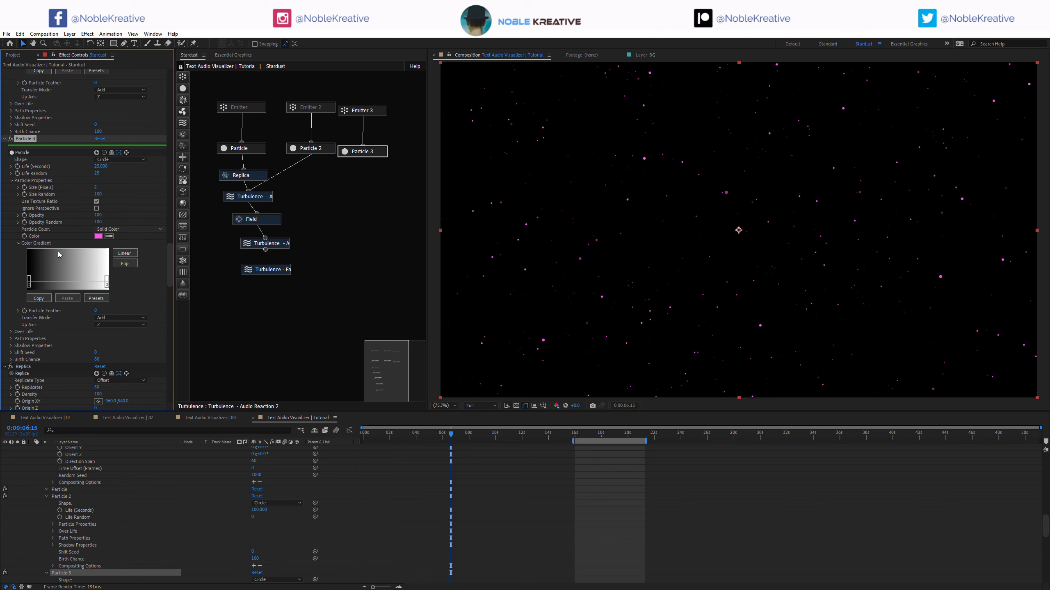
pyautogui.click(96, 298)
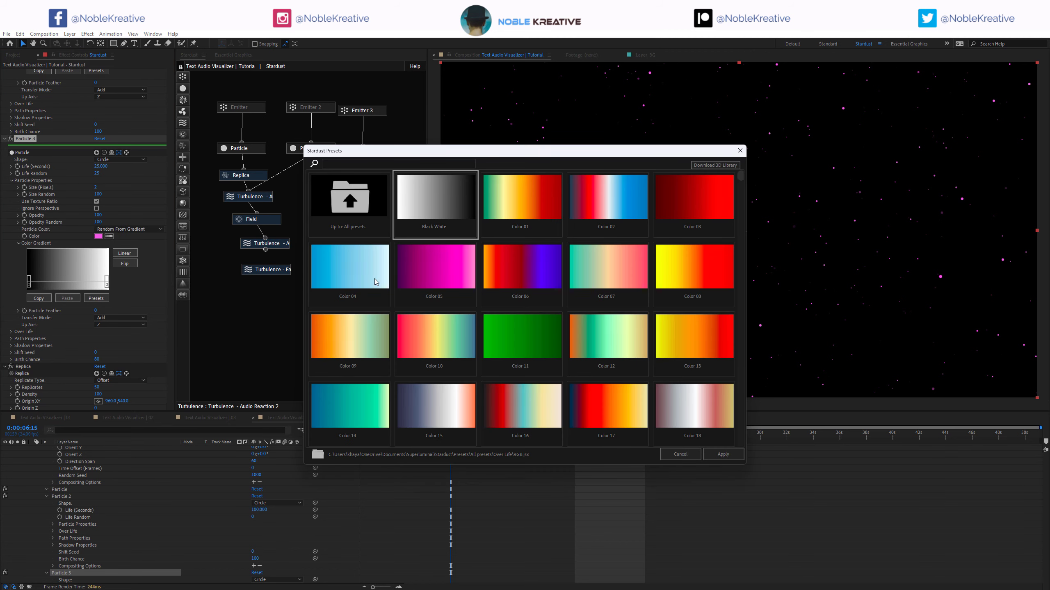
pyautogui.click(374, 279)
pyautogui.click(720, 452)
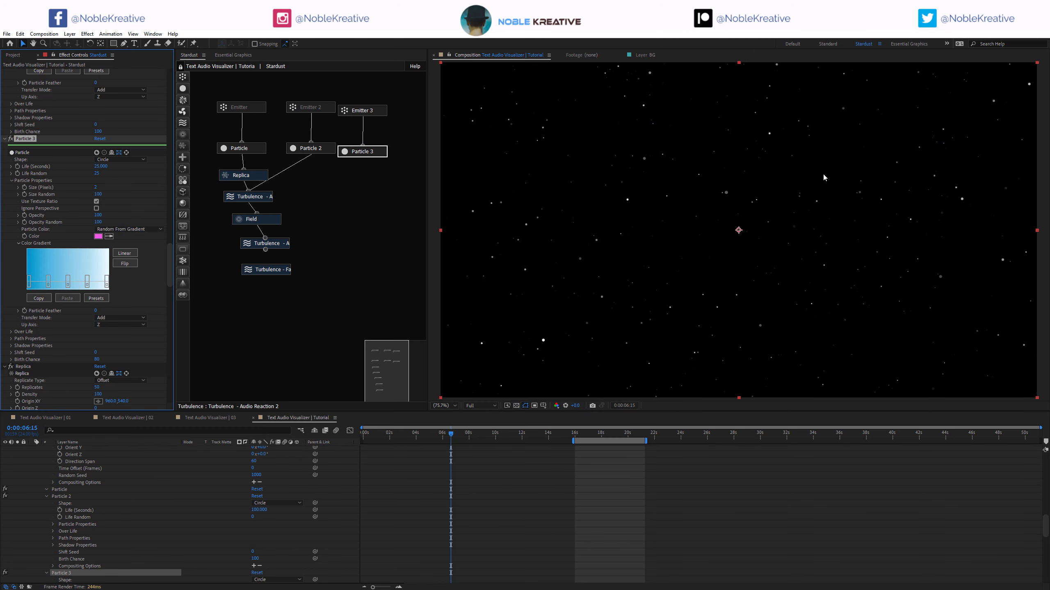
# Collapse the Stardust layer's properties in the timeline and add a one-node camera with the 50mm preset.
pyautogui.scroll(15, 179, 495)
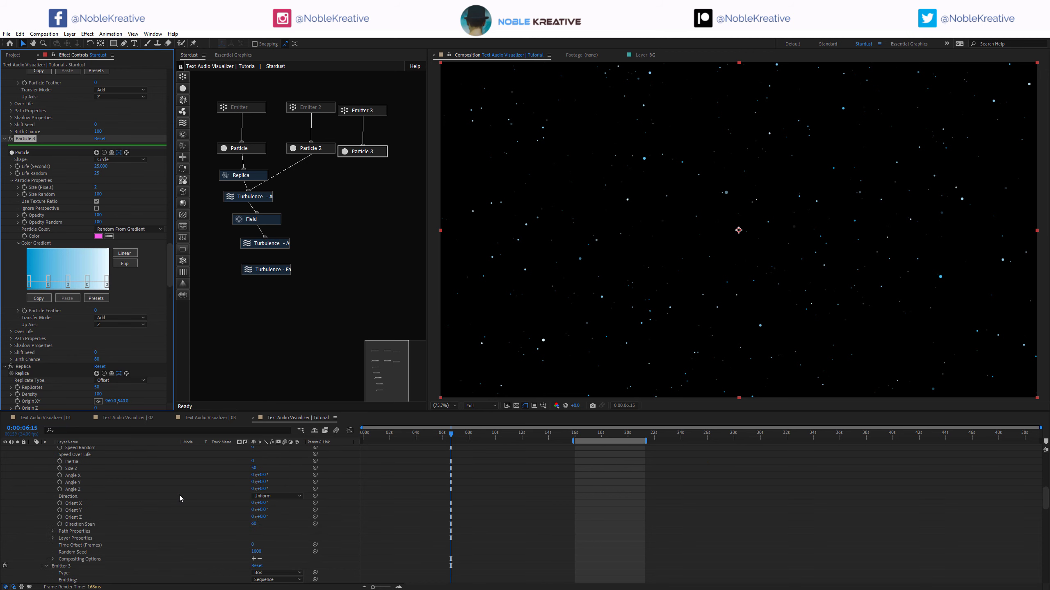
pyautogui.click(32, 464)
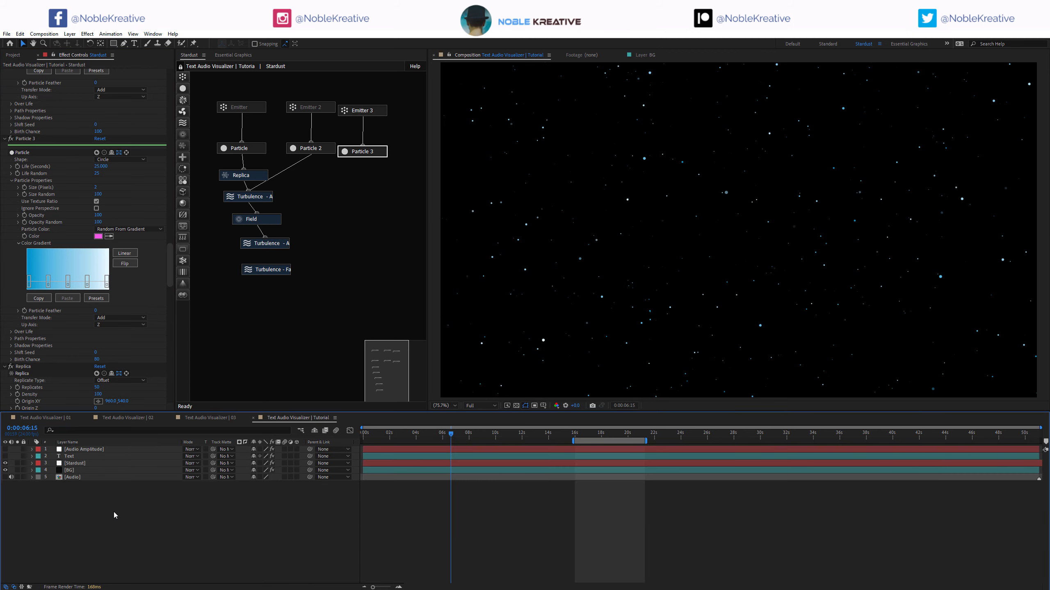
pyautogui.hotkey('ctrl', 'alt', 'shift', 'c')
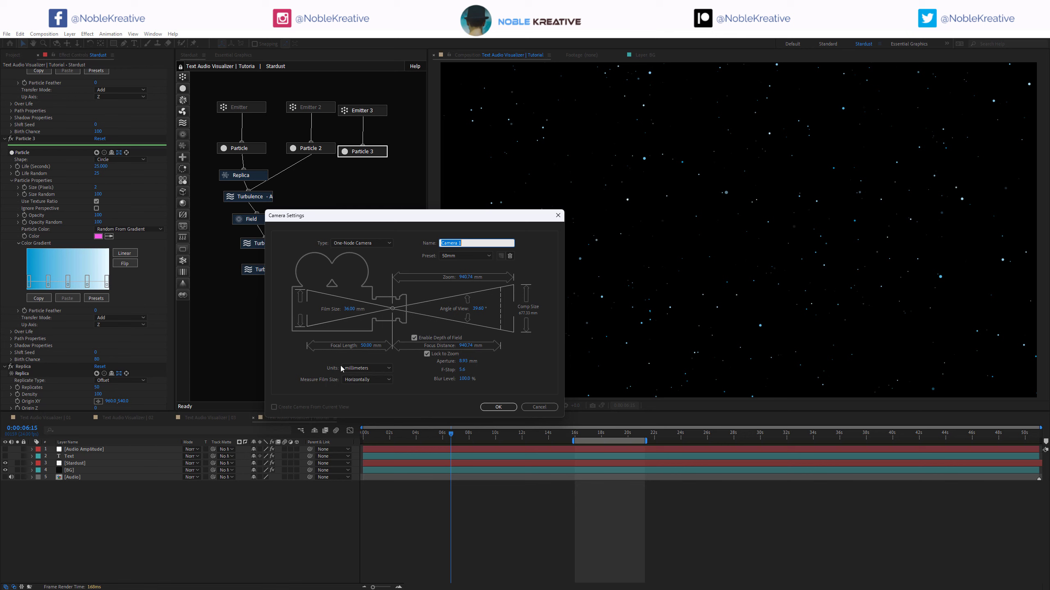
pyautogui.press('Return')
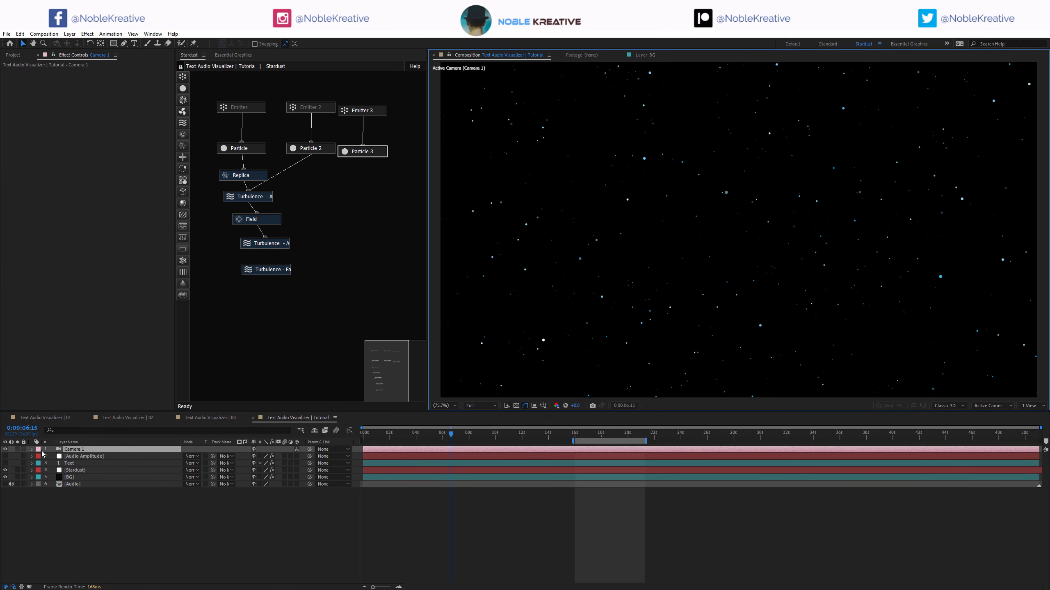
# Expand the camera's Camera Options, and re-enable Emitter and Emitter 2 in the Stardust node graph.
pyautogui.click(32, 450)
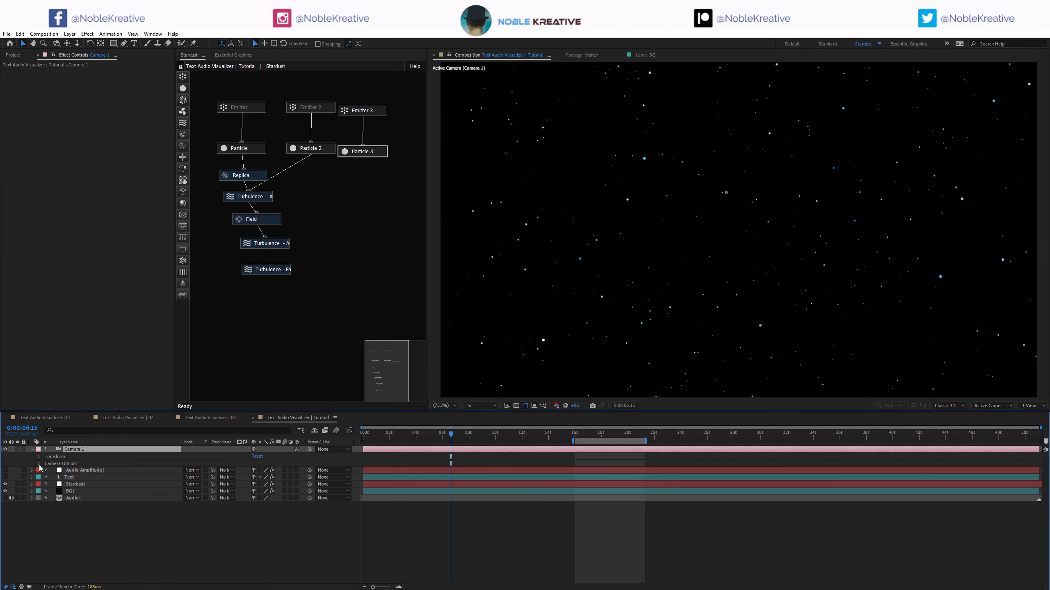
pyautogui.click(39, 464)
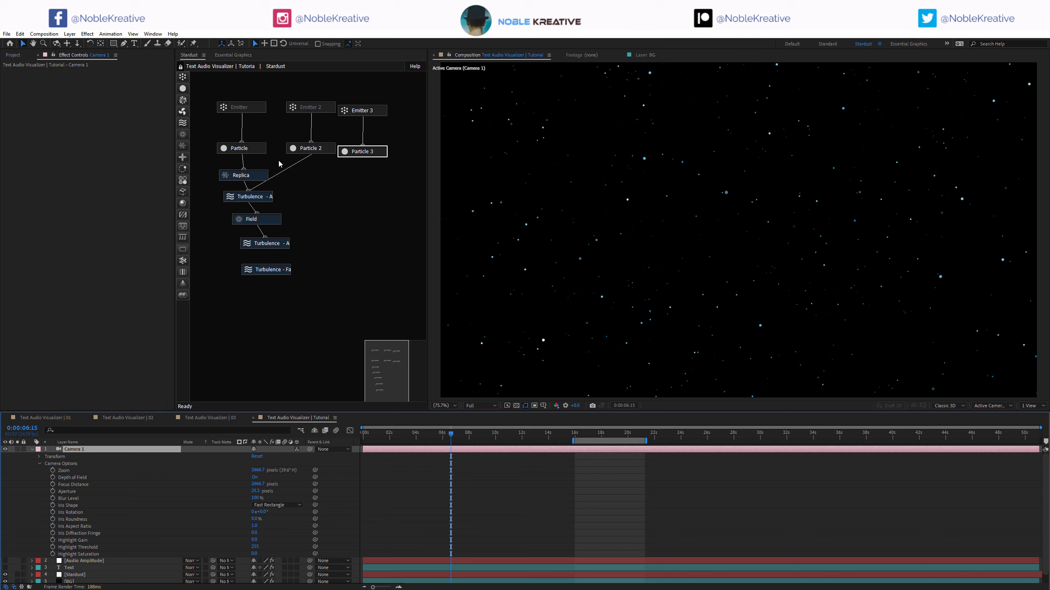
pyautogui.moveTo(325, 88); pyautogui.dragTo(257, 109)
pyautogui.rightClick(258, 109)
pyautogui.click(292, 92)
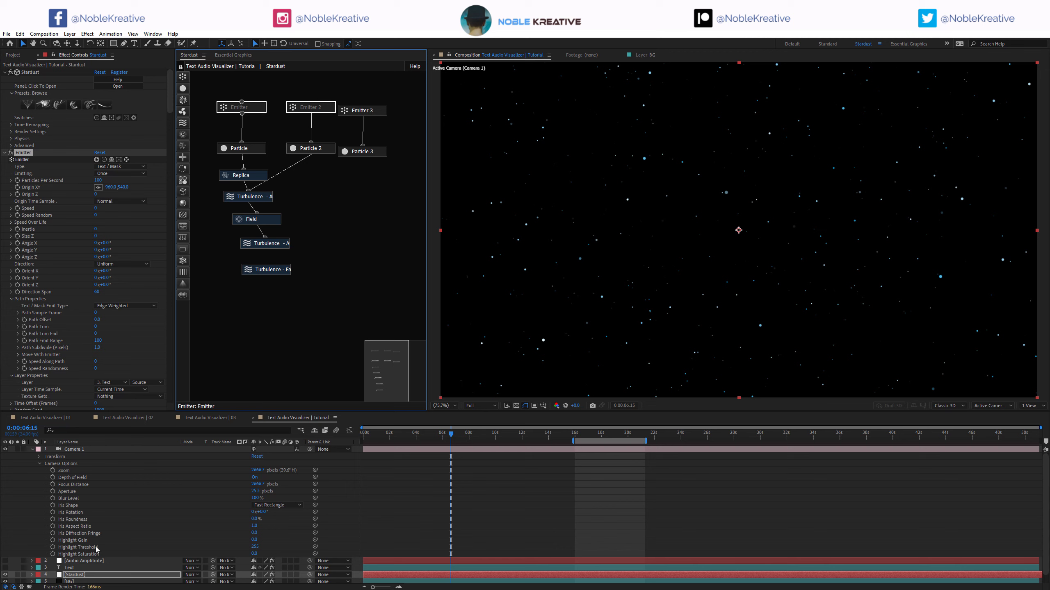
# Add an adjustment layer above the Audio Amplitude layer and name it Glow.
pyautogui.click(96, 561)
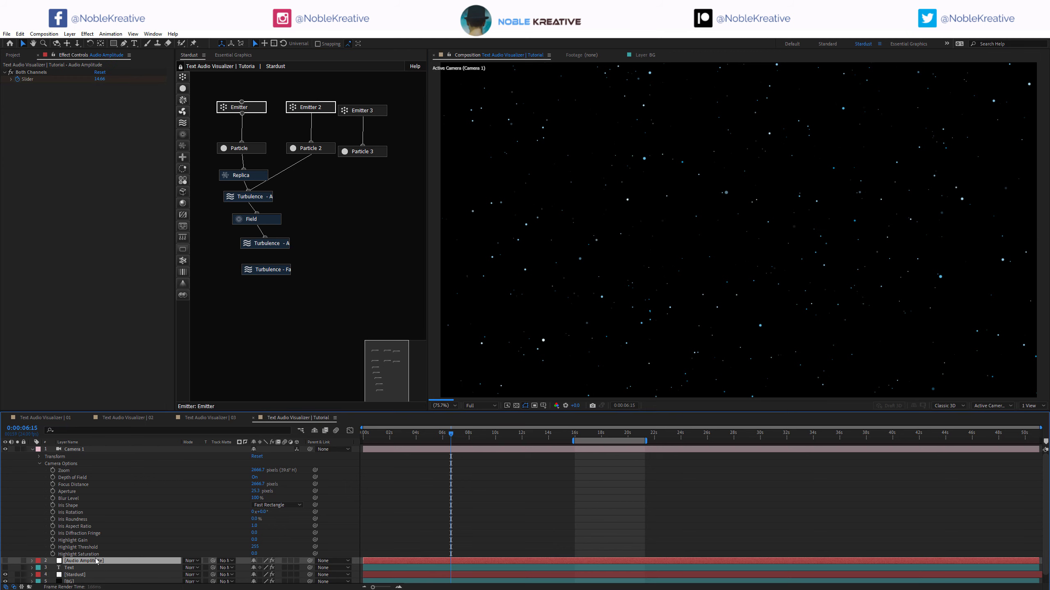
pyautogui.hotkey('ctrl', 'alt', 'y')
pyautogui.press('Return')
pyautogui.write('Glo')
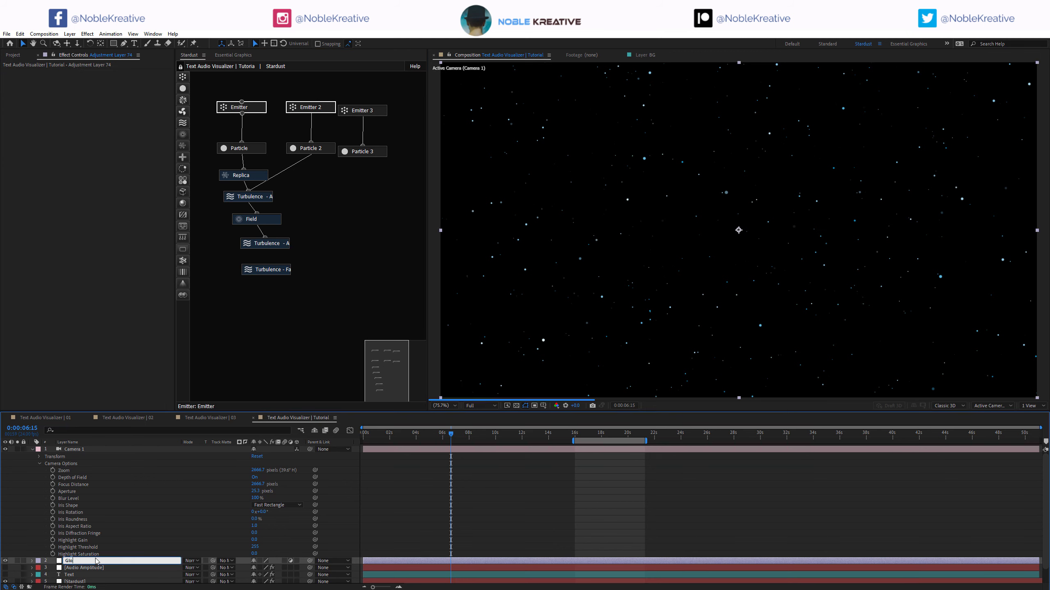
pyautogui.write('w')
pyautogui.press('Return')
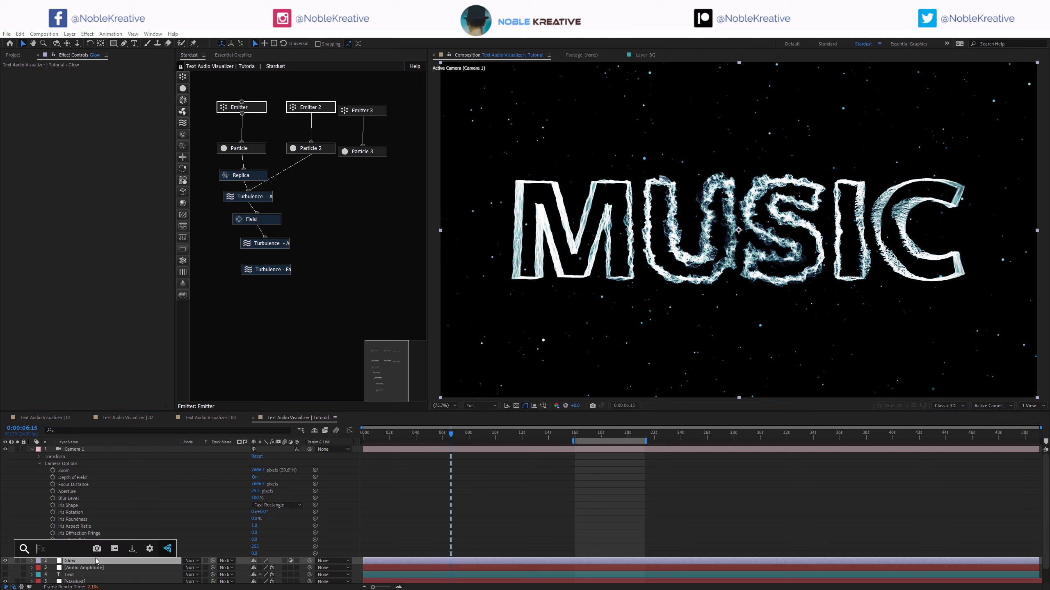
# Apply Deep Glow to the Glow layer and set its Blend Mode to Add.
pyautogui.hotkey('ctrl', 'space')
pyautogui.write('dee')
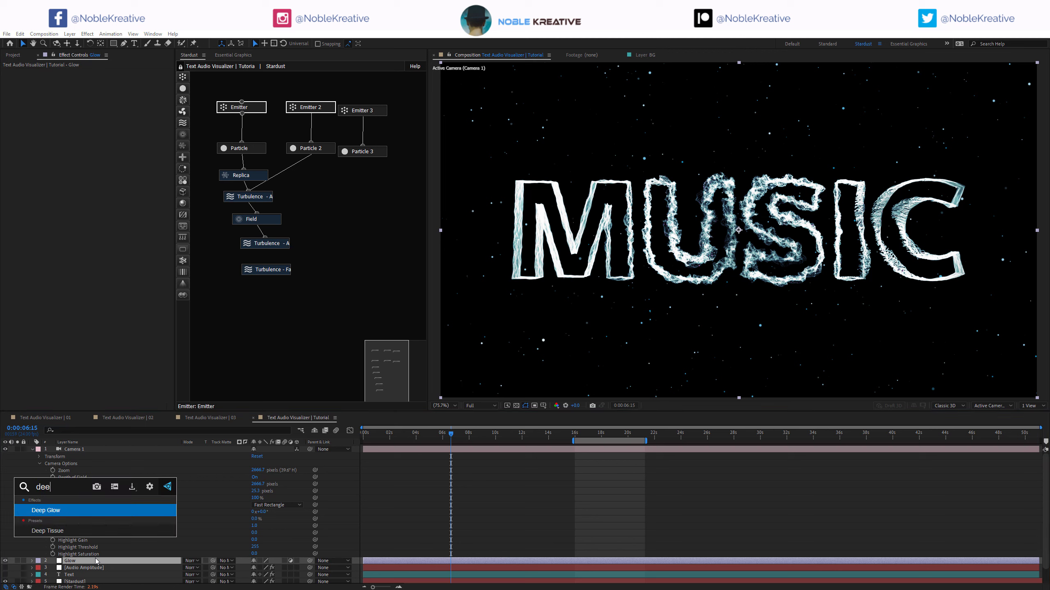
pyautogui.press('Return')
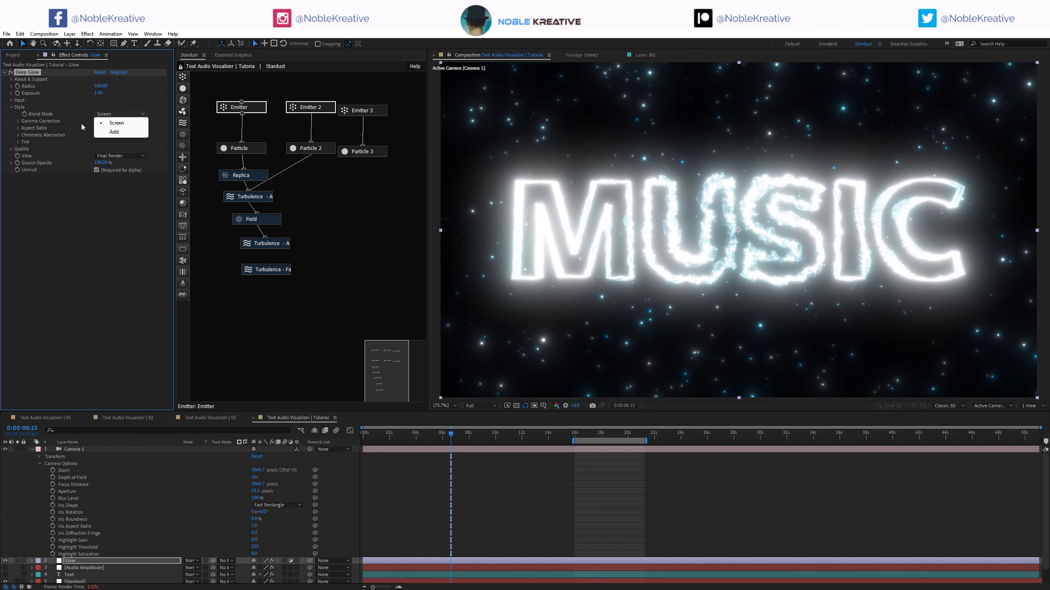
pyautogui.click(132, 132)
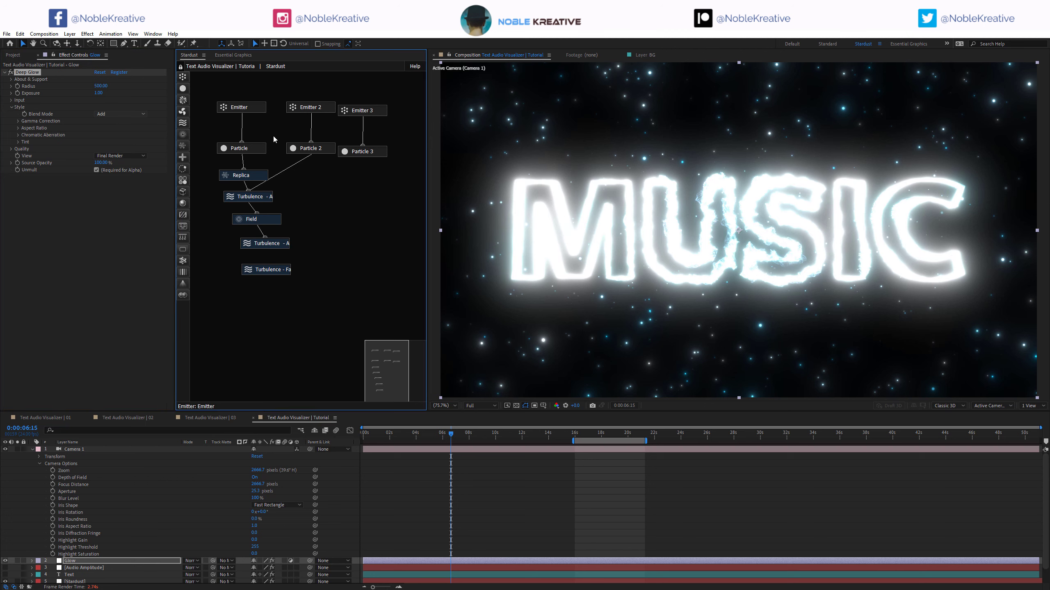
# Set the size of the first Particle node to 0.5 pixels.
pyautogui.click(255, 150)
pyautogui.scroll(-5, 69, 259)
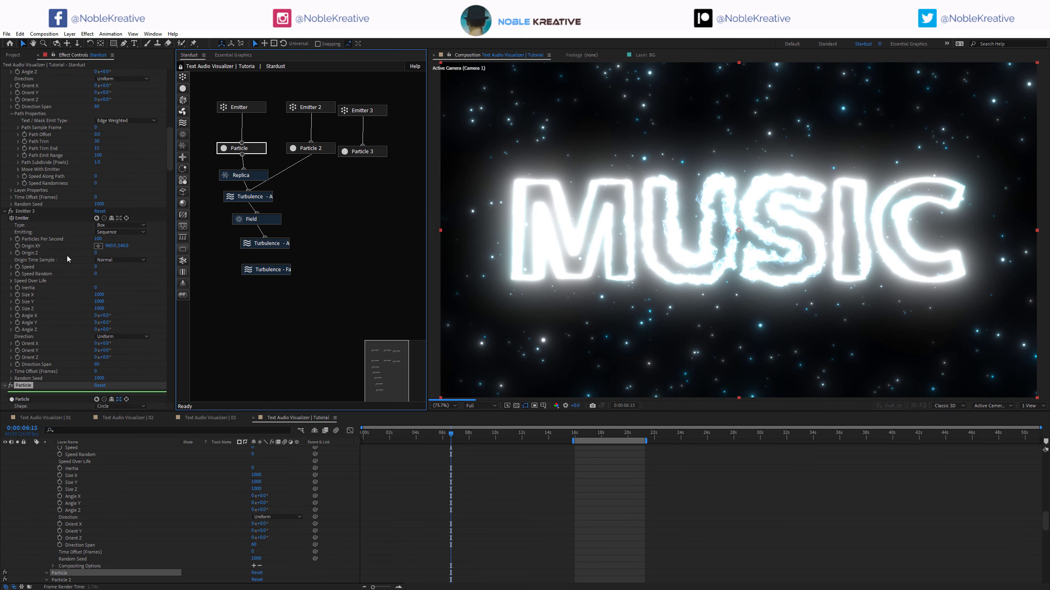
pyautogui.scroll(-3, 79, 256)
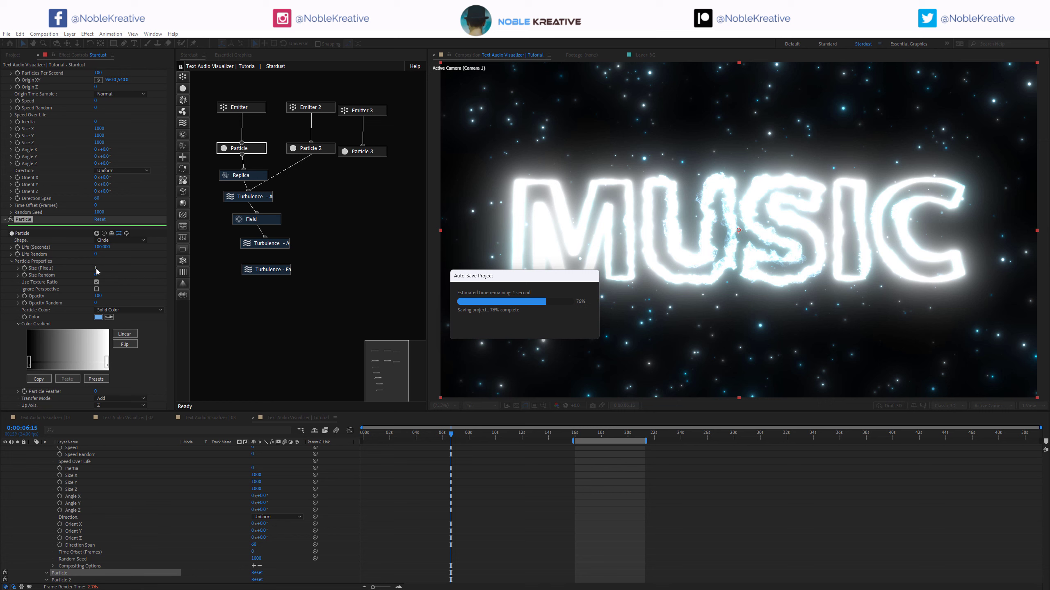
pyautogui.click(96, 268)
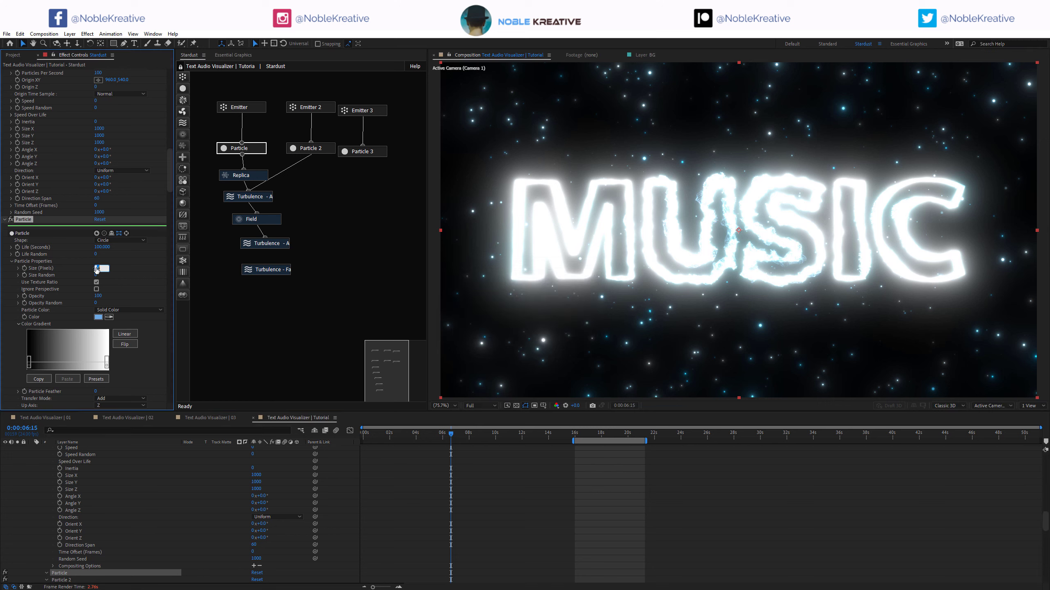
pyautogui.write('0.5')
pyautogui.press('Return')
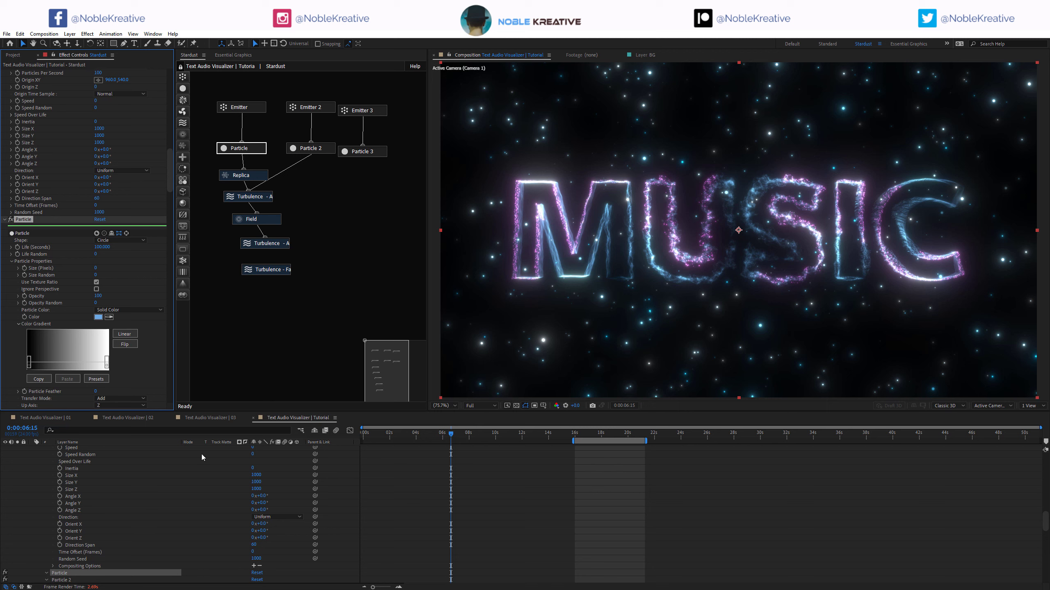
# Color the first Particle node with Loop From Gradient, using the blue-green Color 14 gradient preset.
pyautogui.scroll(10, 136, 500)
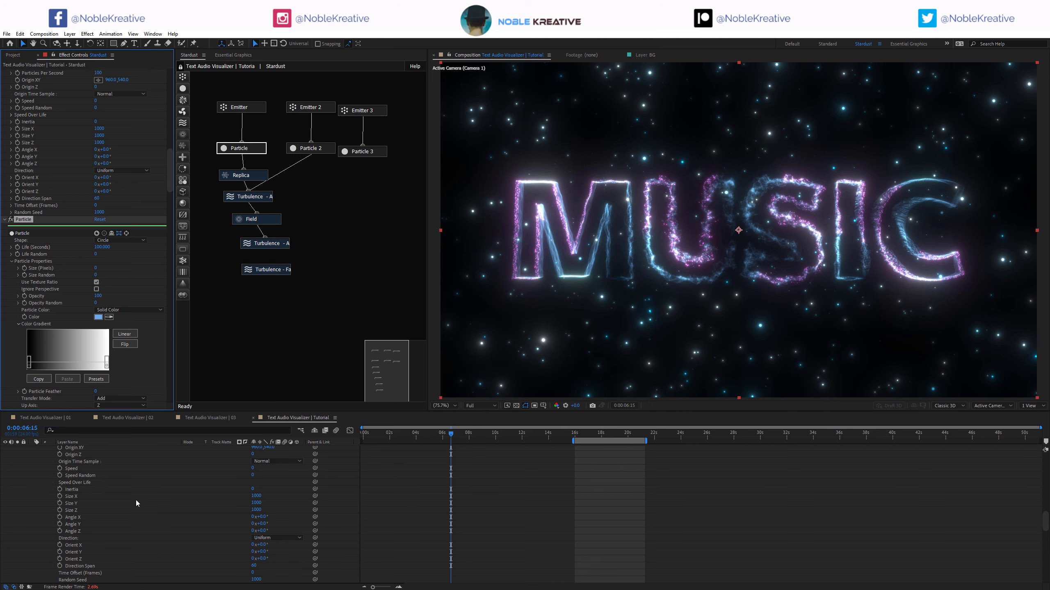
pyautogui.click(124, 309)
pyautogui.click(145, 346)
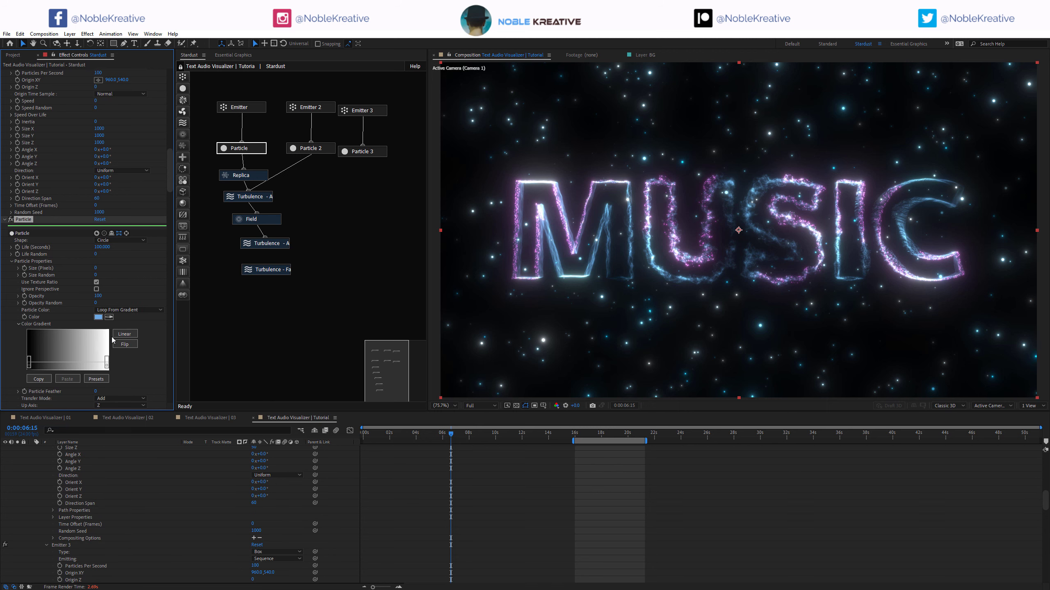
pyautogui.click(96, 380)
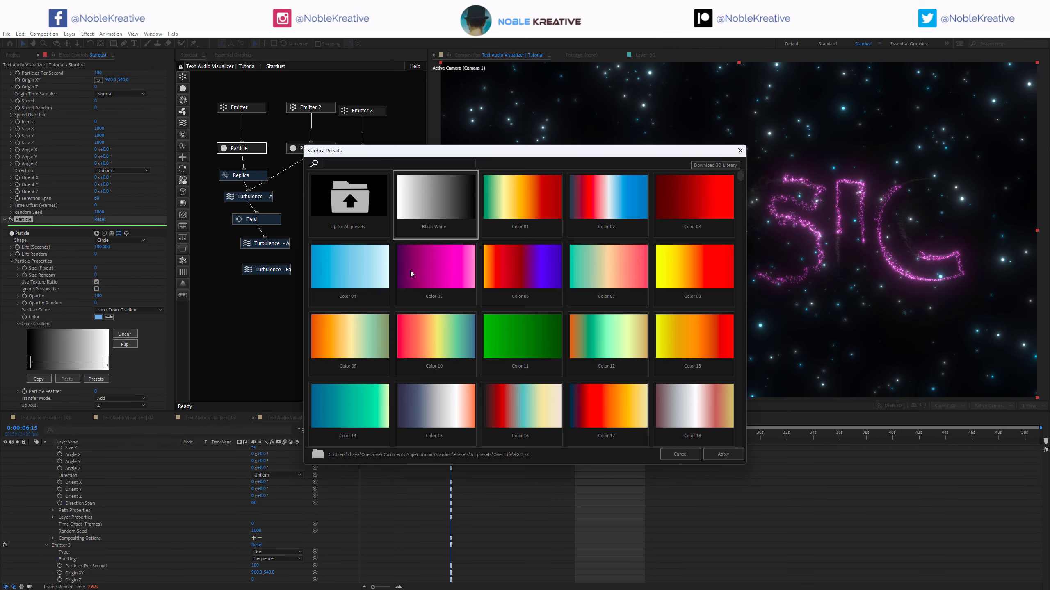
pyautogui.click(352, 407)
pyautogui.click(723, 454)
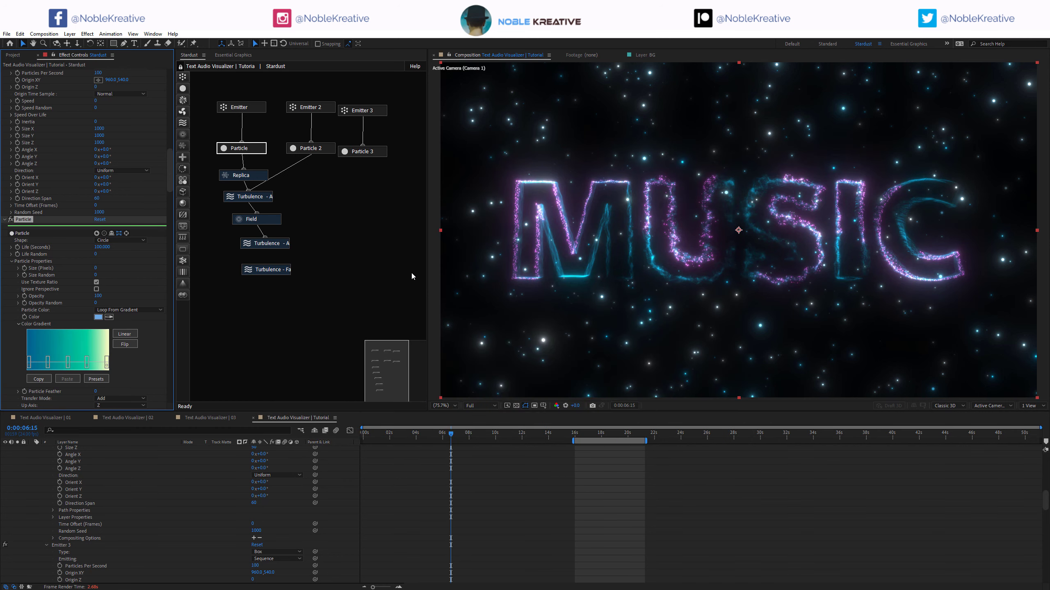
# Add an adjustment layer named Blend and place it directly below the Glow layer.
pyautogui.scroll(15, 116, 495)
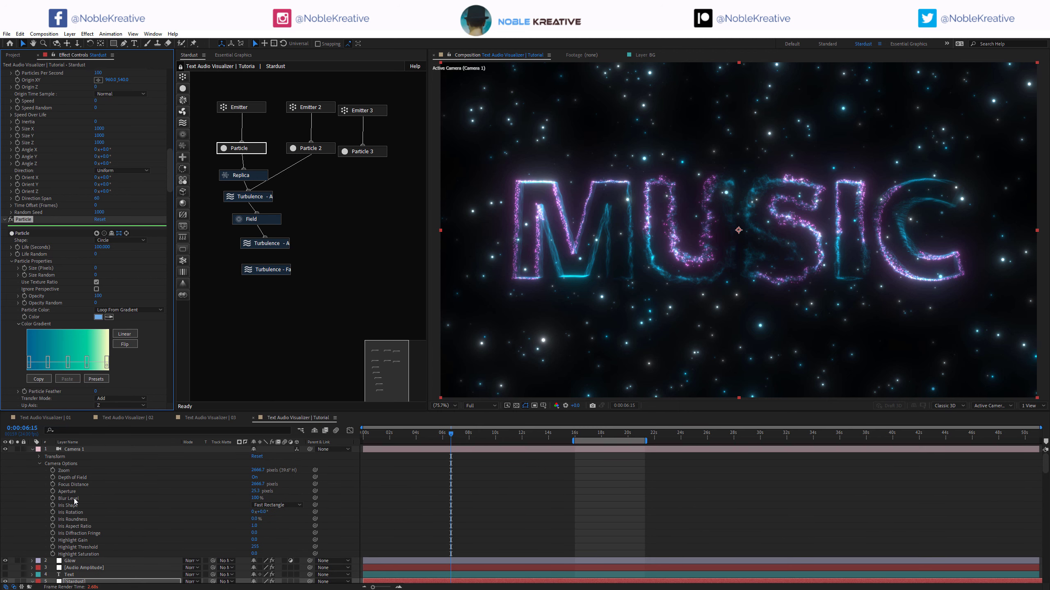
pyautogui.hotkey('ctrl', 'alt', 'y')
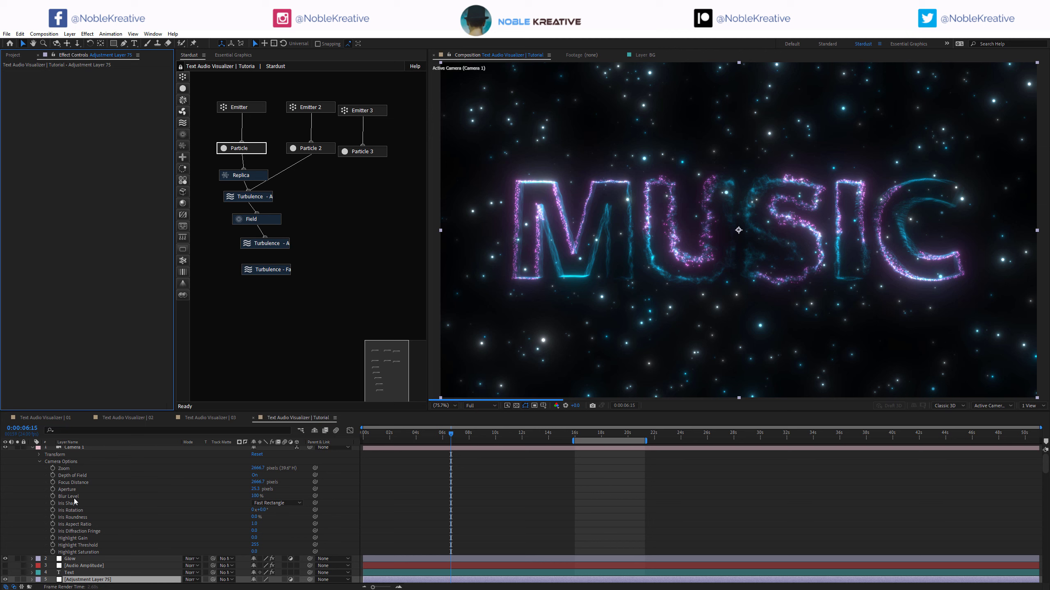
pyautogui.scroll(-3, 101, 525)
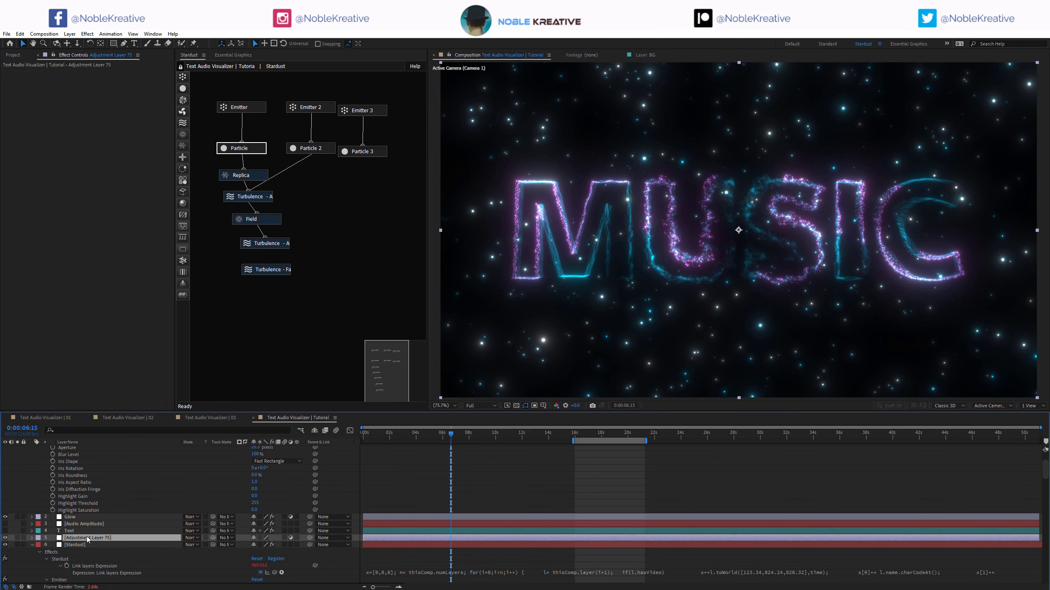
pyautogui.press('Return')
pyautogui.write('Blend')
pyautogui.press('Return')
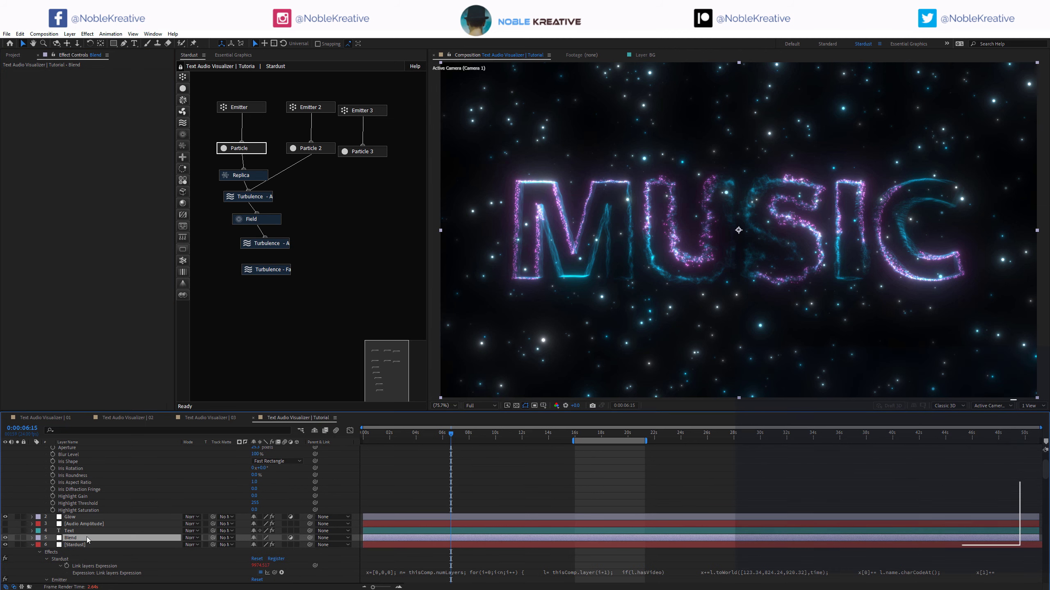
pyautogui.moveTo(87, 538); pyautogui.dragTo(87, 524)
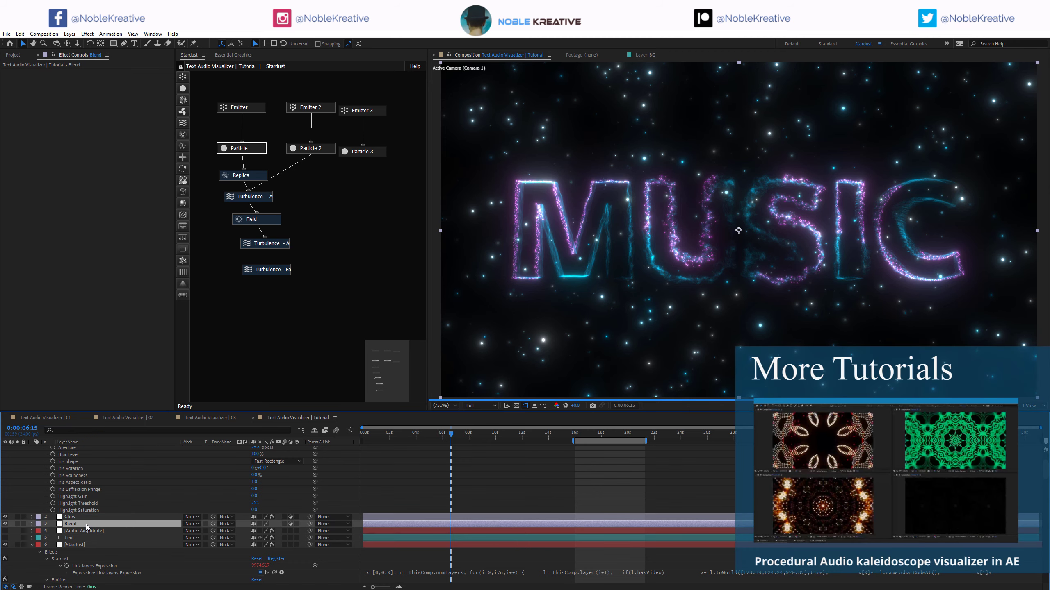
# Apply CC Composite to the Blend layer and set its Transfer Mode to Soft Light.
pyautogui.hotkey('ctrl', 'space')
pyautogui.write('cc comp')
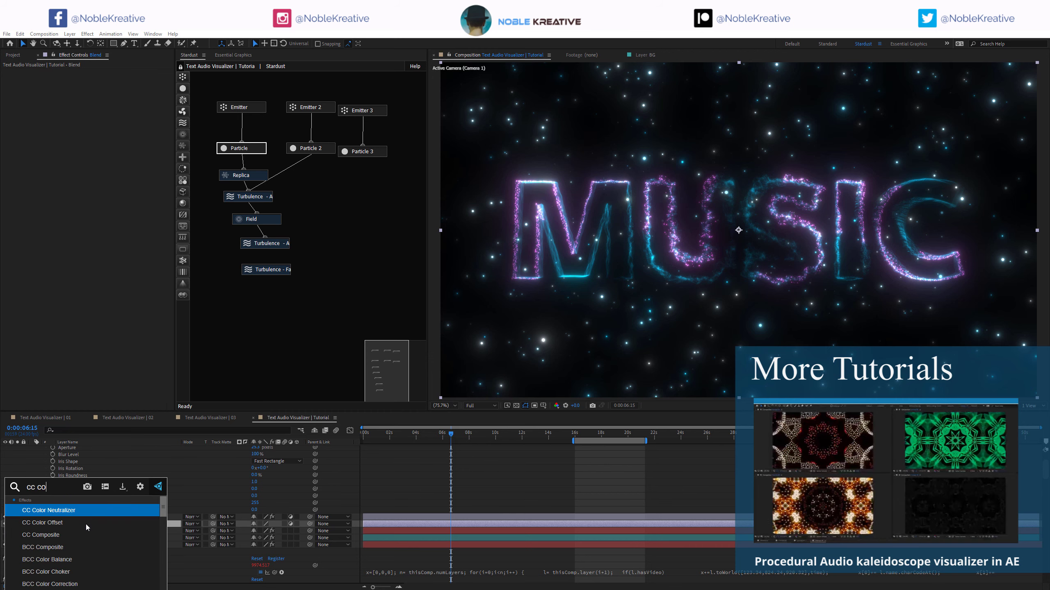
pyautogui.press('Return')
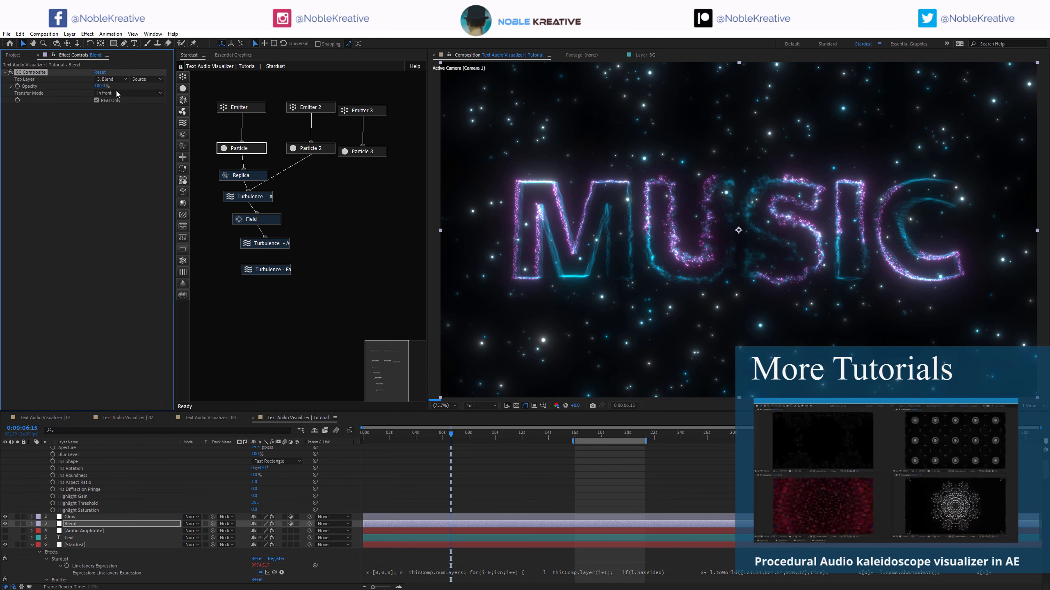
pyautogui.click(129, 92)
pyautogui.click(133, 235)
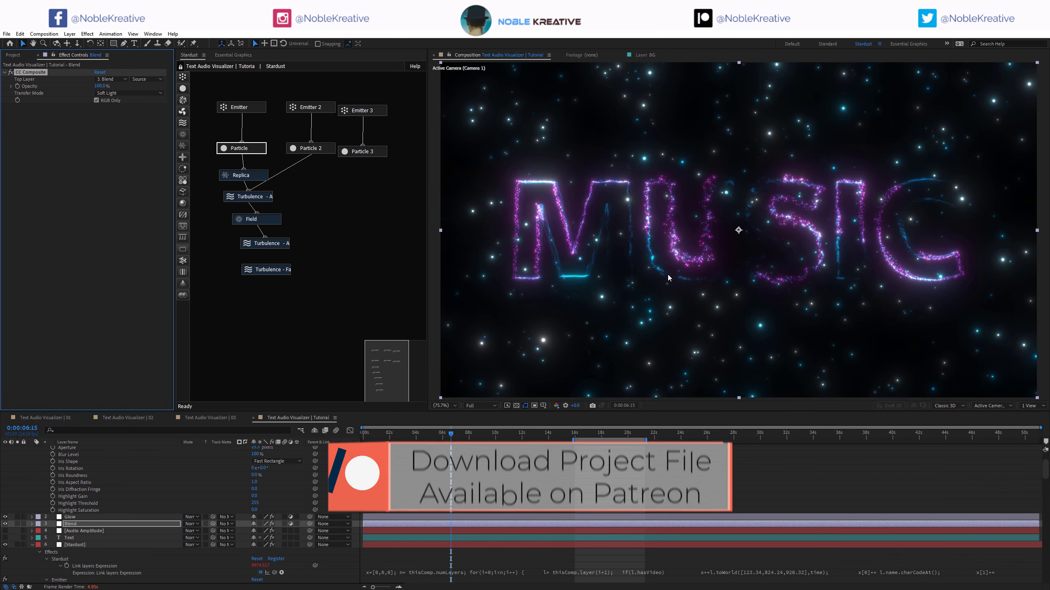
# In the first Particle's Path Properties, raise the Size curve's start point to about 55 and its end point to about 47.
pyautogui.click(259, 152)
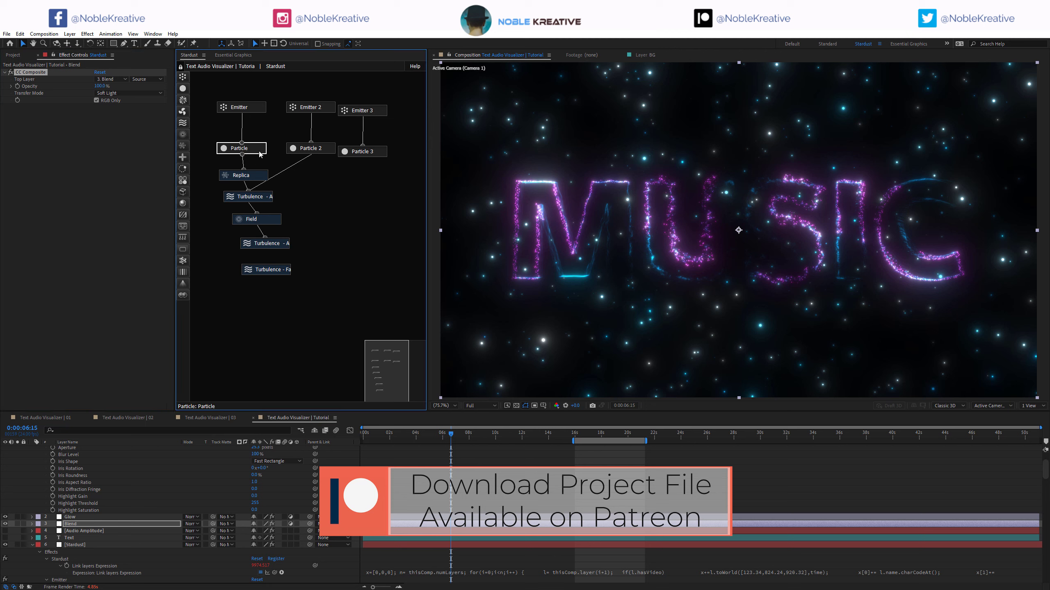
pyautogui.scroll(-3, 30, 288)
pyautogui.scroll(-3, 30, 289)
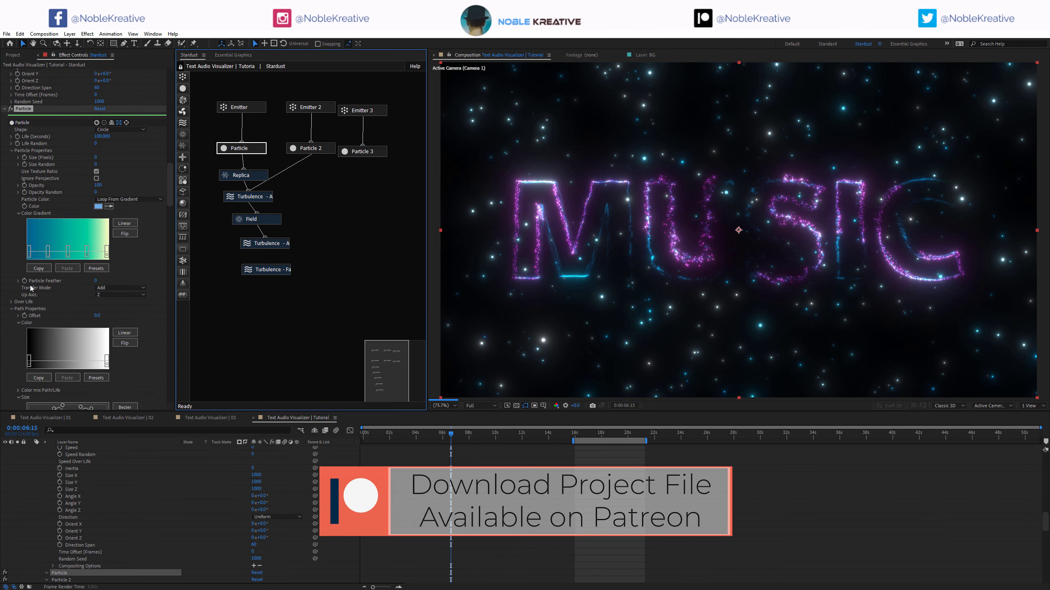
pyautogui.scroll(-3, 62, 298)
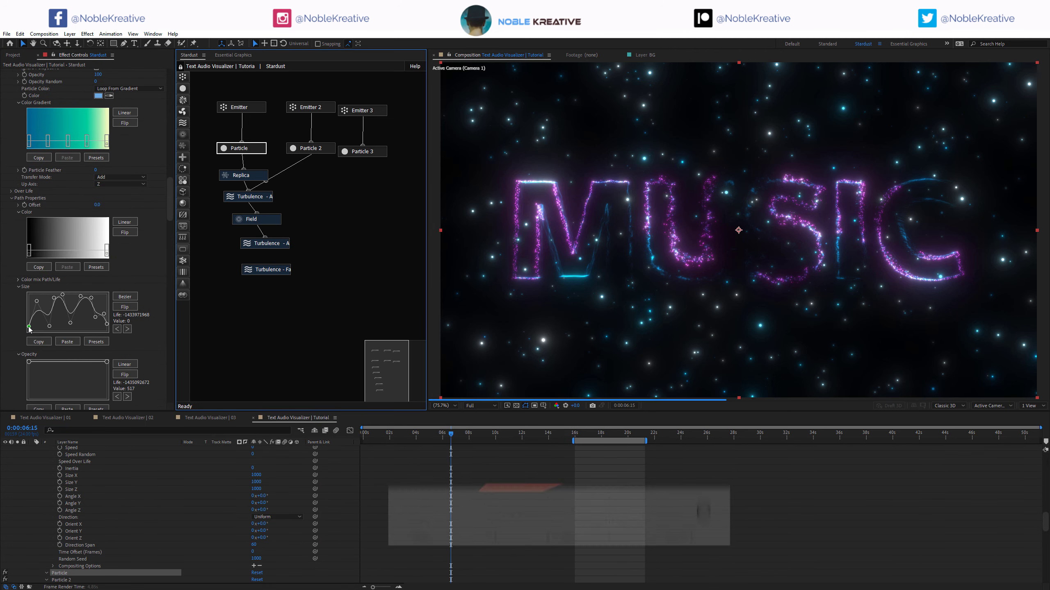
pyautogui.moveTo(28, 326); pyautogui.dragTo(28, 311)
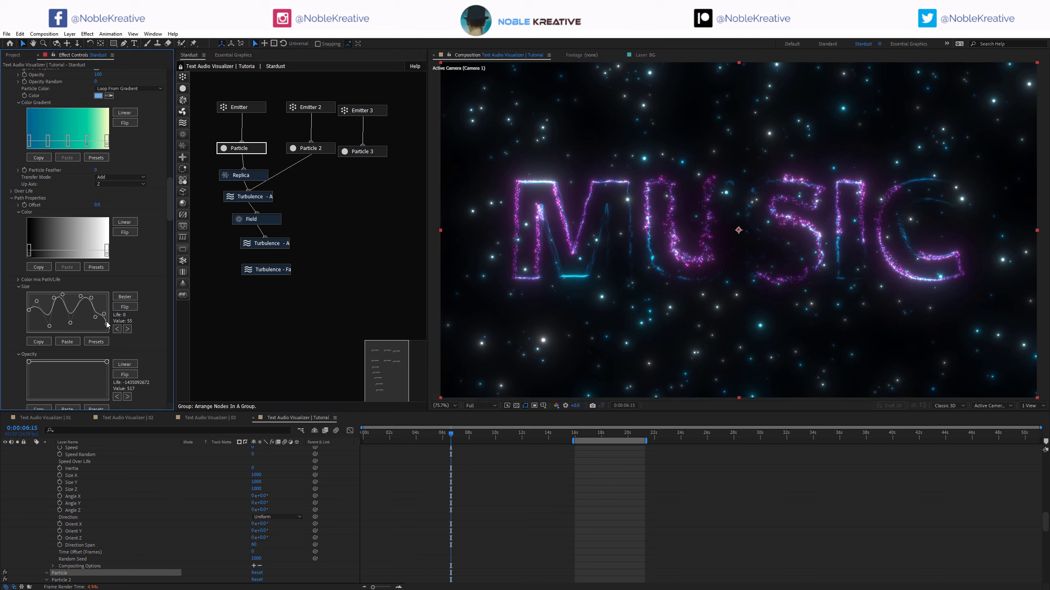
pyautogui.moveTo(109, 317); pyautogui.dragTo(106, 313)
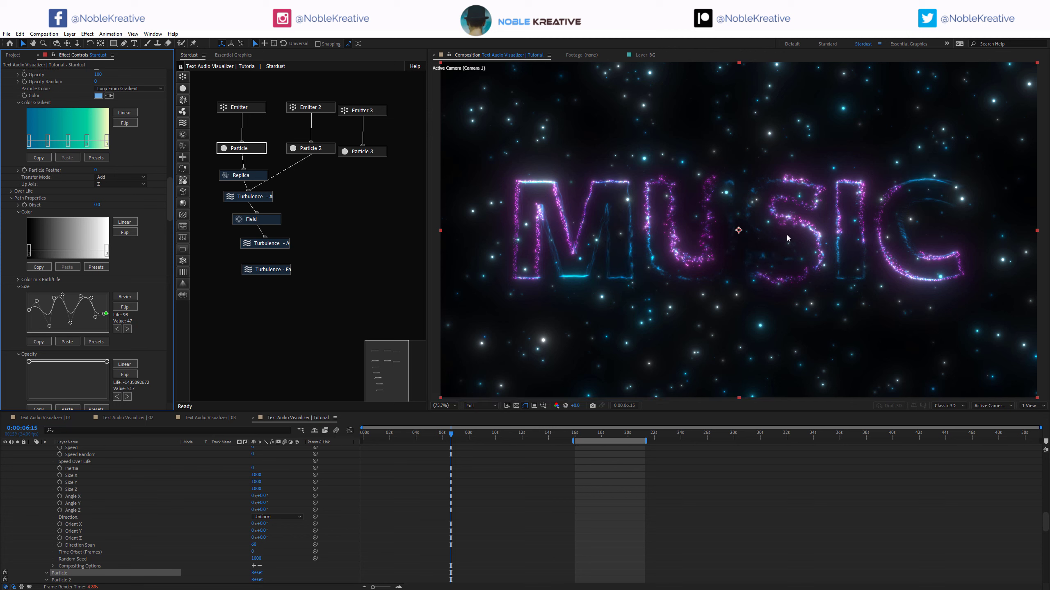
# Collapse the camera's properties and add an adjustment layer named Look above the Glow layer.
pyautogui.scroll(10, 120, 471)
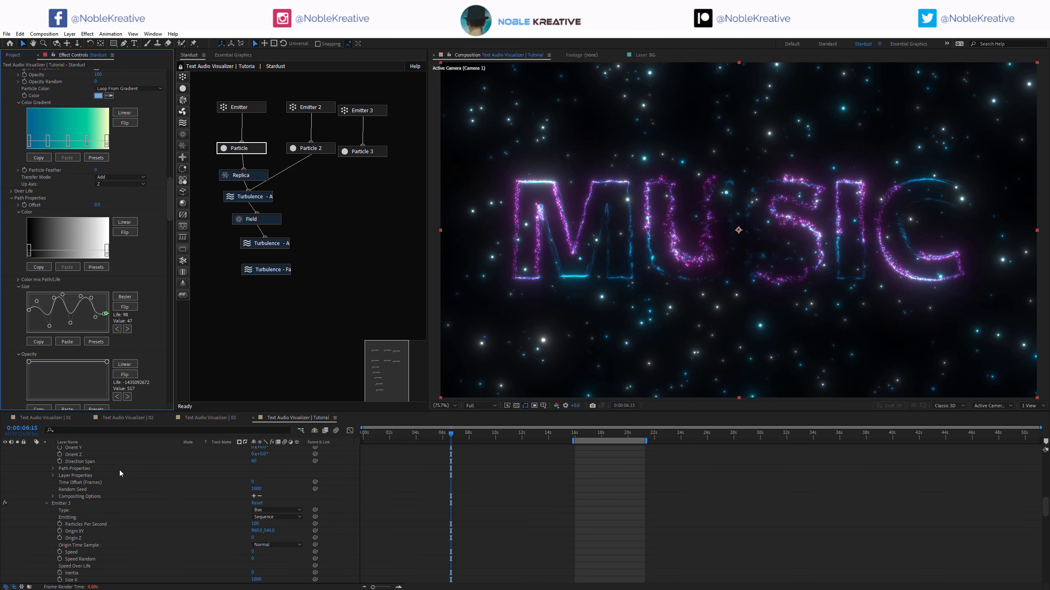
pyautogui.scroll(5, 114, 557)
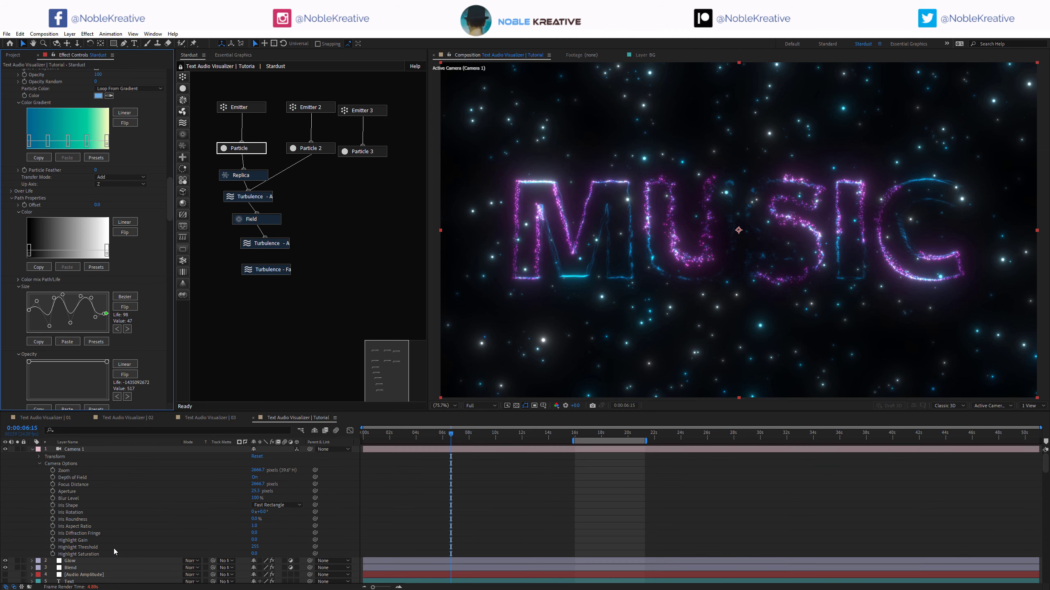
pyautogui.click(32, 449)
pyautogui.hotkey('ctrl', 'alt', 'y')
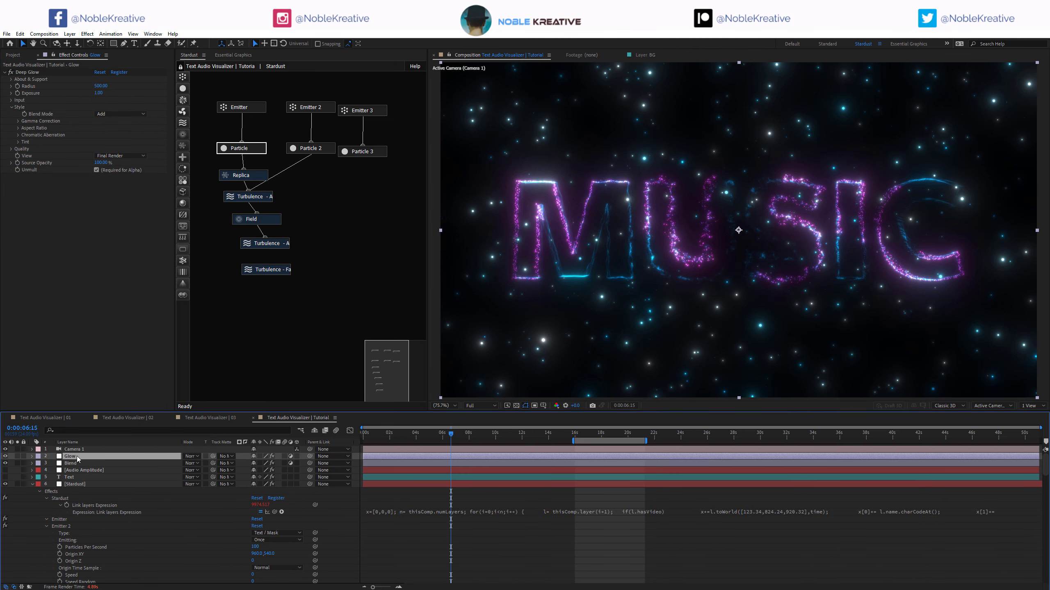
pyautogui.press('Return')
pyautogui.write('Look')
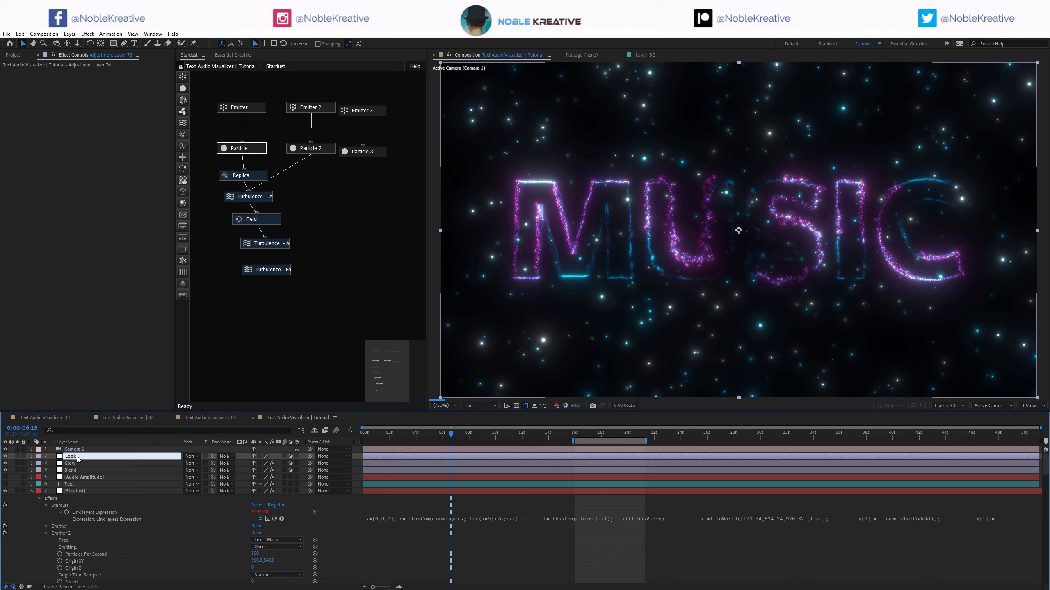
pyautogui.press('Return')
# Apply the Unsharp Mask, Noise and Lumetri Color effects to the Look adjustment layer.
pyautogui.hotkey('ctrl', 'space')
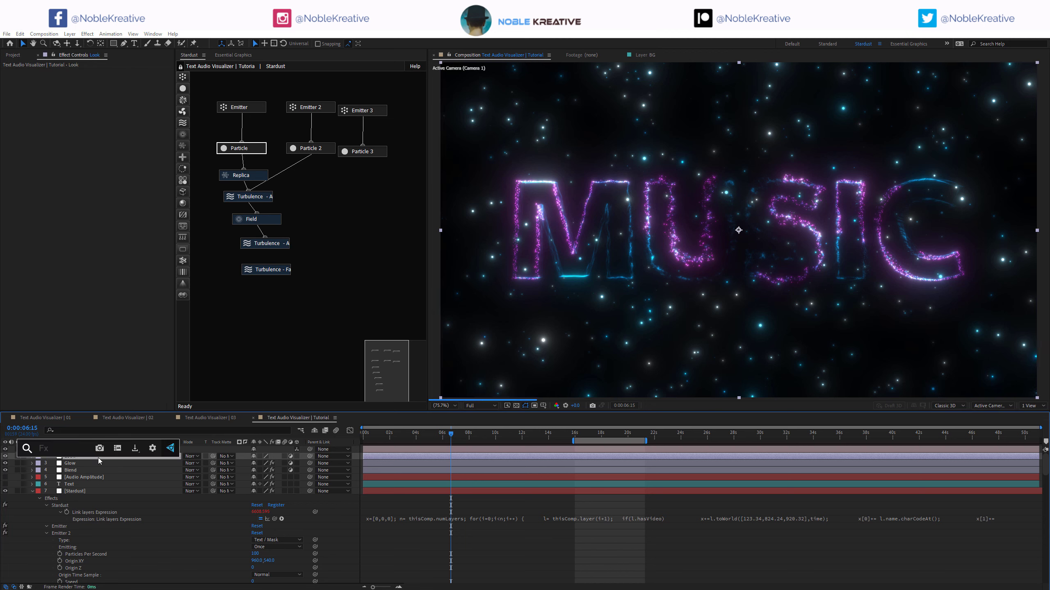
pyautogui.write('uns')
pyautogui.press('Return')
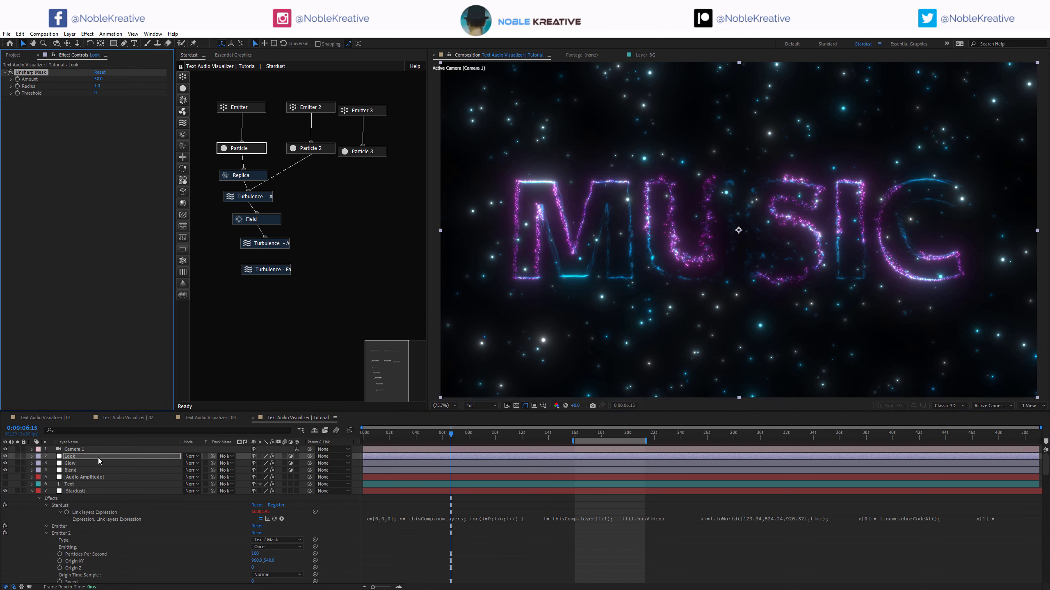
pyautogui.hotkey('ctrl', 'space')
pyautogui.write('noise')
pyautogui.press('Return')
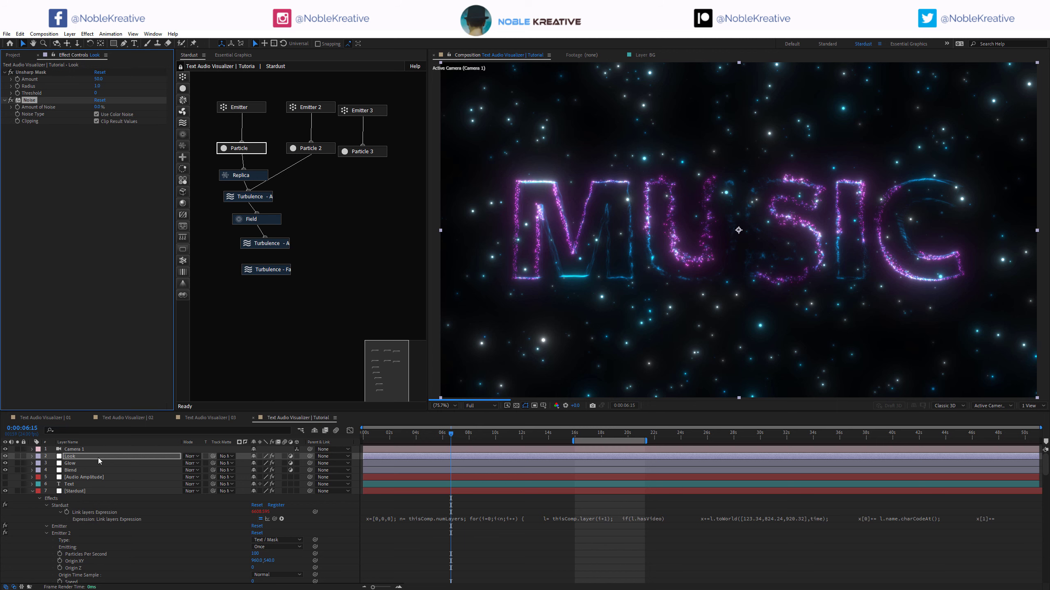
pyautogui.hotkey('ctrl', 'space')
pyautogui.write('lum')
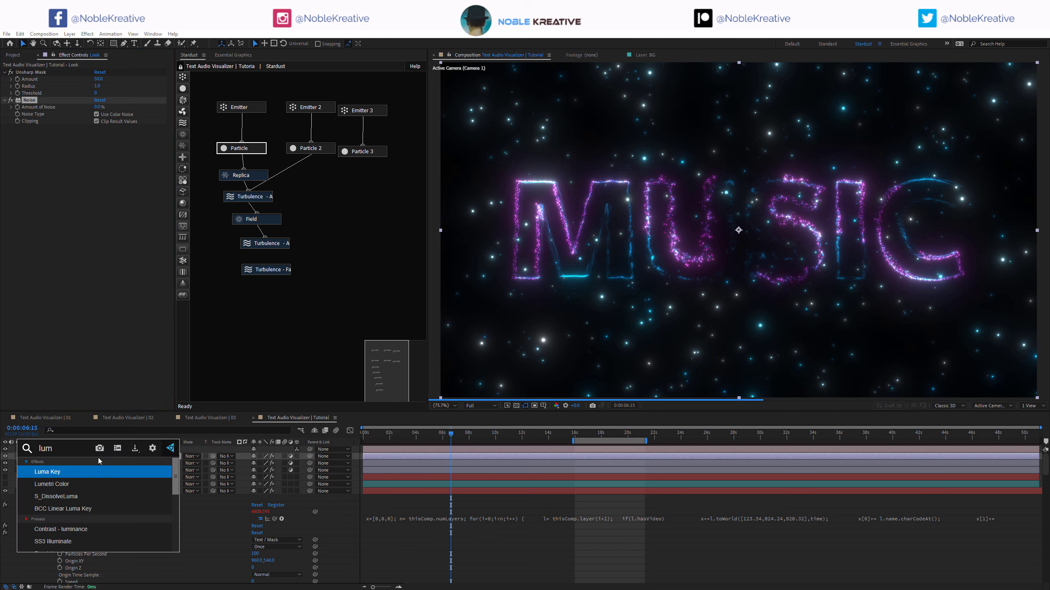
pyautogui.press('Down')
pyautogui.press('Return')
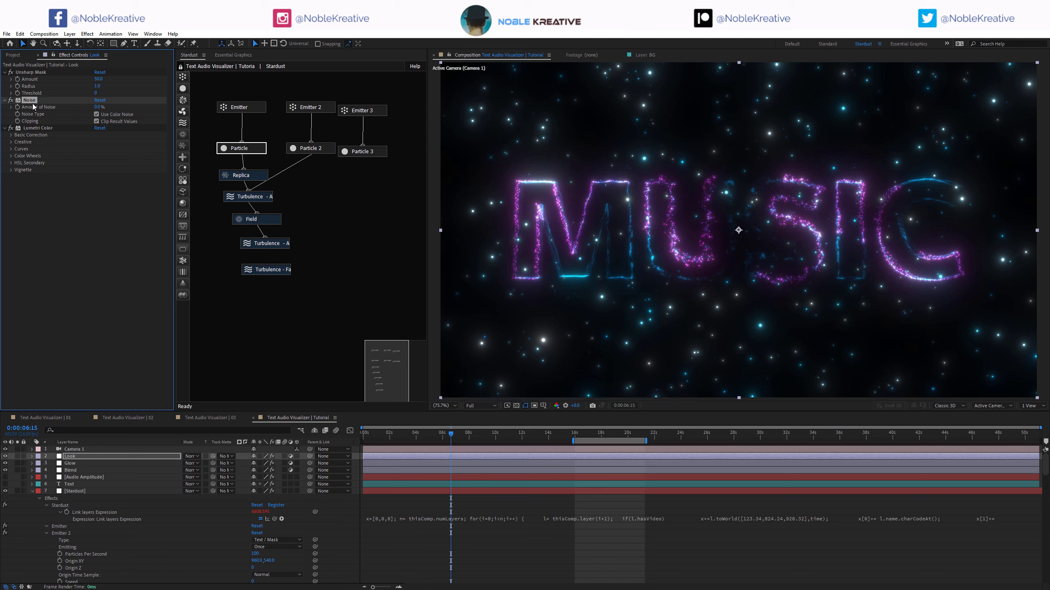
# Move the Look layer's Noise effect below Lumetri Color and set its Amount of Noise to 3%.
pyautogui.click(99, 156)
pyautogui.write('3')
pyautogui.press('Return')
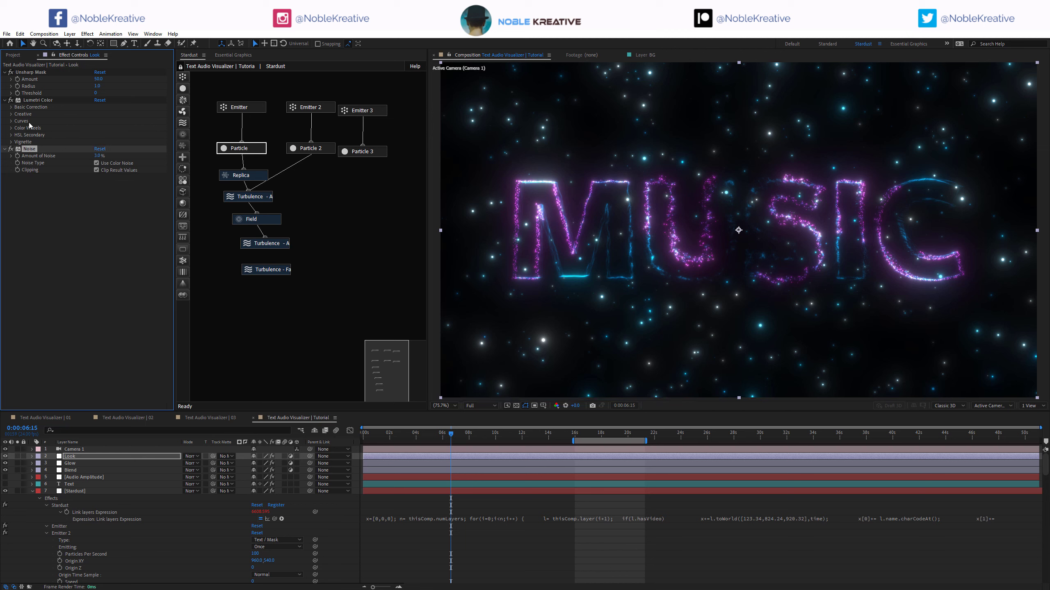
# Set the Creative Look of the Look layer's Lumetri Color effect to SL BLUE MOON.
pyautogui.click(11, 115)
pyautogui.click(102, 128)
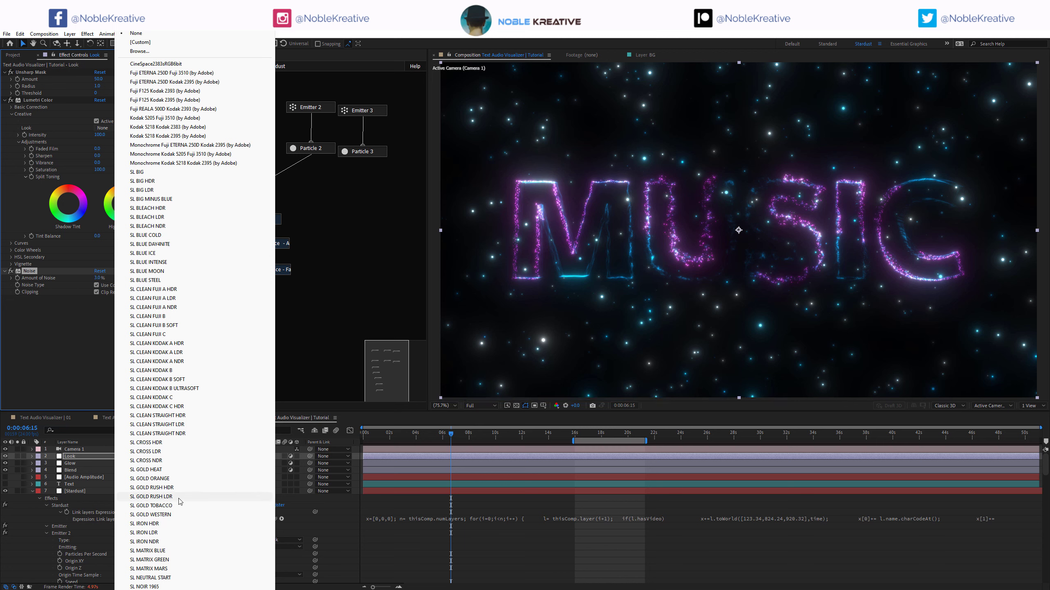
pyautogui.click(165, 271)
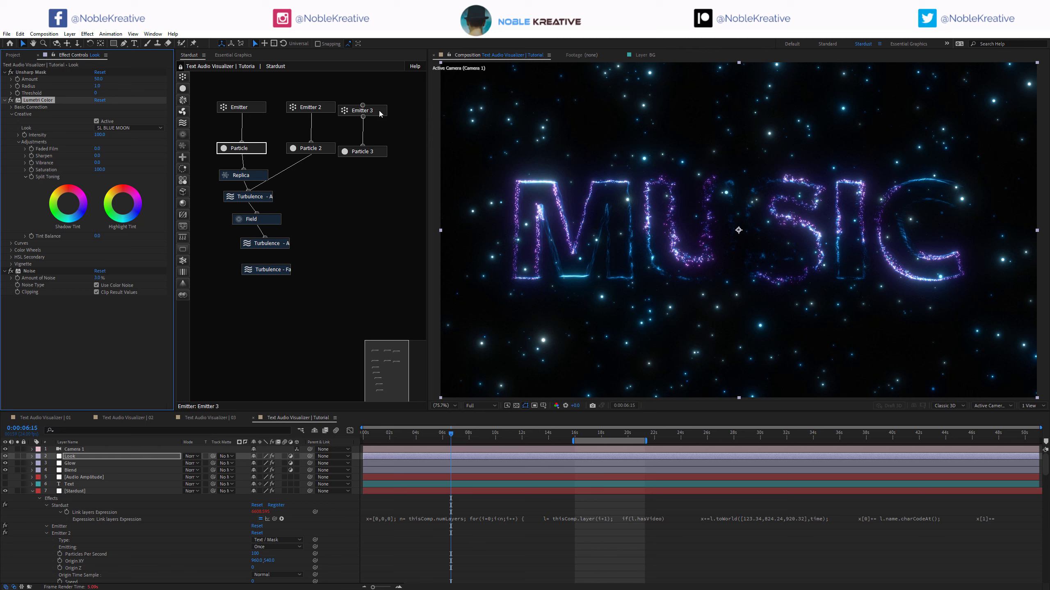
# Reduce the Birth Chance of Particle 3 to 50.
pyautogui.click(374, 151)
pyautogui.scroll(-5, 44, 314)
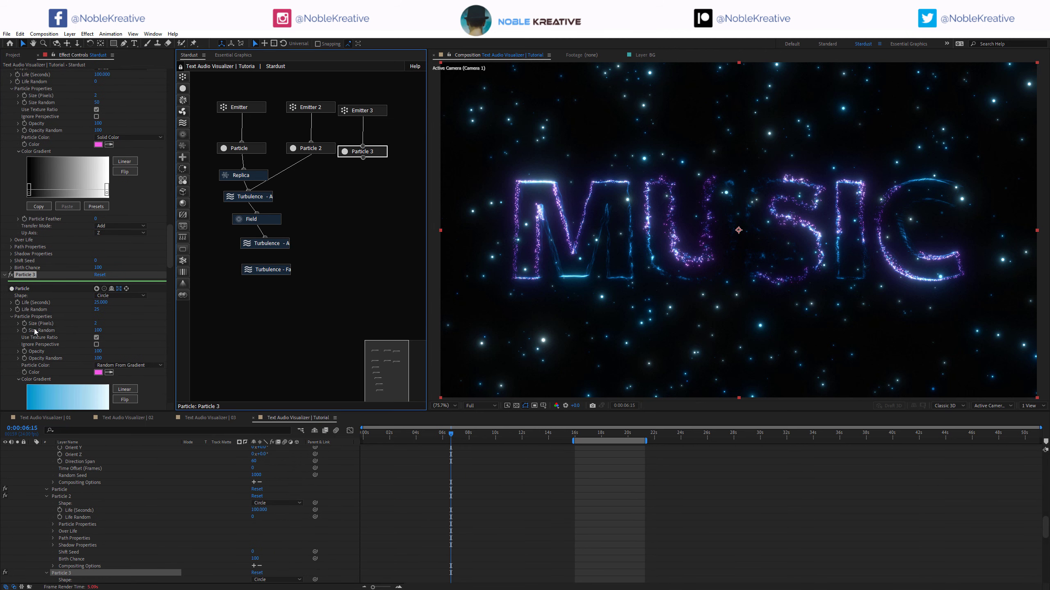
pyautogui.scroll(-4, 46, 221)
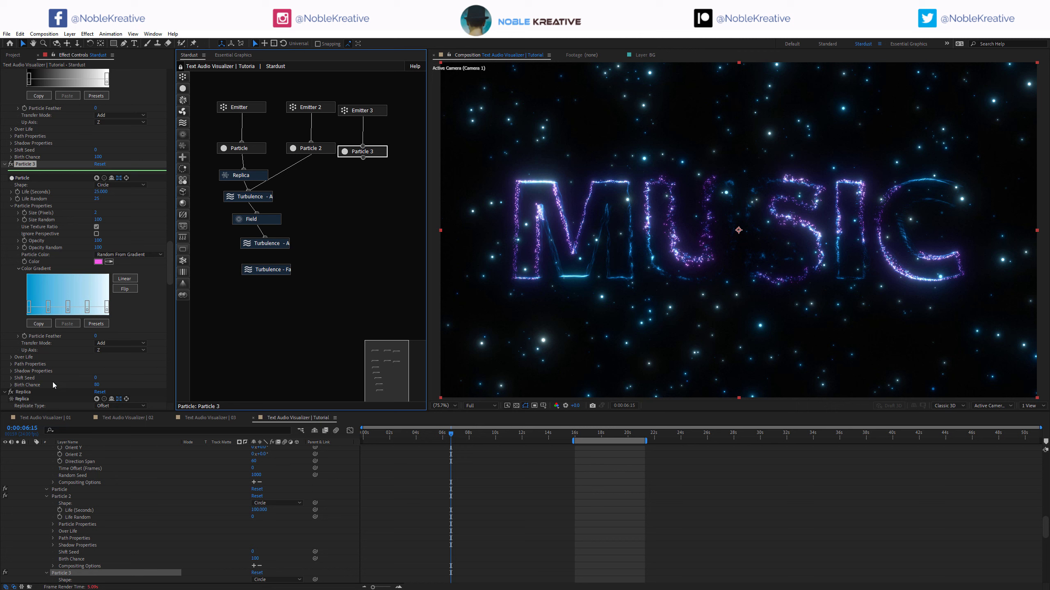
pyautogui.scroll(-1, 99, 387)
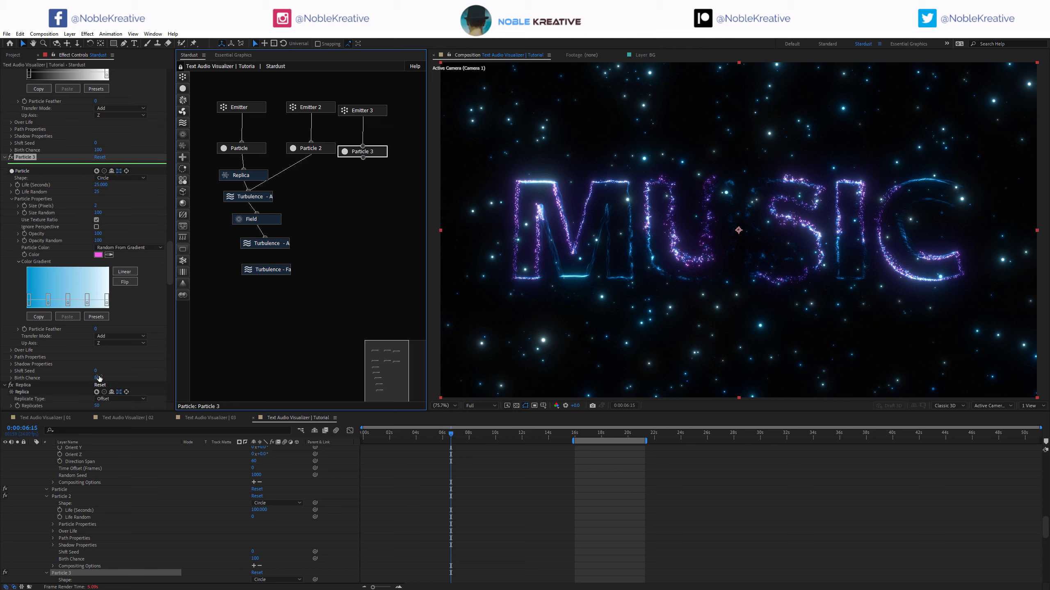
pyautogui.click(99, 378)
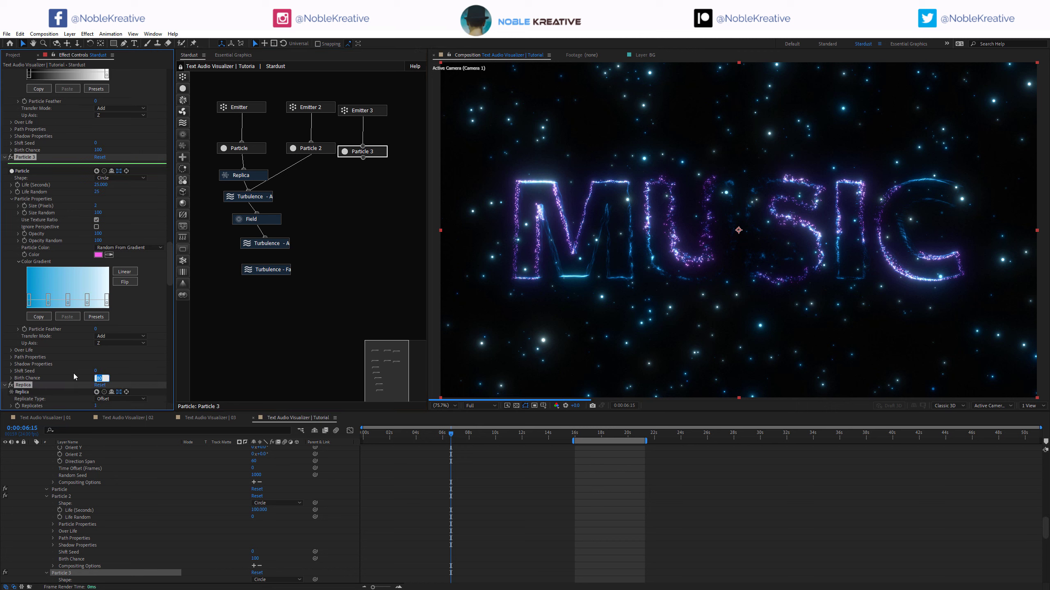
pyautogui.click(73, 376)
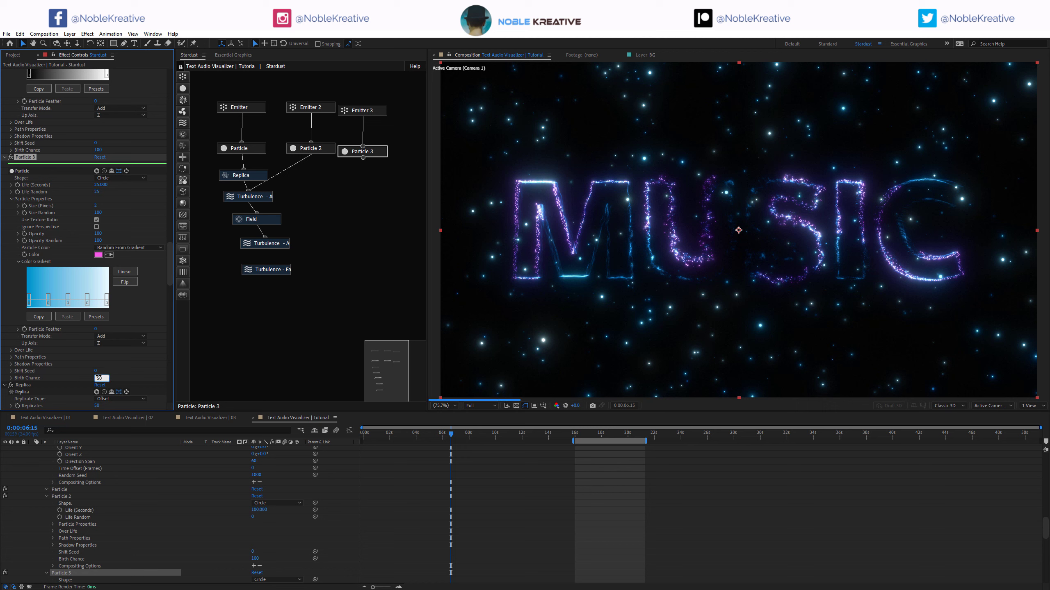
pyautogui.press('Return')
# Add a Force node below Particle 3 and set its Wind Z to -100.
pyautogui.moveTo(184, 116); pyautogui.dragTo(366, 174)
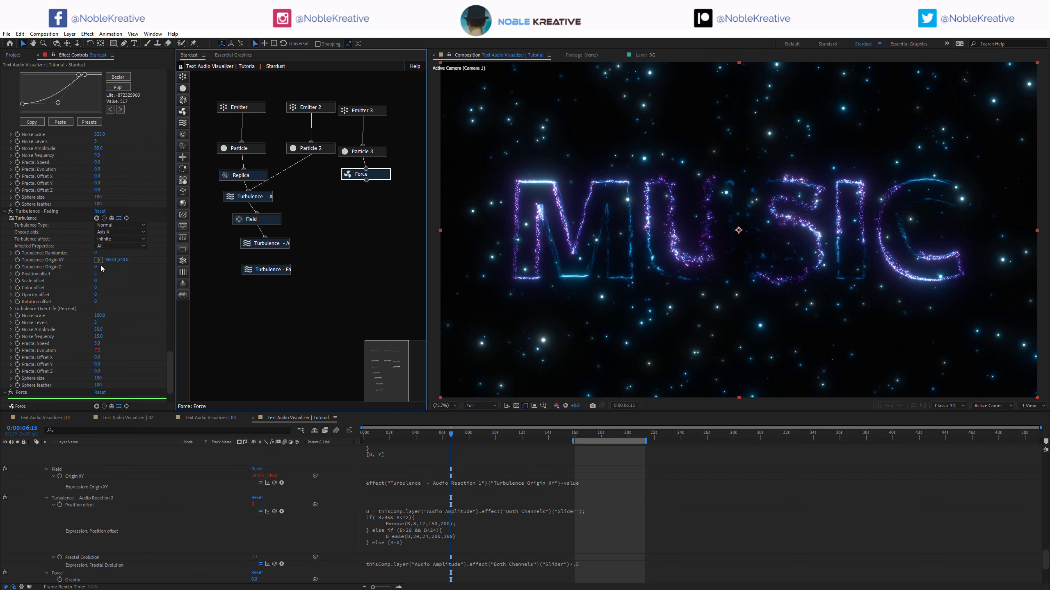
pyautogui.scroll(-4, 100, 264)
pyautogui.click(97, 375)
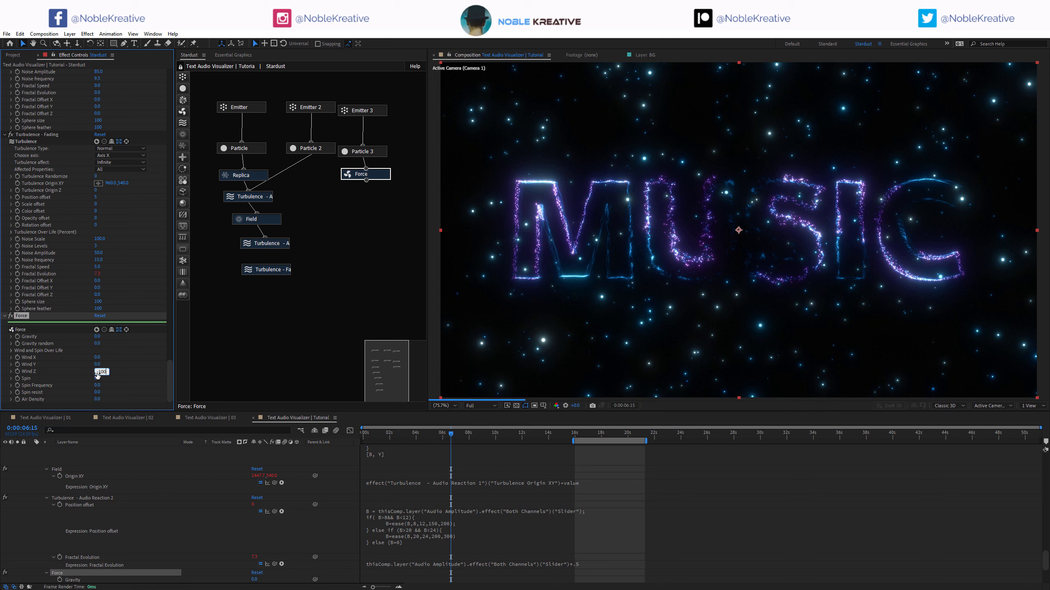
pyautogui.press('Return')
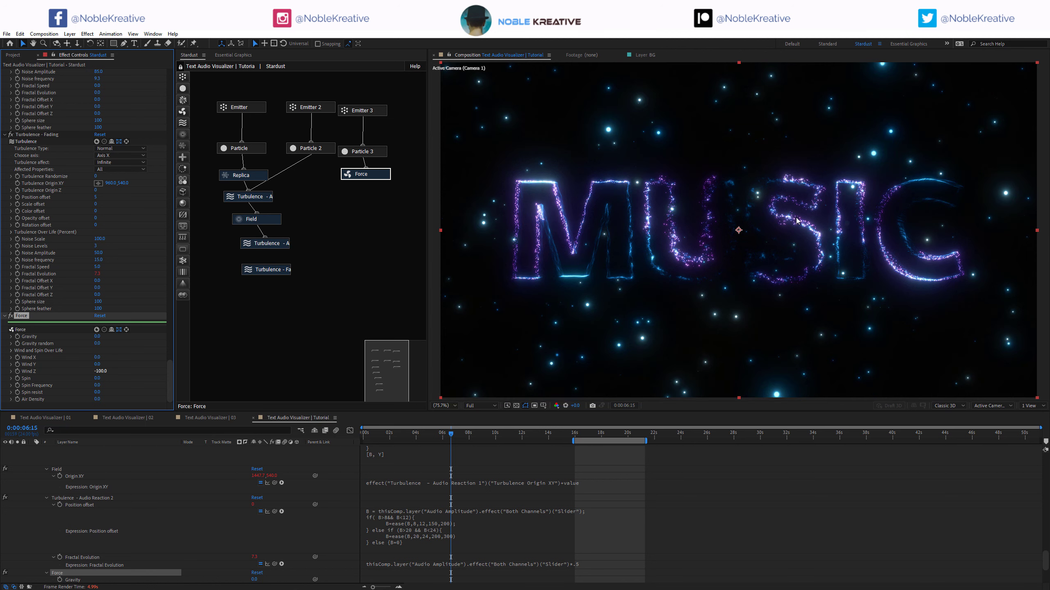
# Set the Size of Particle 3 to 1 pixel in its Particle Properties.
pyautogui.click(380, 152)
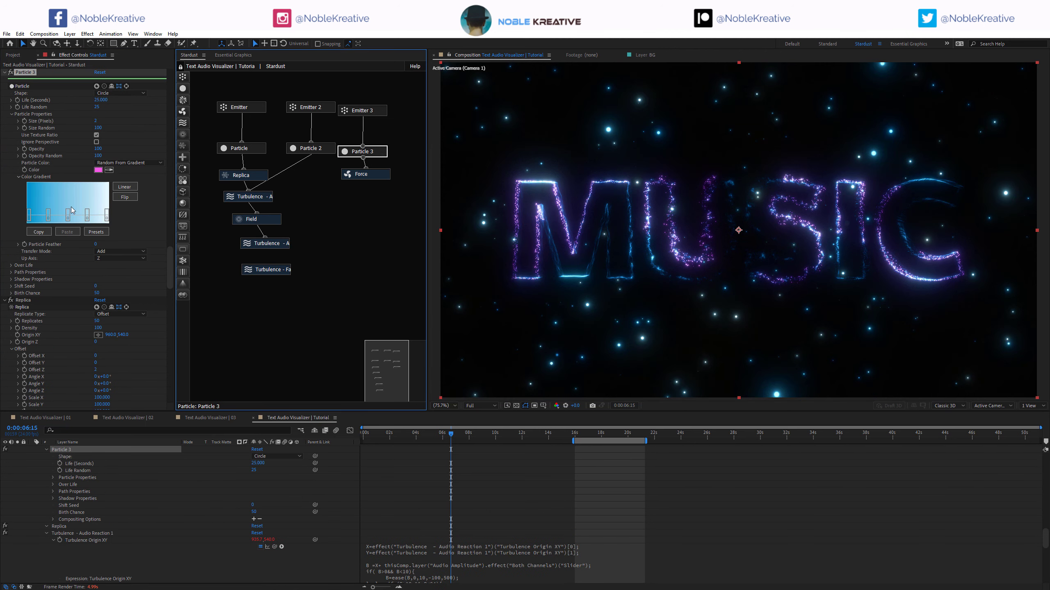
pyautogui.click(96, 121)
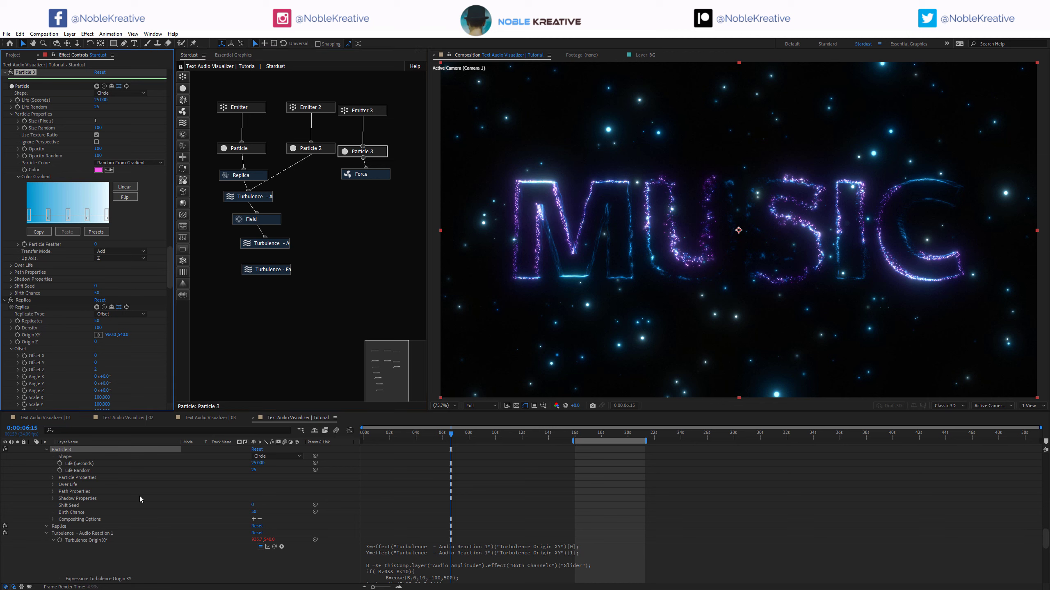
# Increase the Replica node's Replicates to 100.
pyautogui.click(255, 176)
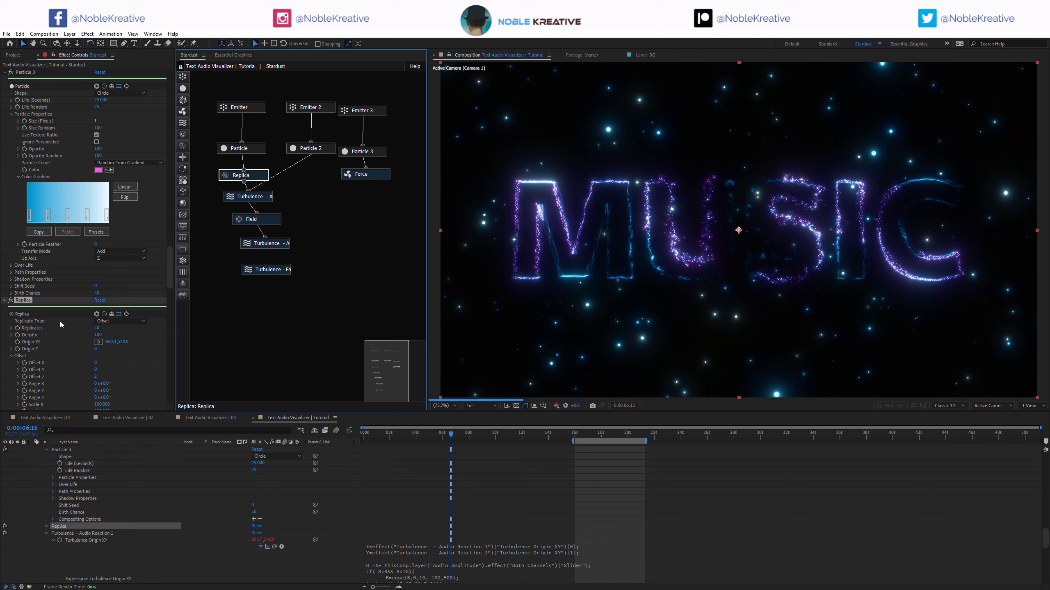
pyautogui.scroll(-1, 95, 330)
pyautogui.click(98, 330)
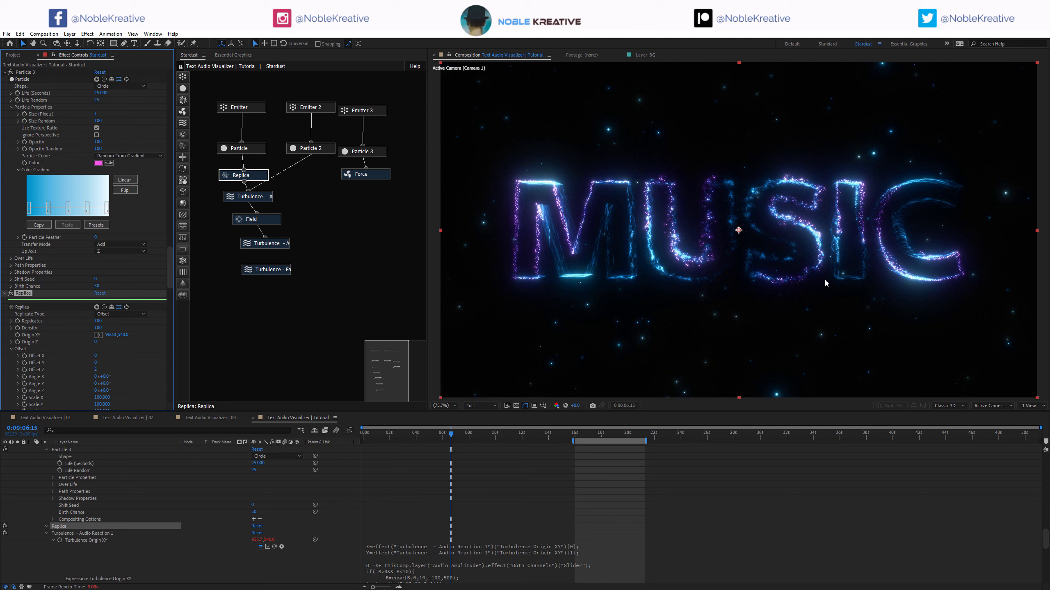
# Move the current time to 0:00:25:02 and reveal all Camera Options of Camera 1.
pyautogui.click(695, 435)
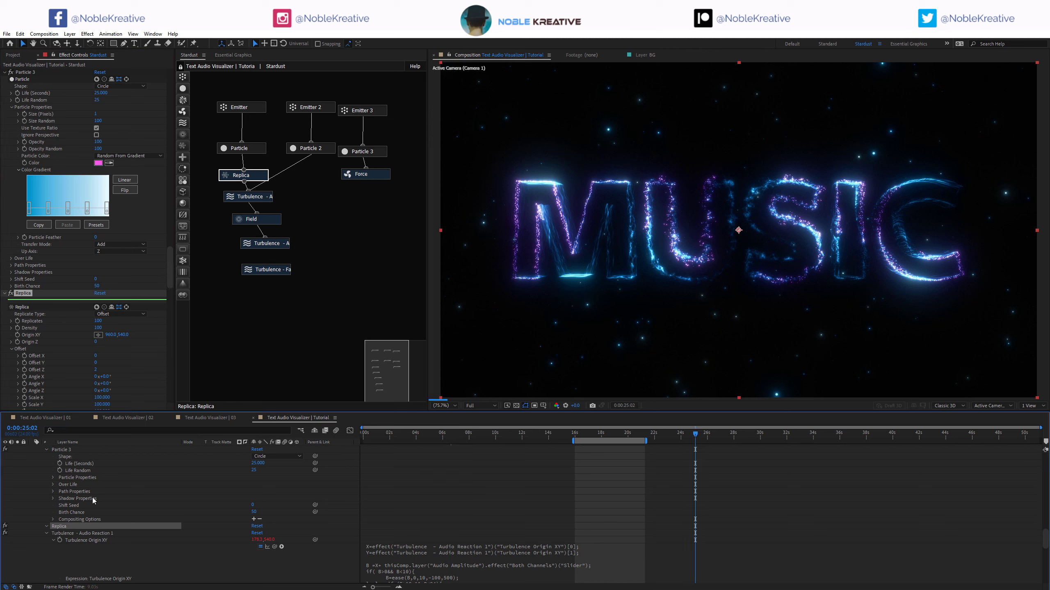
pyautogui.scroll(10, 91, 494)
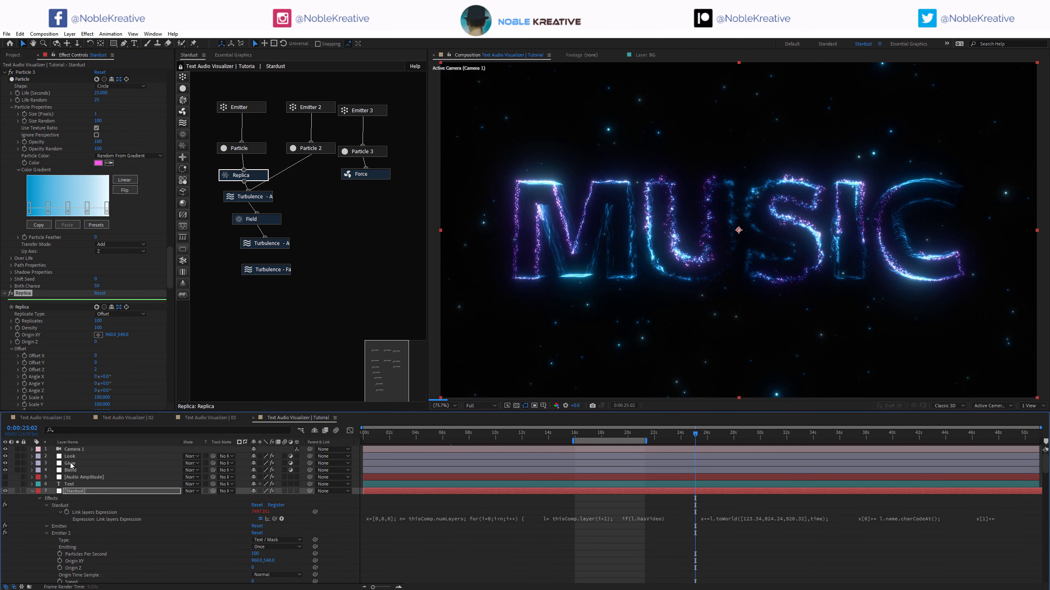
pyautogui.click(78, 449)
pyautogui.press('u')
pyautogui.press('u')
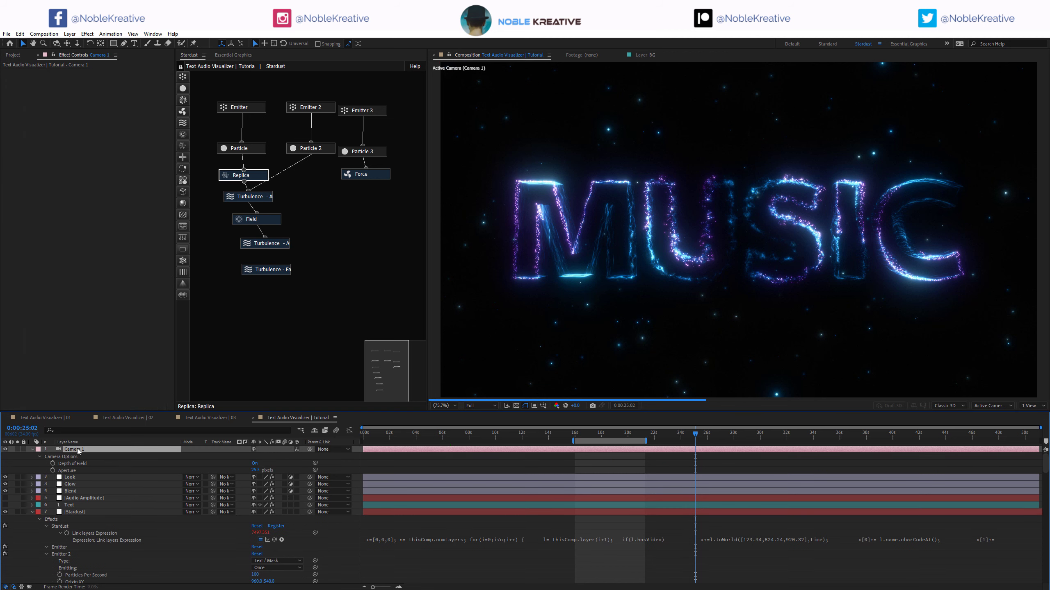
pyautogui.click(39, 456)
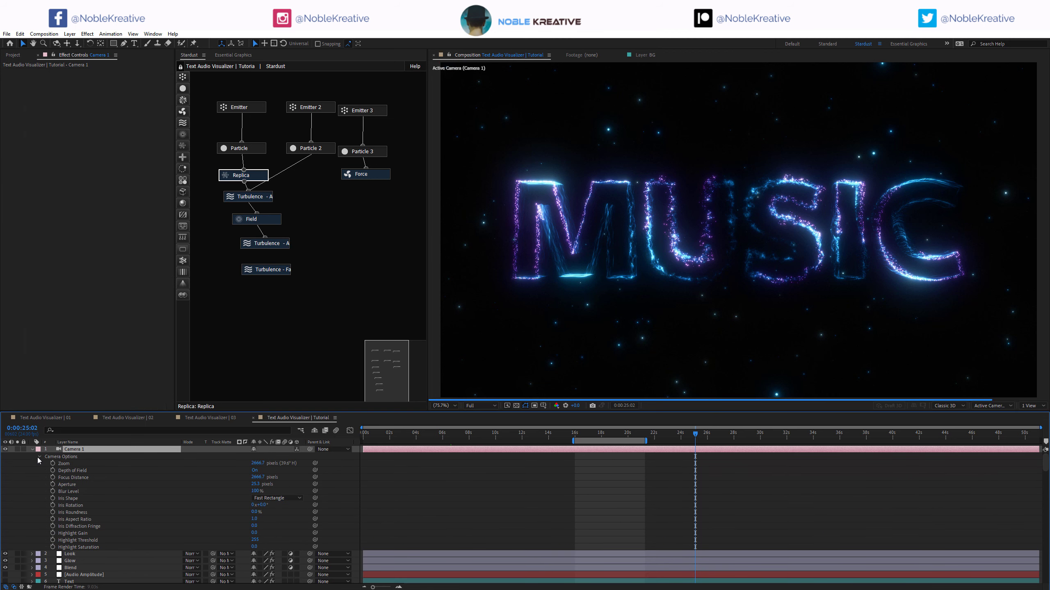
# Try Aperture values of 50 and 15 pixels for Camera 1.
pyautogui.click(253, 485)
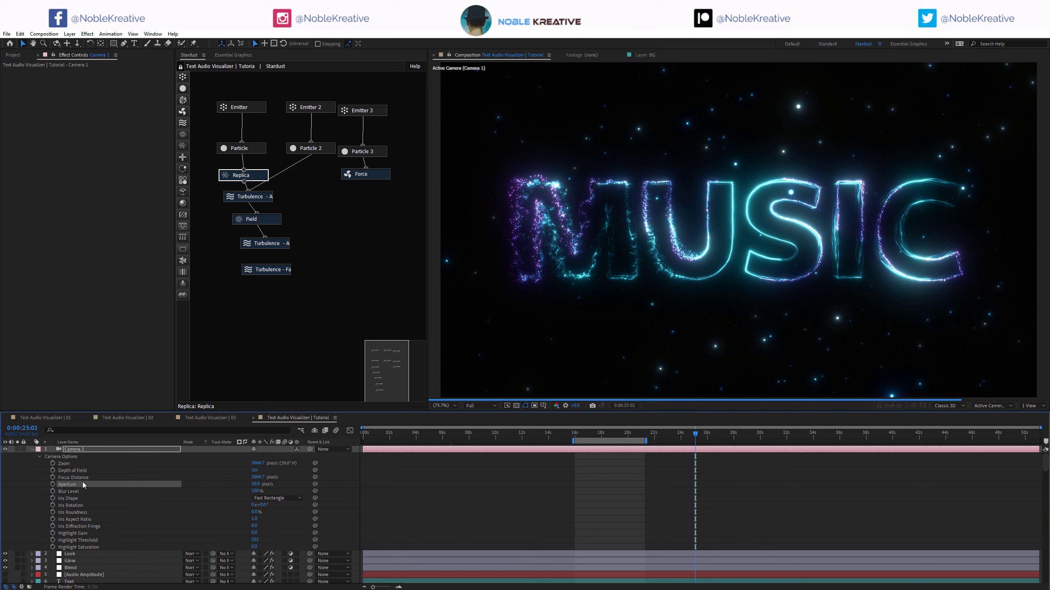
pyautogui.click(255, 484)
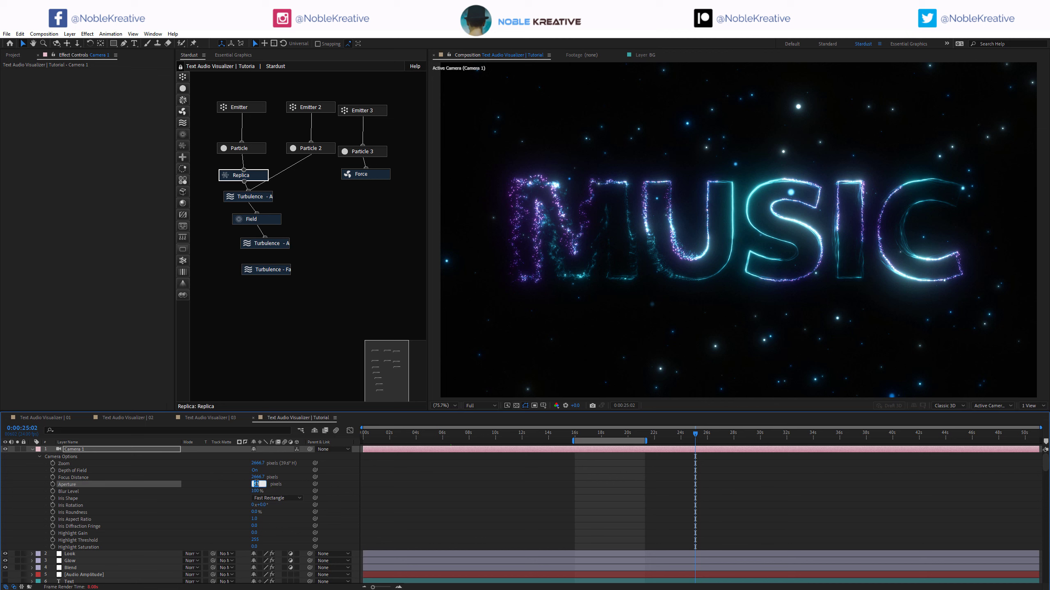
pyautogui.write('150')
pyautogui.press('Return')
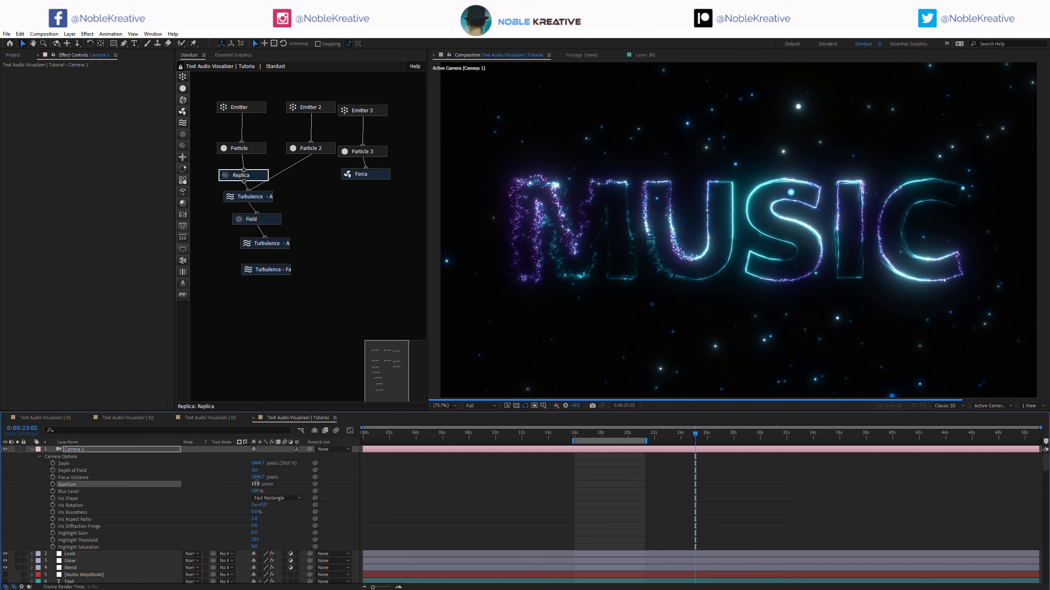
# Set Camera 1's Aperture to 25 pixels.
pyautogui.click(257, 483)
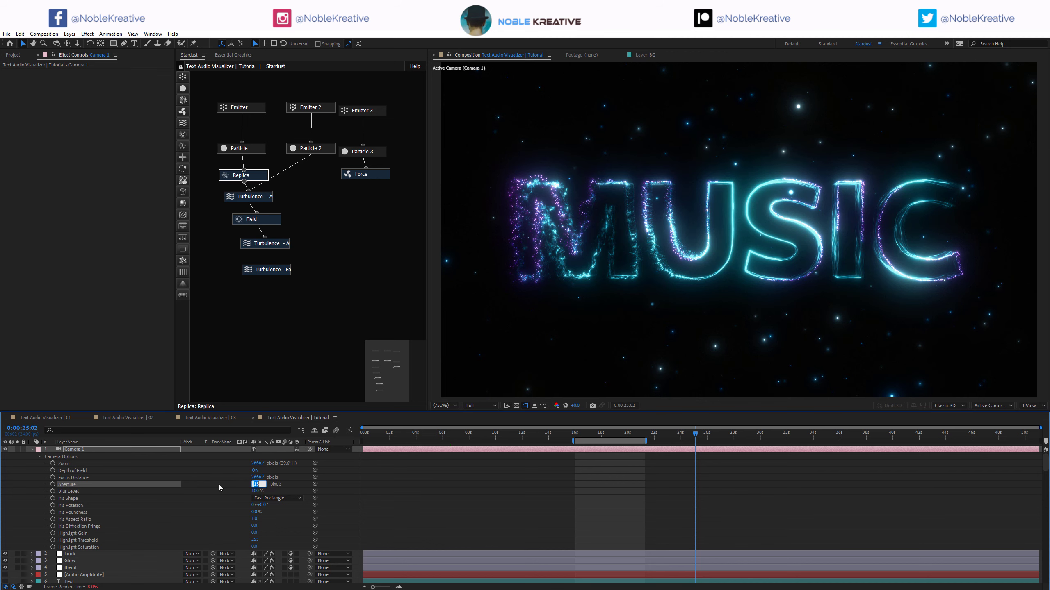
pyautogui.write('25')
pyautogui.press('Return')
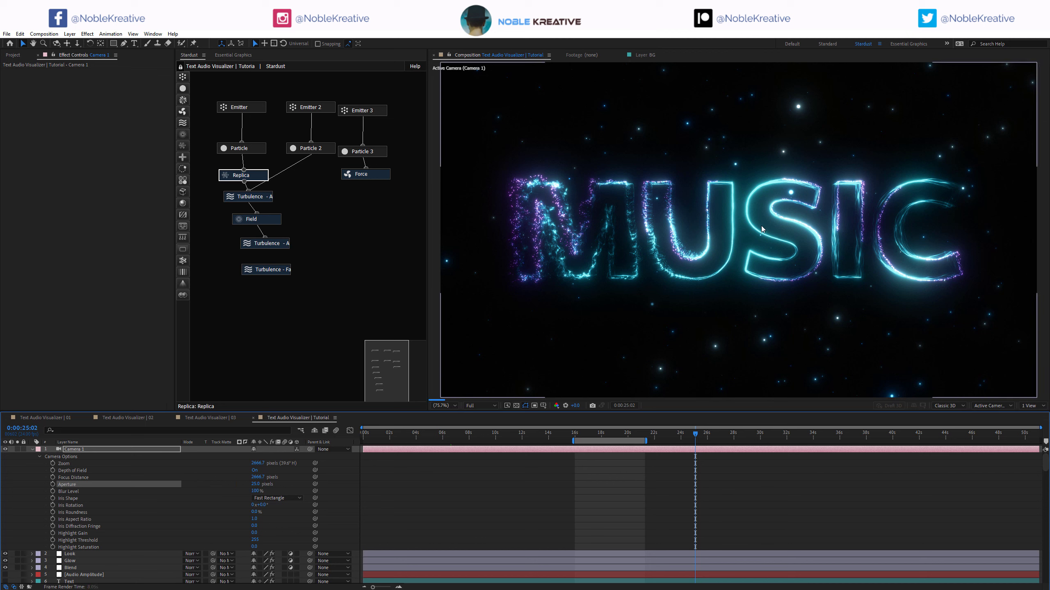
# Increase the Path Offset in the first Emitter's Path Properties.
pyautogui.click(256, 111)
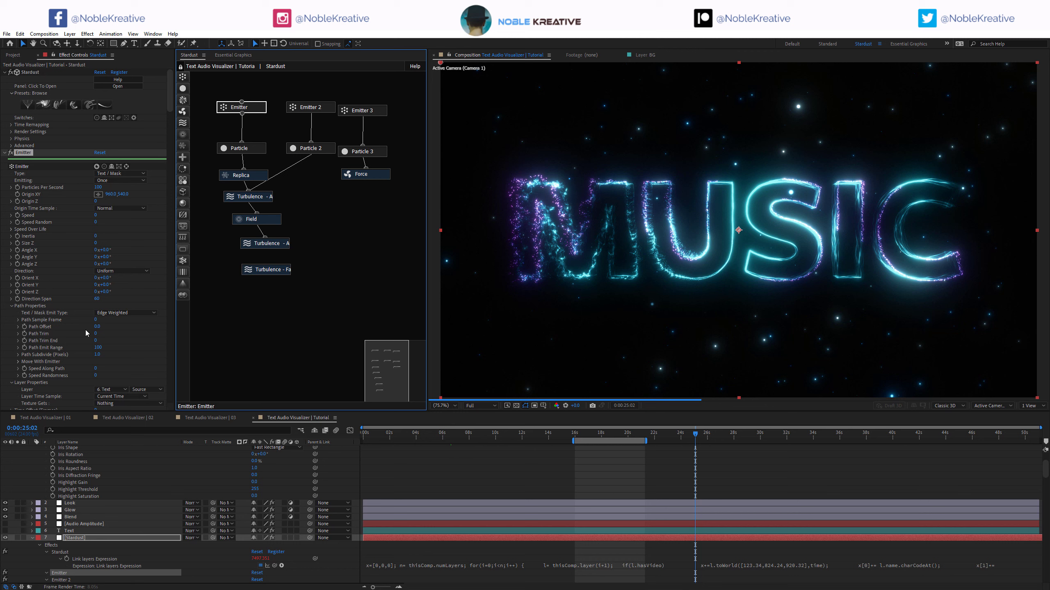
pyautogui.moveTo(96, 327); pyautogui.dragTo(189, 325)
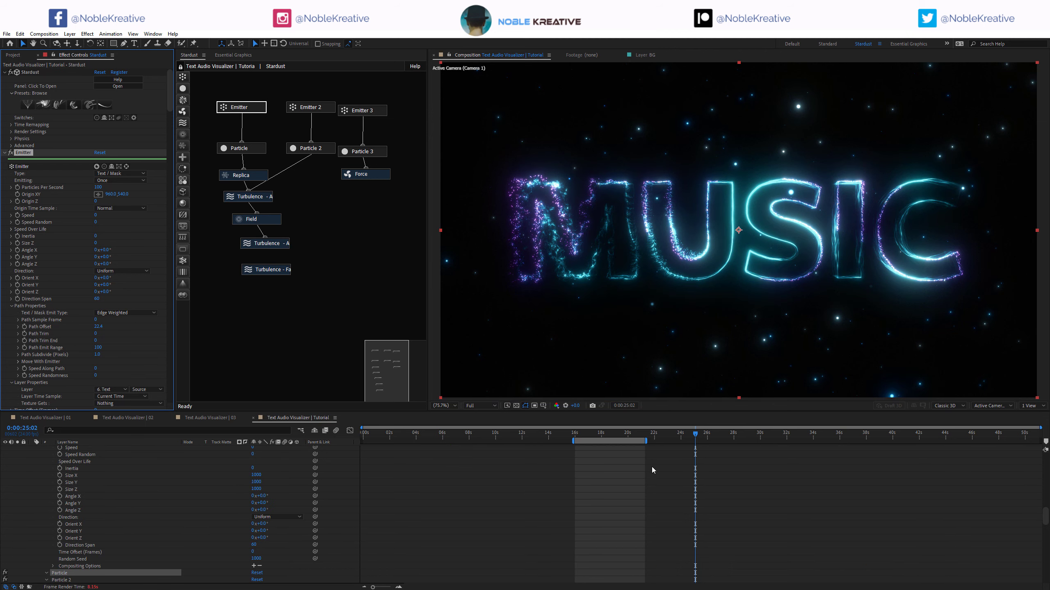
# Shift the composition's work area so it runs from about 22 s to 30 s.
pyautogui.moveTo(633, 440); pyautogui.dragTo(763, 440)
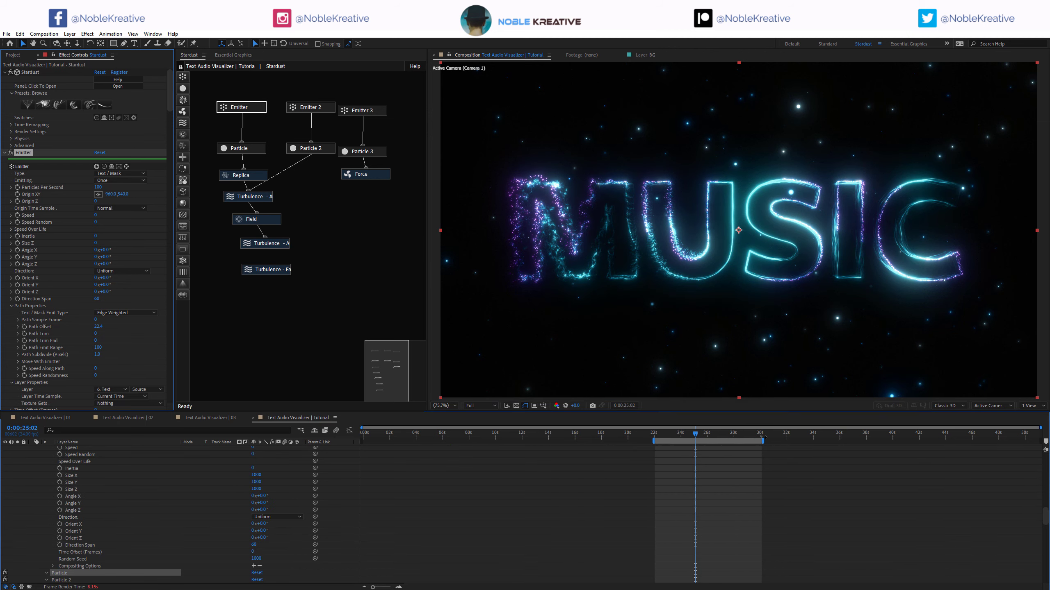